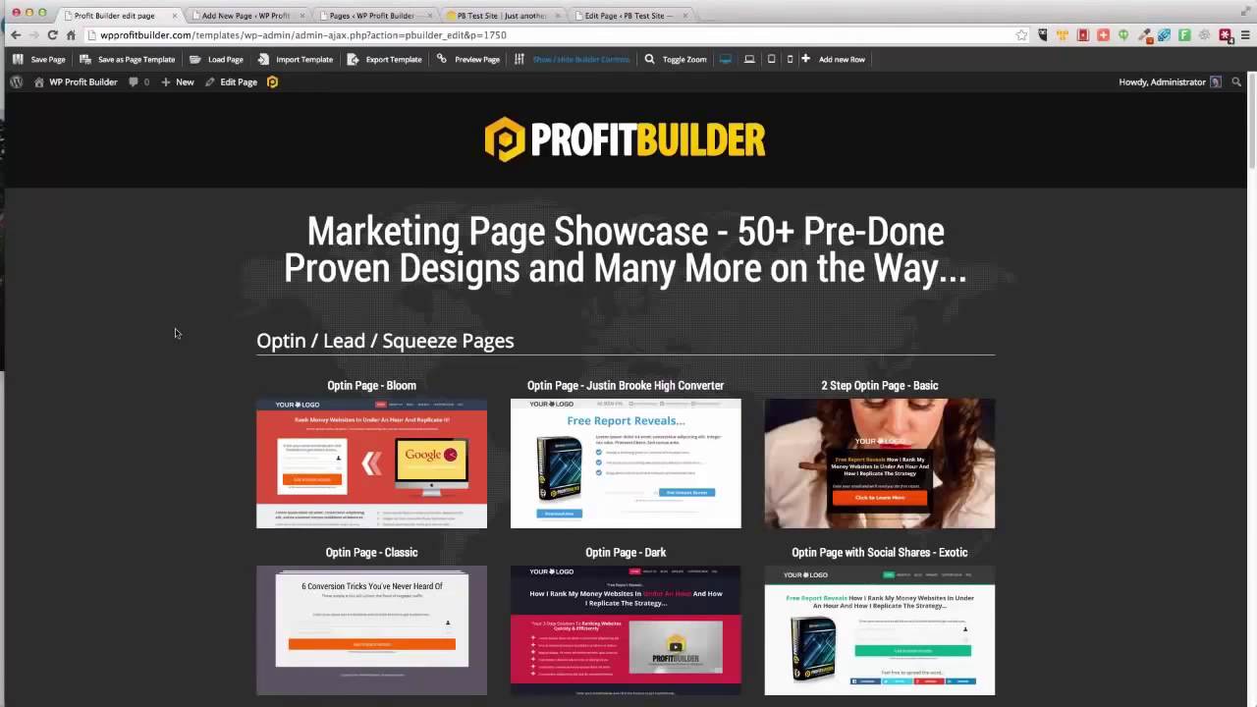
{"action": "scroll", "coordinate": [175, 333], "scroll_direction": "down", "scroll_amount": 5}
{"action": "scroll", "coordinate": [174, 333], "scroll_direction": "up", "scroll_amount": 3}
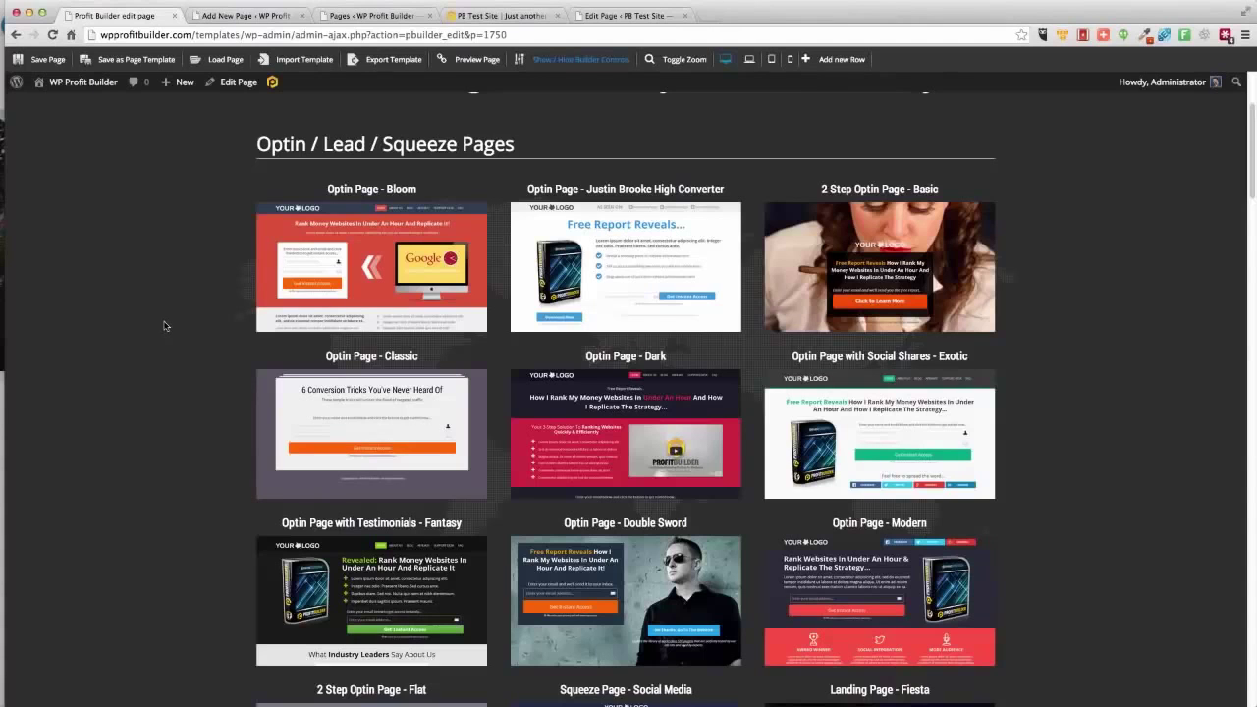
{"action": "left_click", "coordinate": [348, 273]}
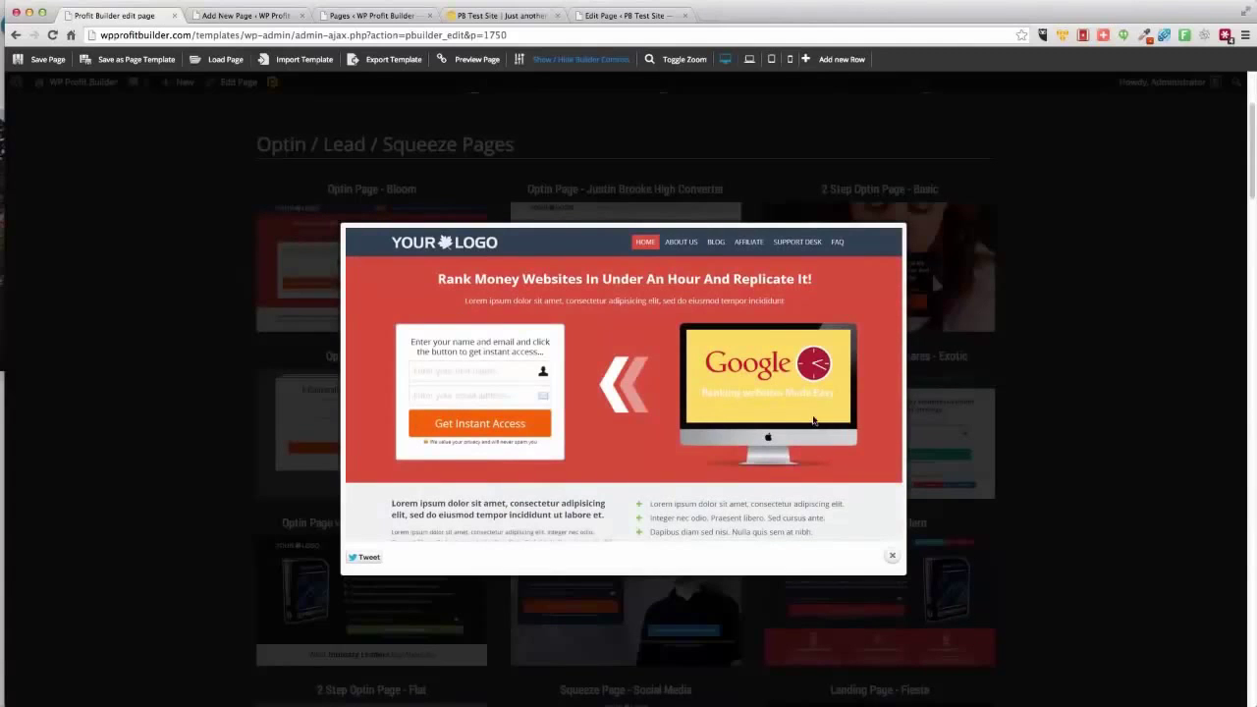
{"action": "left_click", "coordinate": [1002, 335]}
{"action": "left_click", "coordinate": [940, 262]}
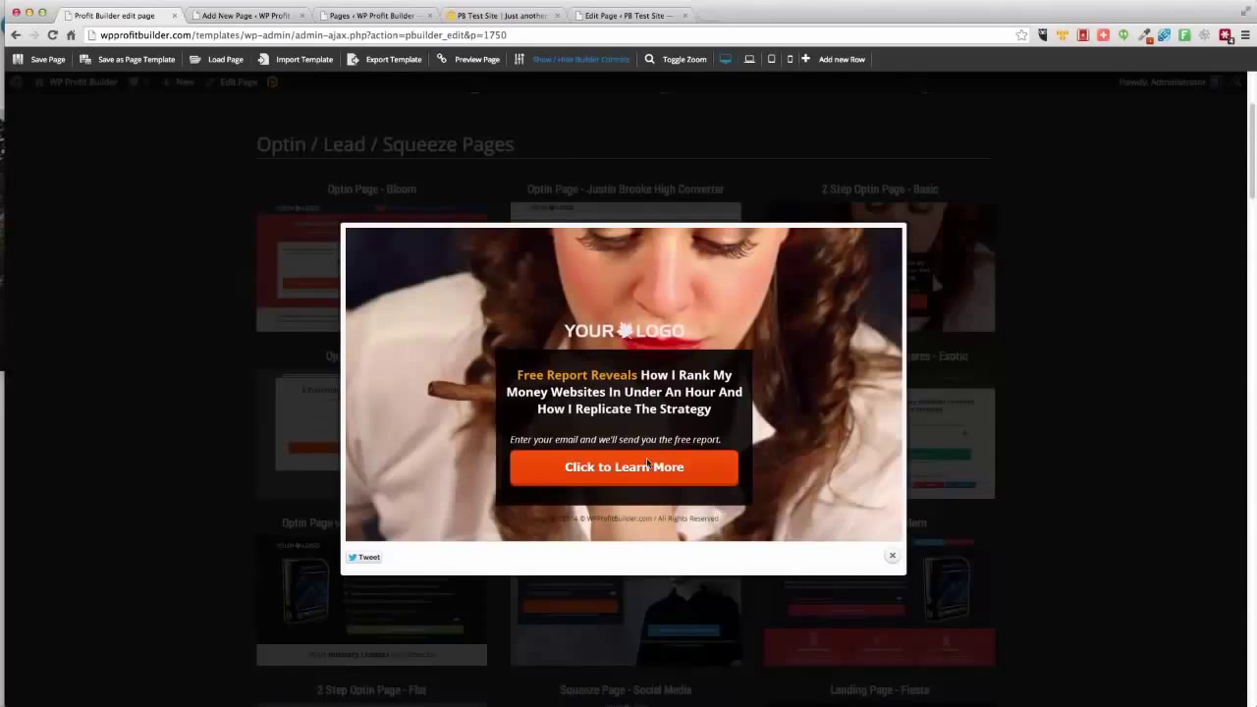
{"action": "left_click", "coordinate": [892, 556]}
{"action": "scroll", "coordinate": [1086, 503], "scroll_direction": "down", "scroll_amount": 6}
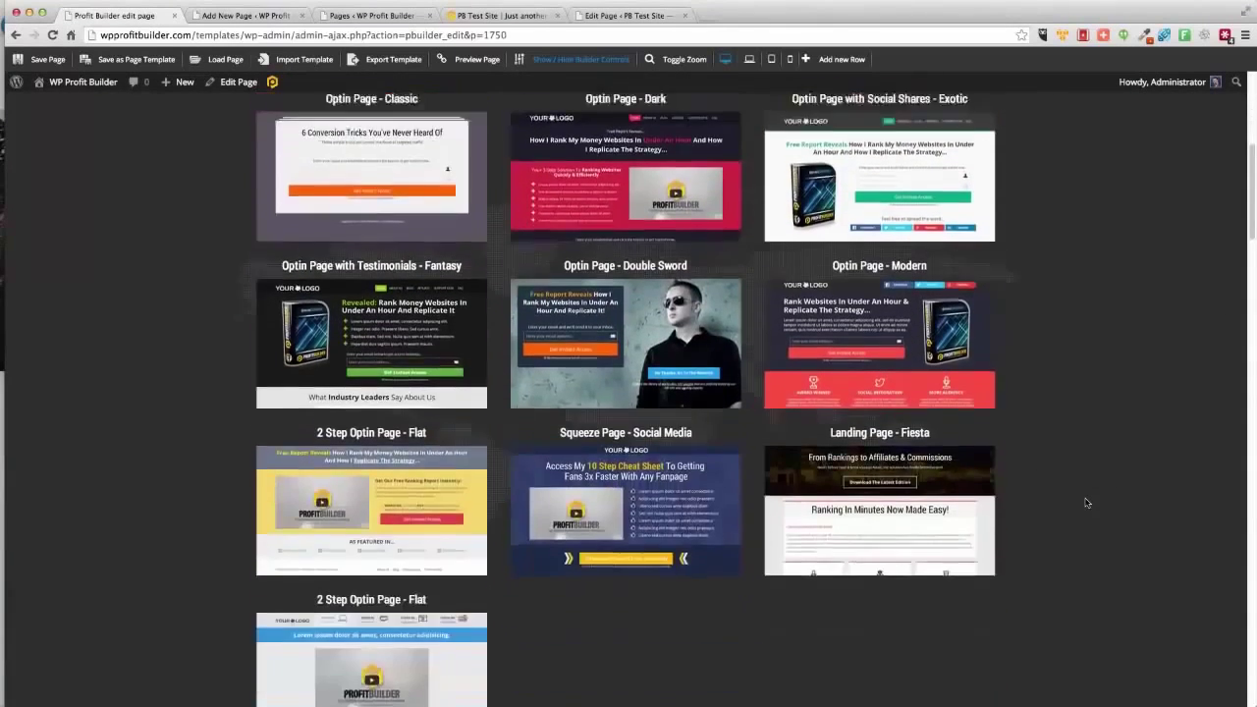
{"action": "scroll", "coordinate": [1084, 503], "scroll_direction": "down", "scroll_amount": 2}
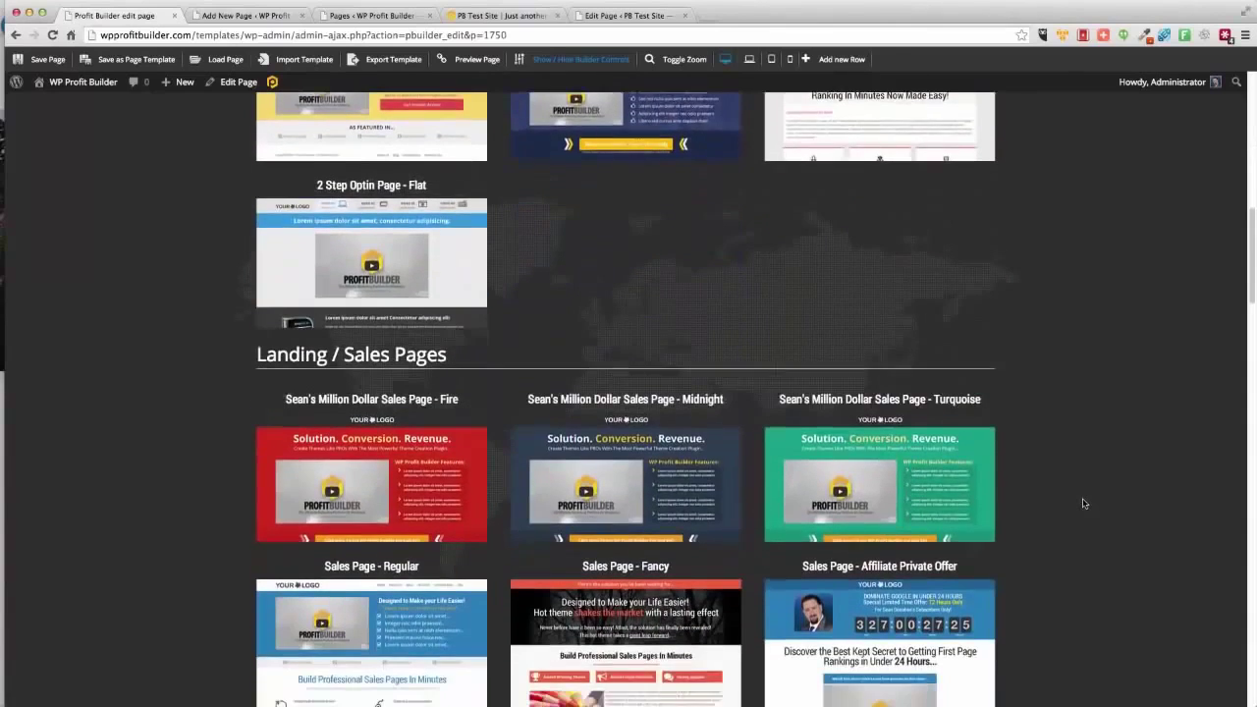
{"action": "scroll", "coordinate": [1084, 503], "scroll_direction": "down", "scroll_amount": 2}
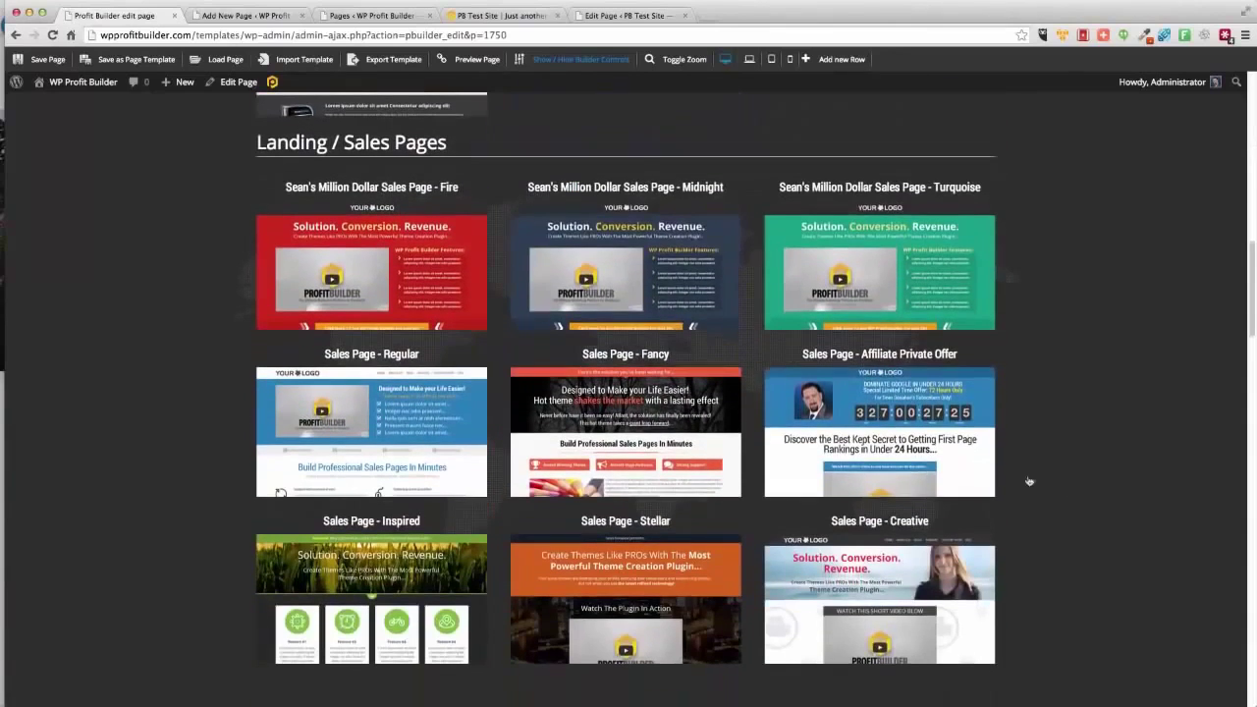
{"action": "left_click", "coordinate": [578, 279]}
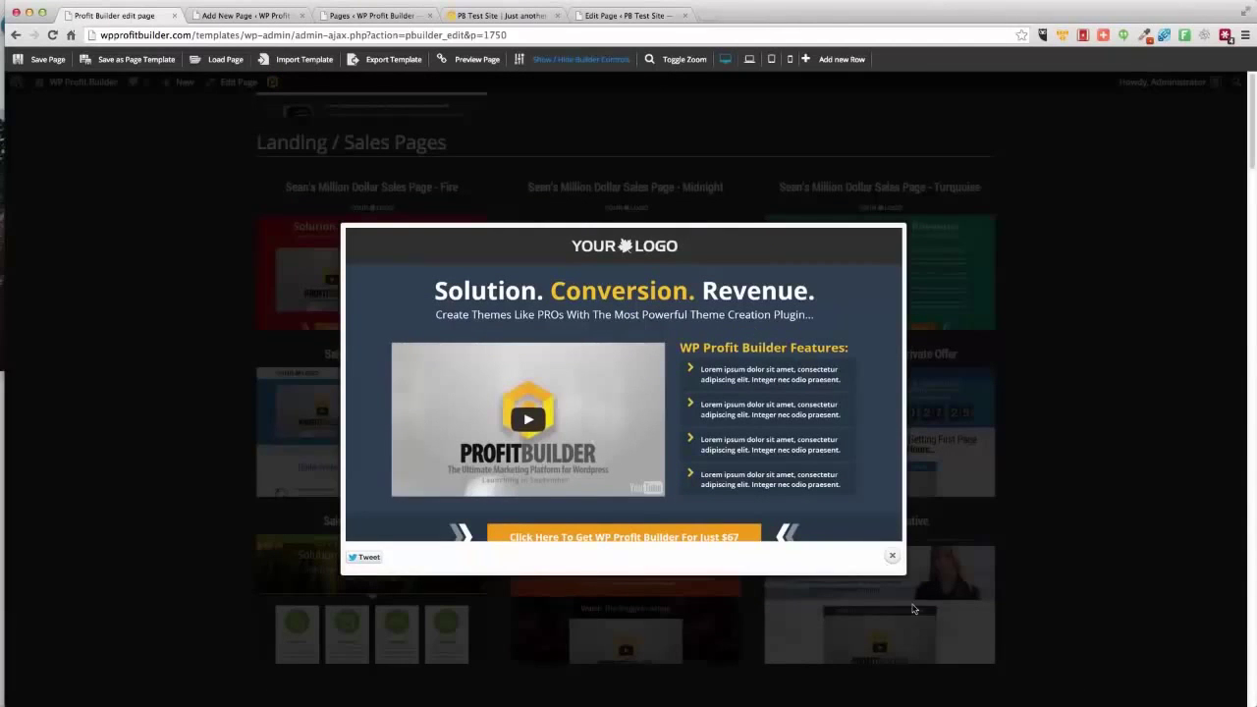
{"action": "left_click", "coordinate": [894, 558]}
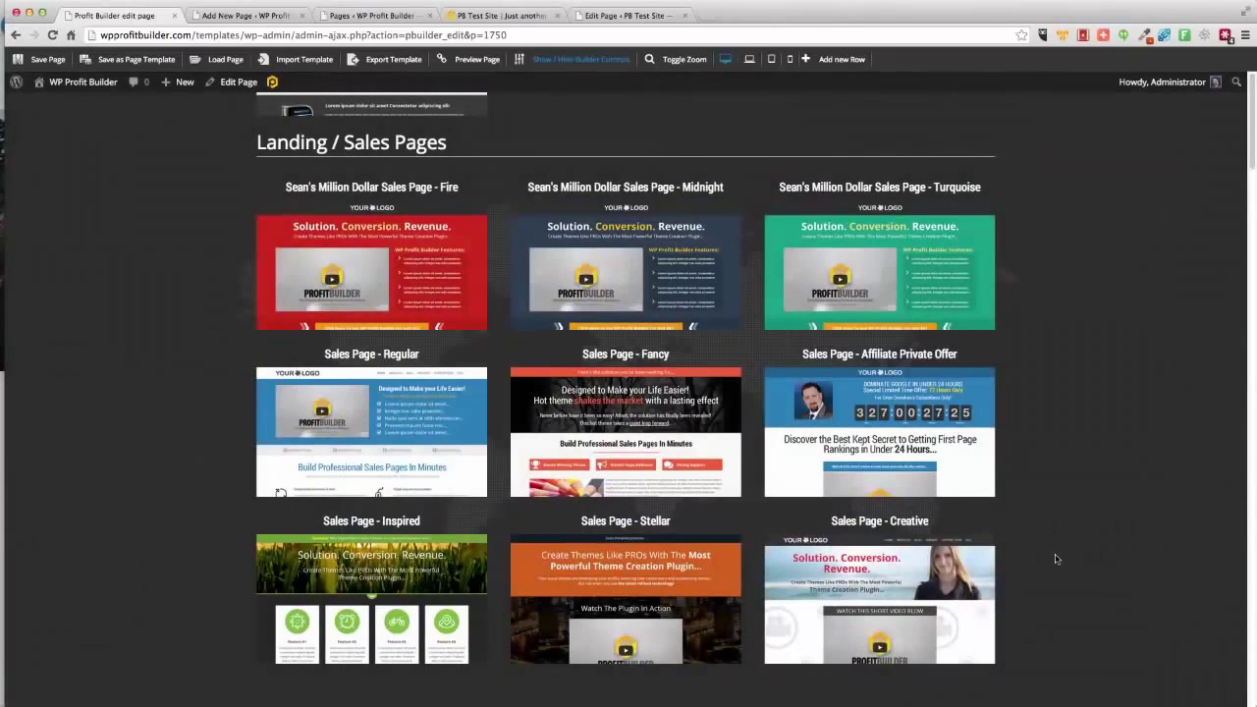
{"action": "scroll", "coordinate": [1054, 556], "scroll_direction": "down", "scroll_amount": 3}
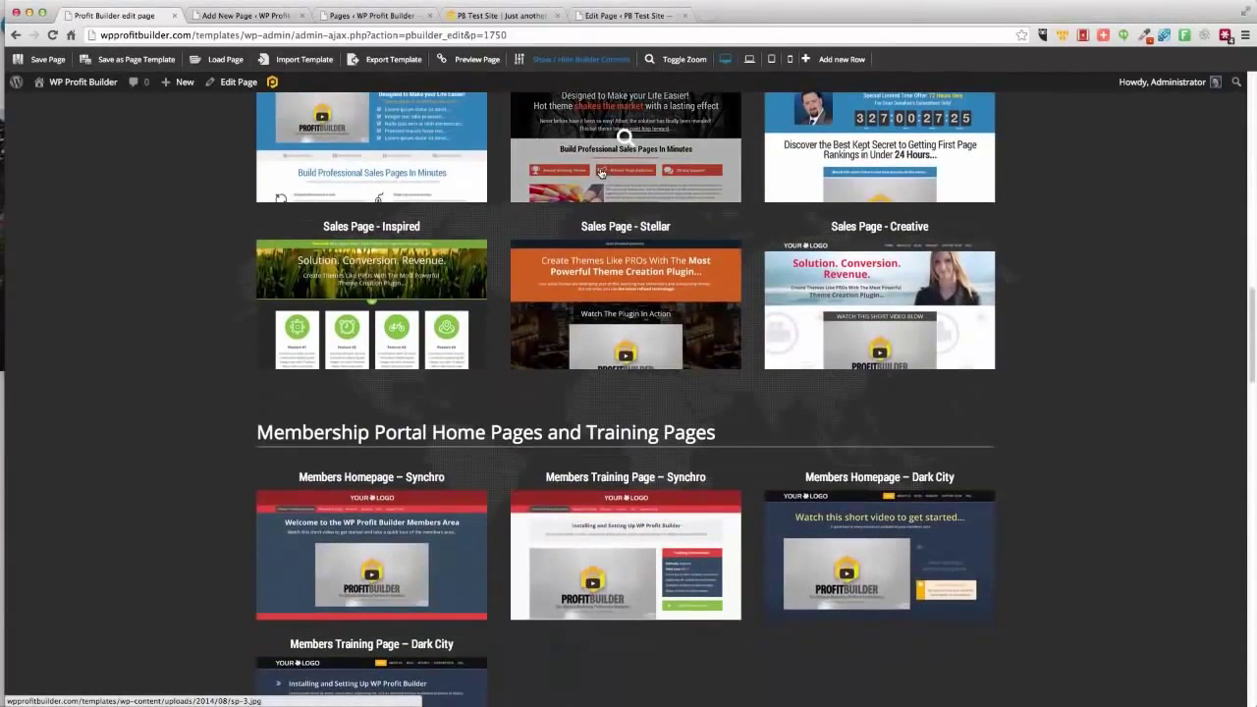
{"action": "scroll", "coordinate": [1032, 412], "scroll_direction": "down", "scroll_amount": 4}
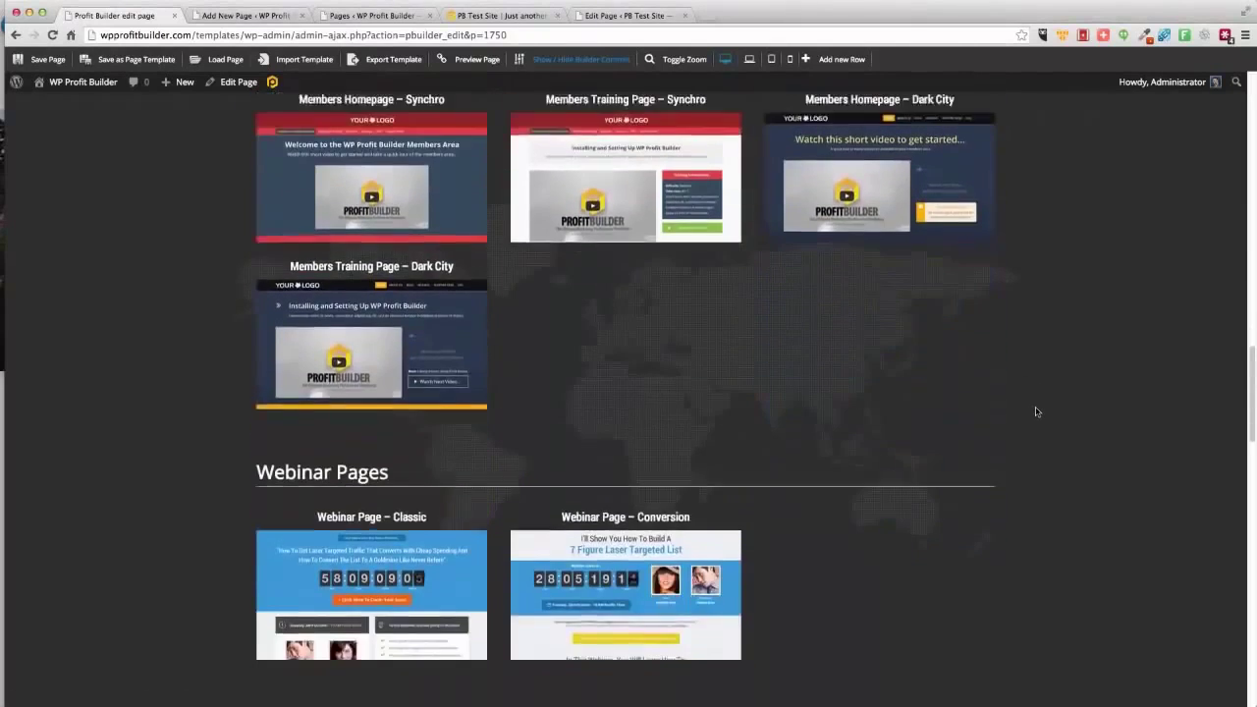
{"action": "scroll", "coordinate": [1032, 412], "scroll_direction": "up", "scroll_amount": 3}
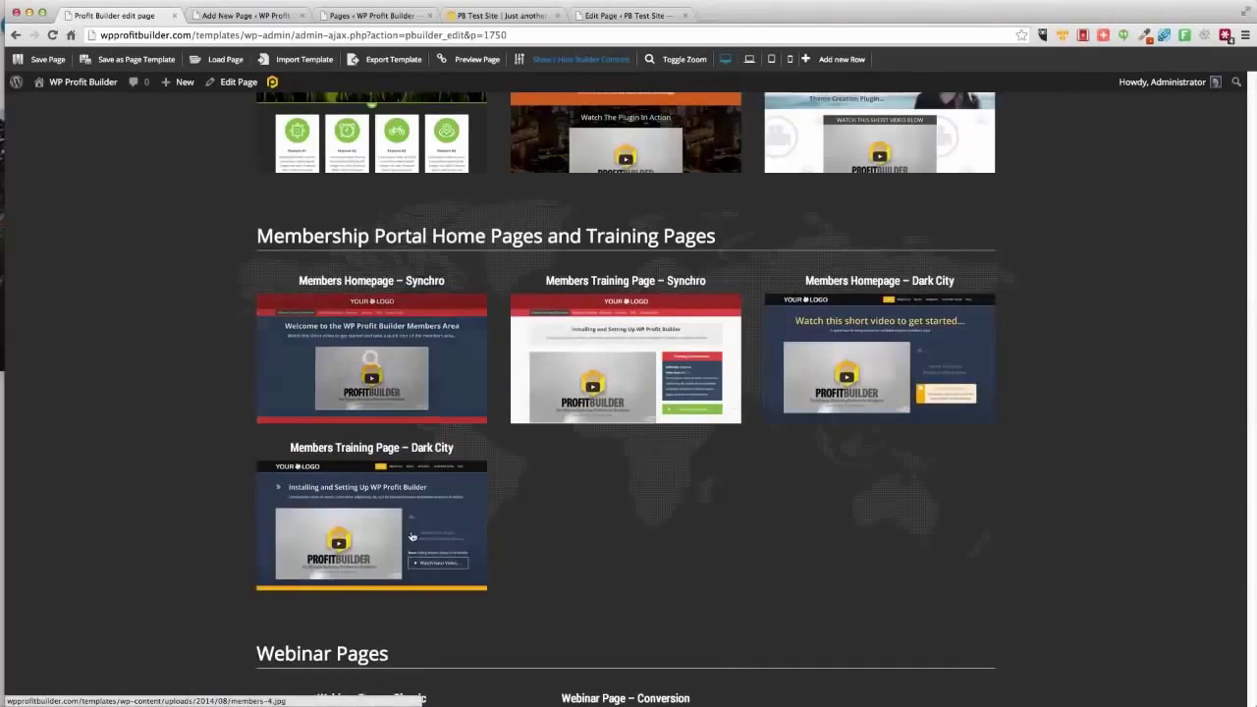
{"action": "scroll", "coordinate": [418, 530], "scroll_direction": "down", "scroll_amount": 1}
{"action": "scroll", "coordinate": [417, 530], "scroll_direction": "down", "scroll_amount": 3}
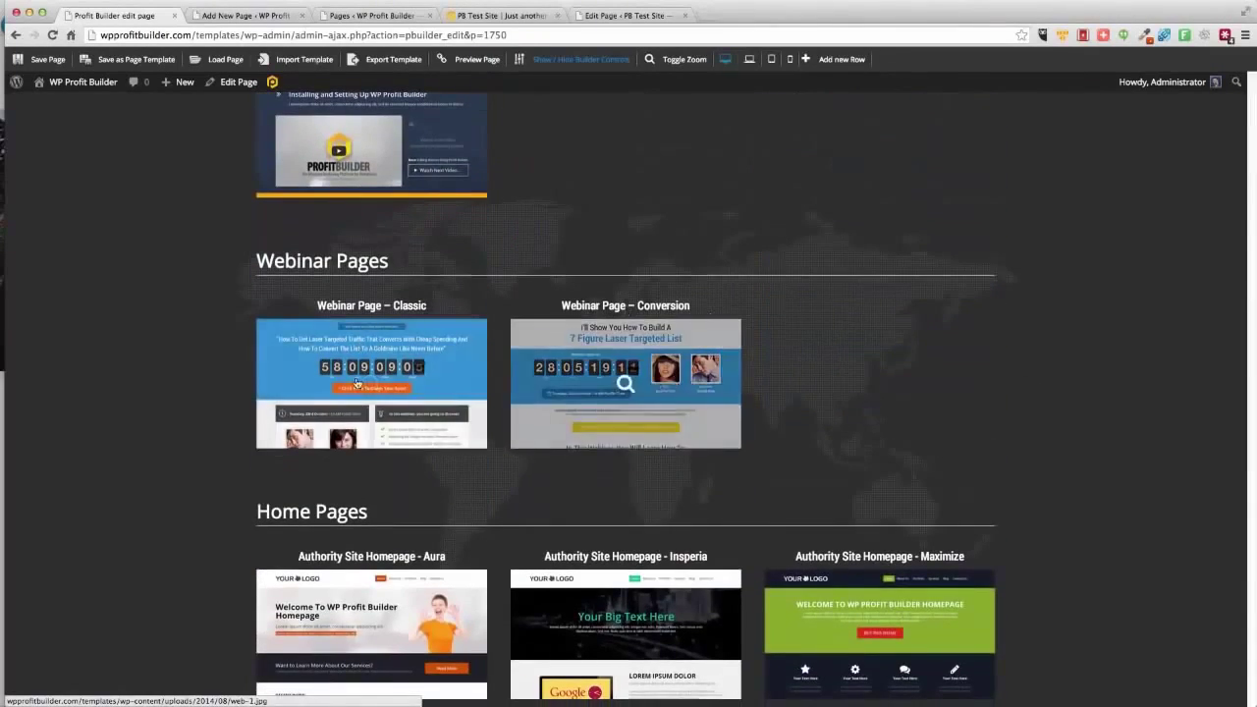
{"action": "scroll", "coordinate": [203, 391], "scroll_direction": "down", "scroll_amount": 1}
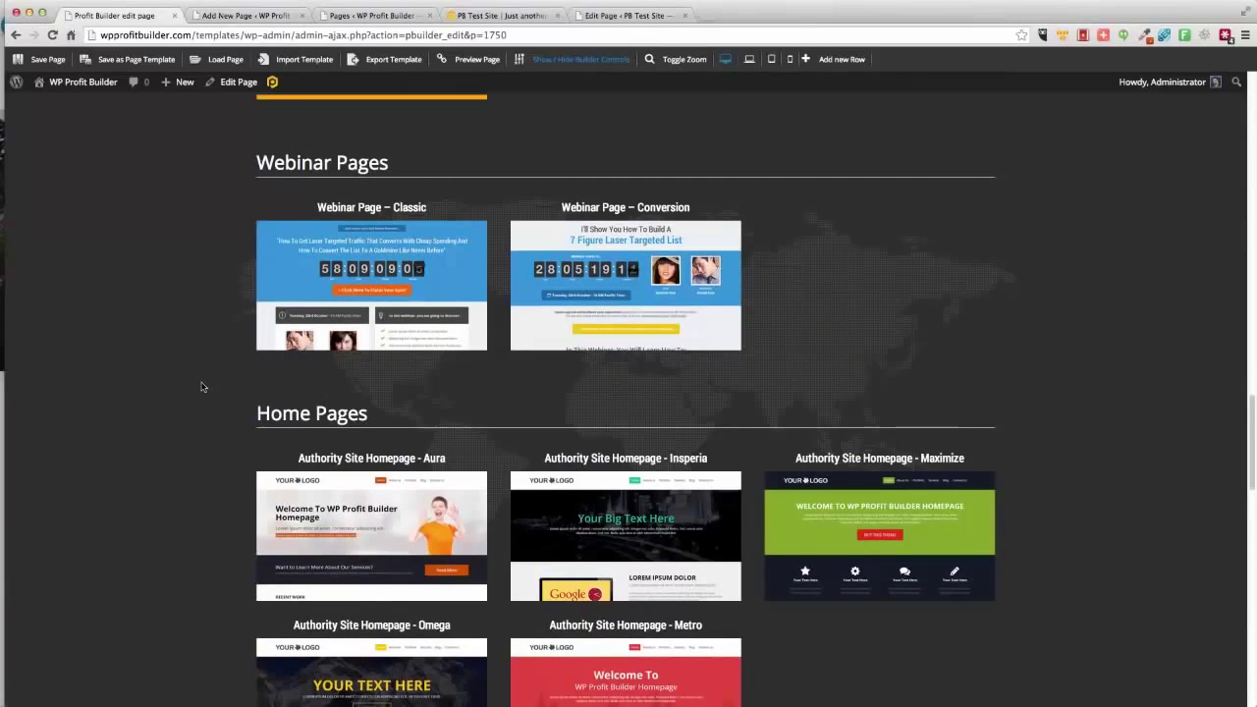
{"action": "scroll", "coordinate": [202, 387], "scroll_direction": "down", "scroll_amount": 3}
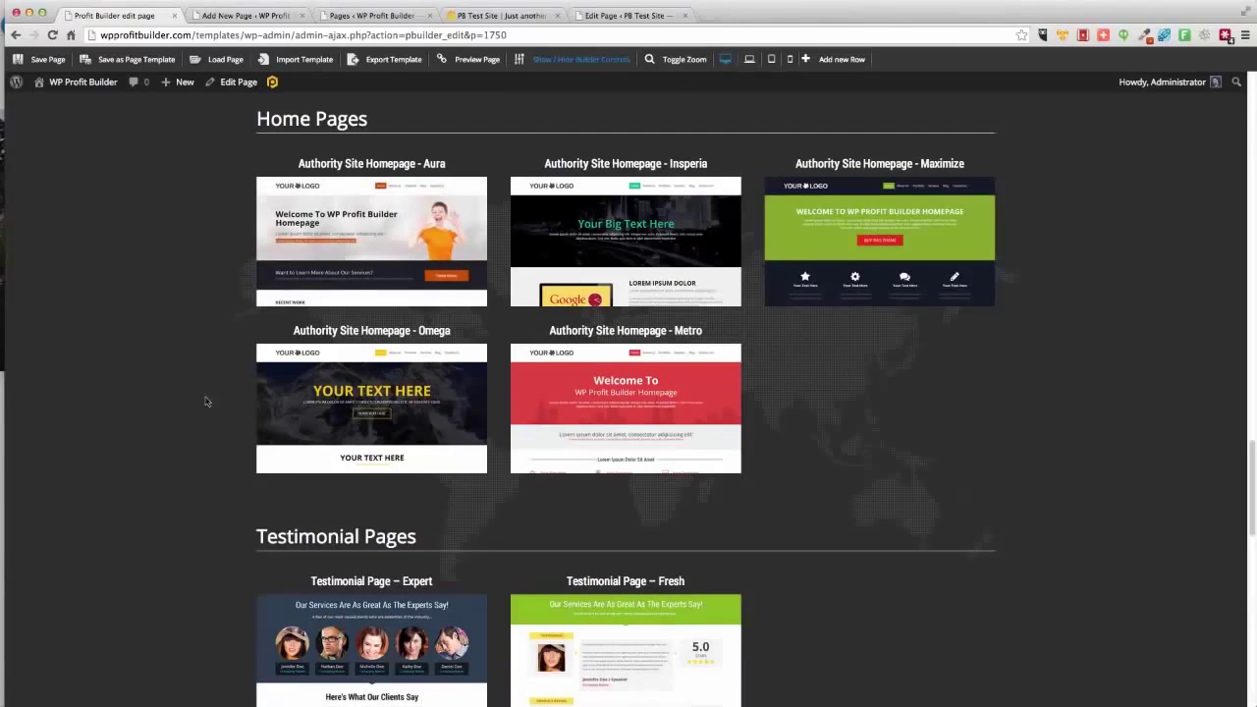
{"action": "scroll", "coordinate": [209, 446], "scroll_direction": "down", "scroll_amount": 4}
{"action": "scroll", "coordinate": [209, 446], "scroll_direction": "down", "scroll_amount": 4}
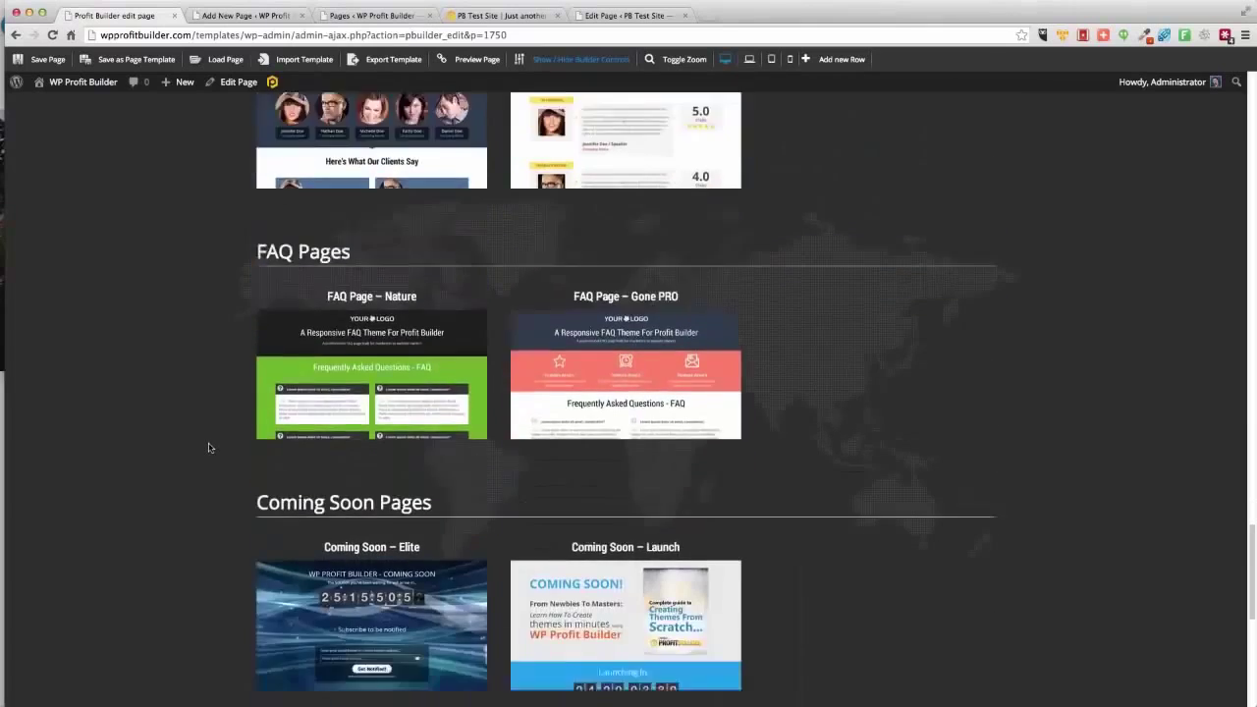
{"action": "scroll", "coordinate": [208, 447], "scroll_direction": "up", "scroll_amount": 3}
{"action": "scroll", "coordinate": [208, 448], "scroll_direction": "down", "scroll_amount": 3}
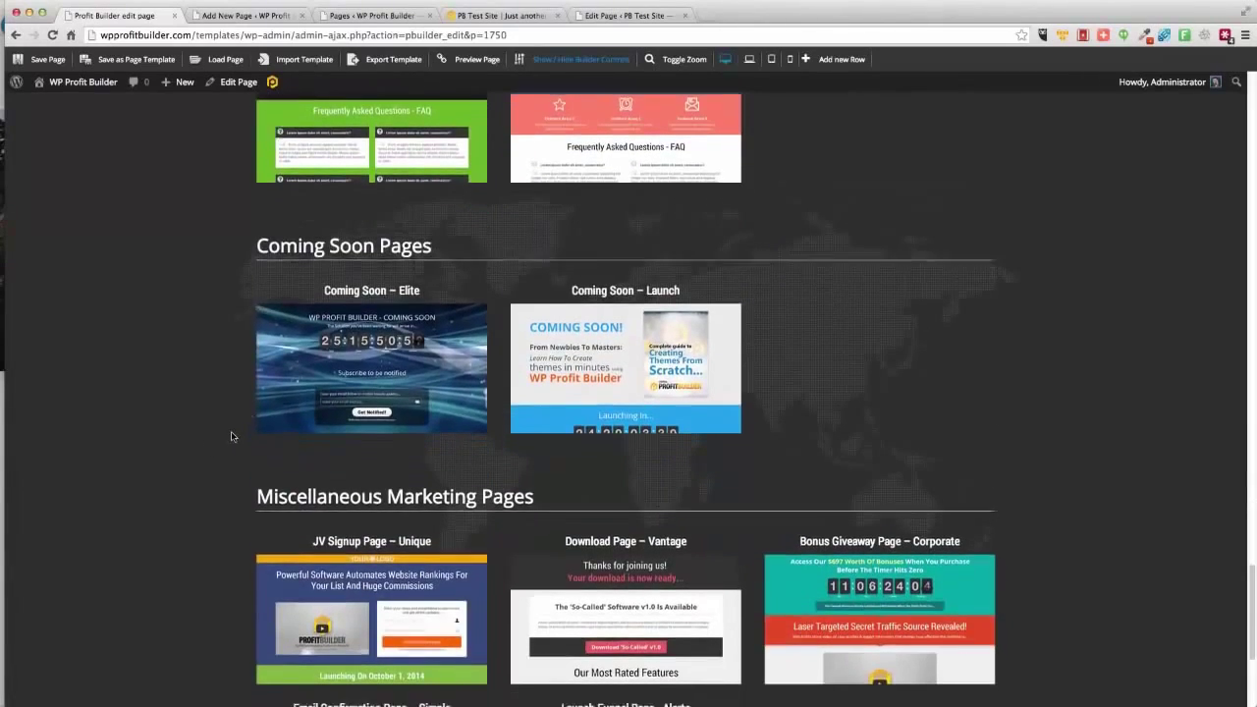
{"action": "scroll", "coordinate": [234, 437], "scroll_direction": "down", "scroll_amount": 3}
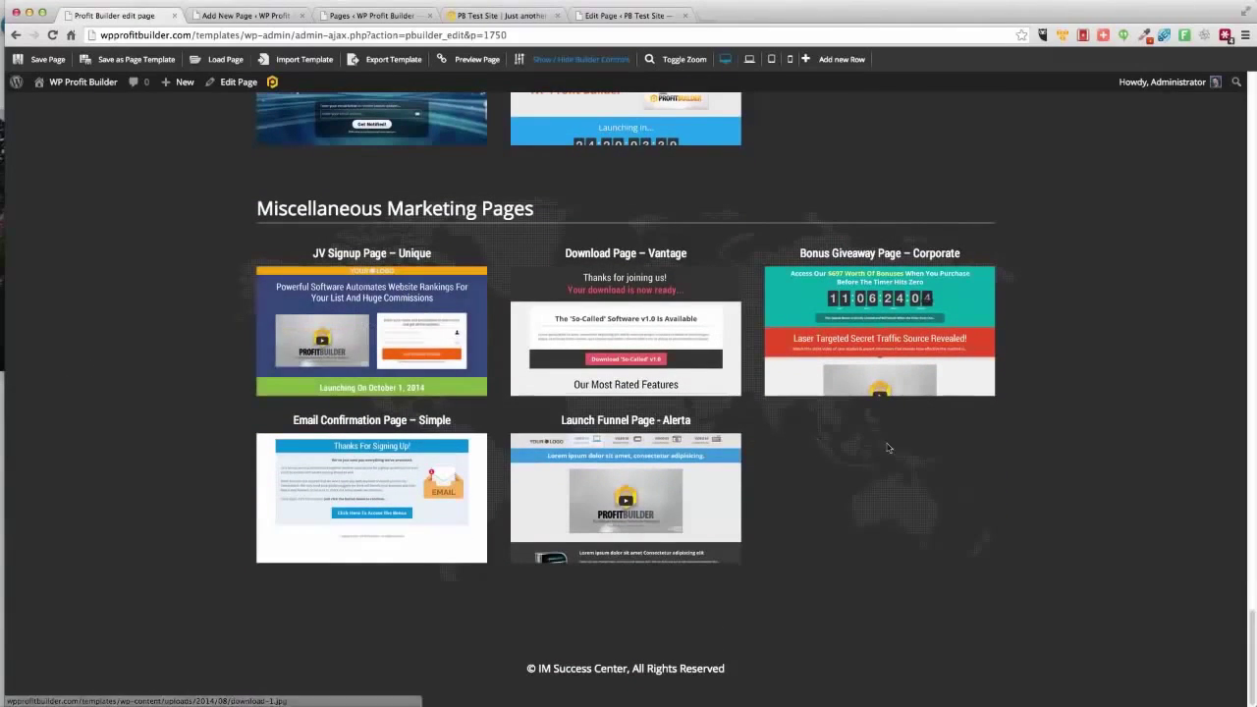
{"action": "key", "text": "Home"}
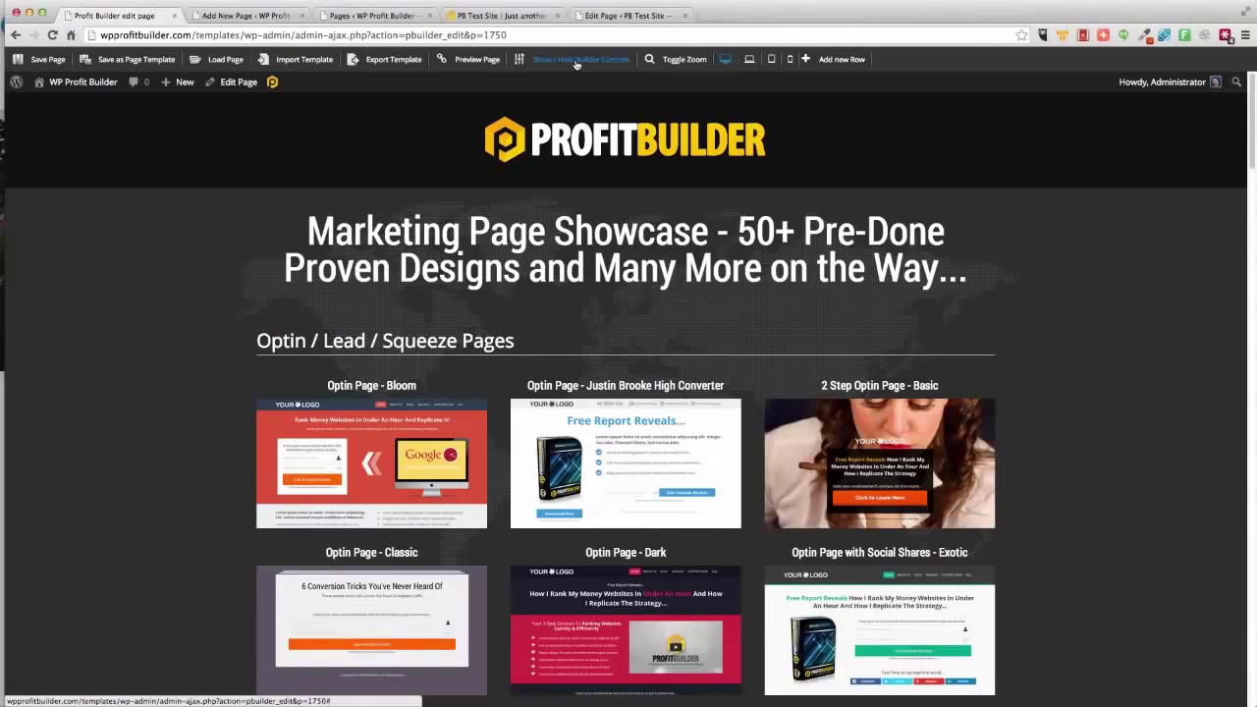
Step: Reveal the builder controls and change the showcase heading from 50+ to 60+ Pre-Done designs
{"action": "left_click", "coordinate": [577, 60]}
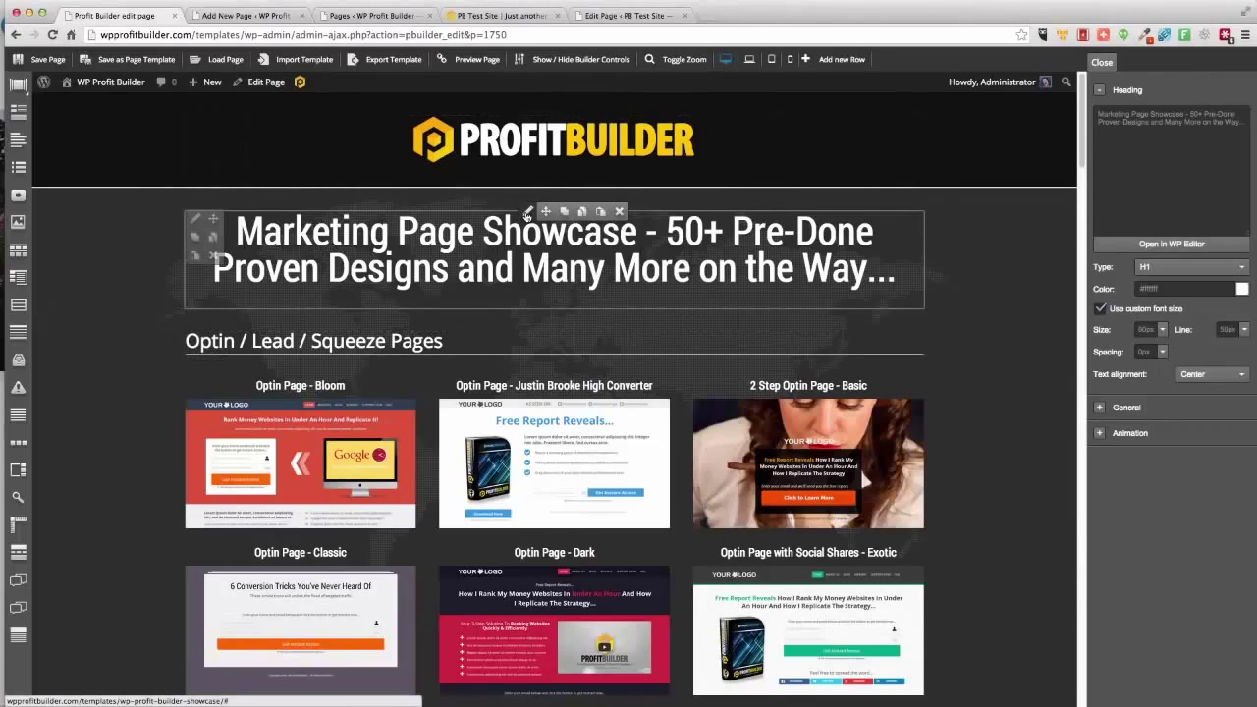
{"action": "left_click", "coordinate": [1191, 116]}
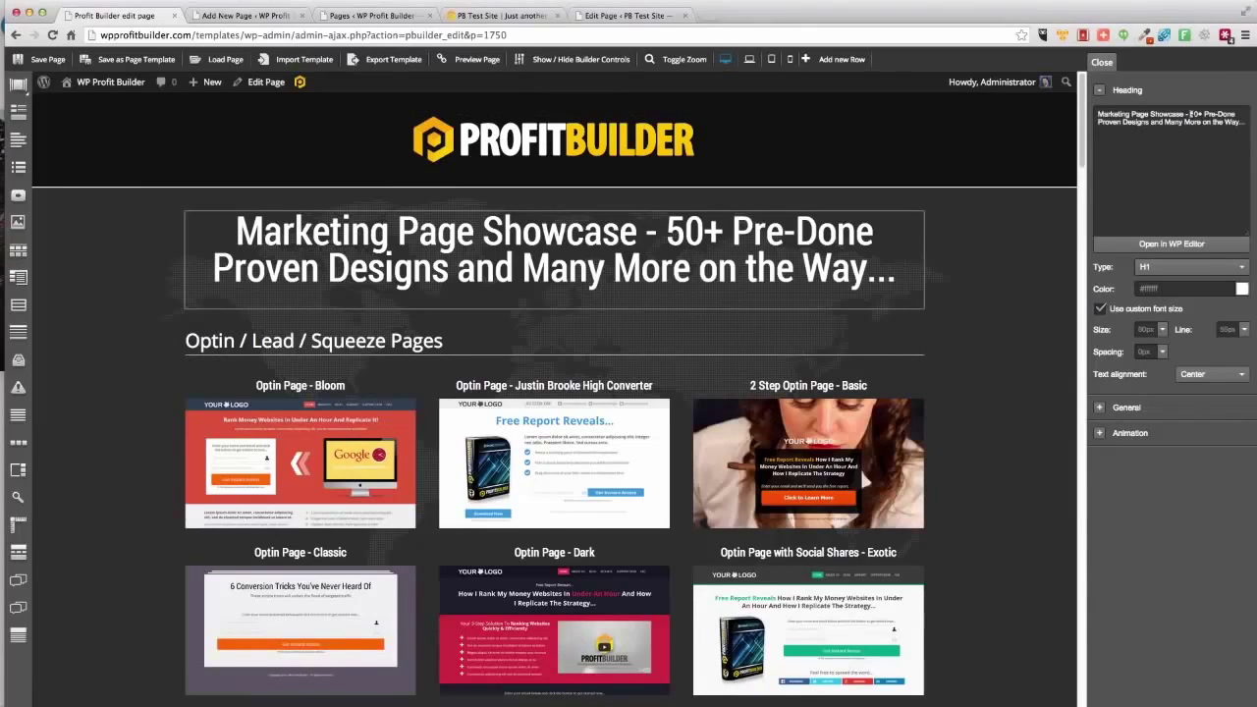
{"action": "key", "text": "BackSpace"}
{"action": "type", "text": "6"}
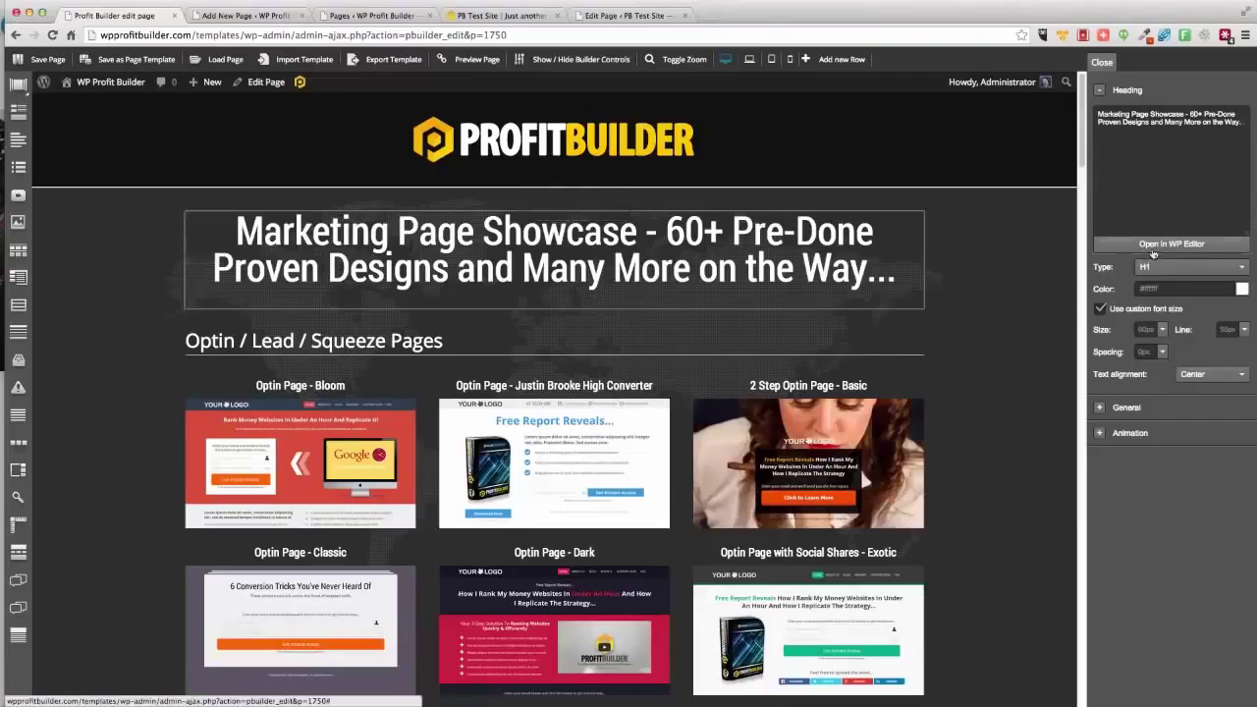
Step: Check the heading in the WordPress editor without changes and keep its level at H1
{"action": "left_click", "coordinate": [1153, 245]}
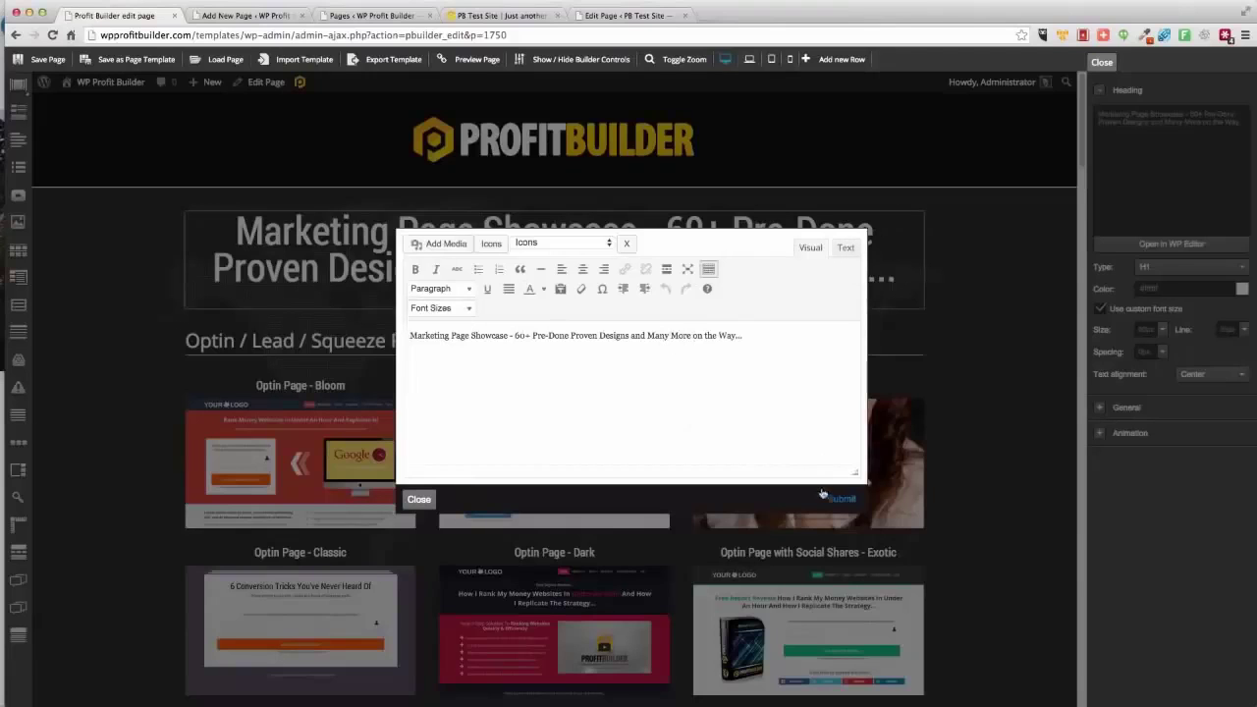
{"action": "left_click", "coordinate": [418, 499]}
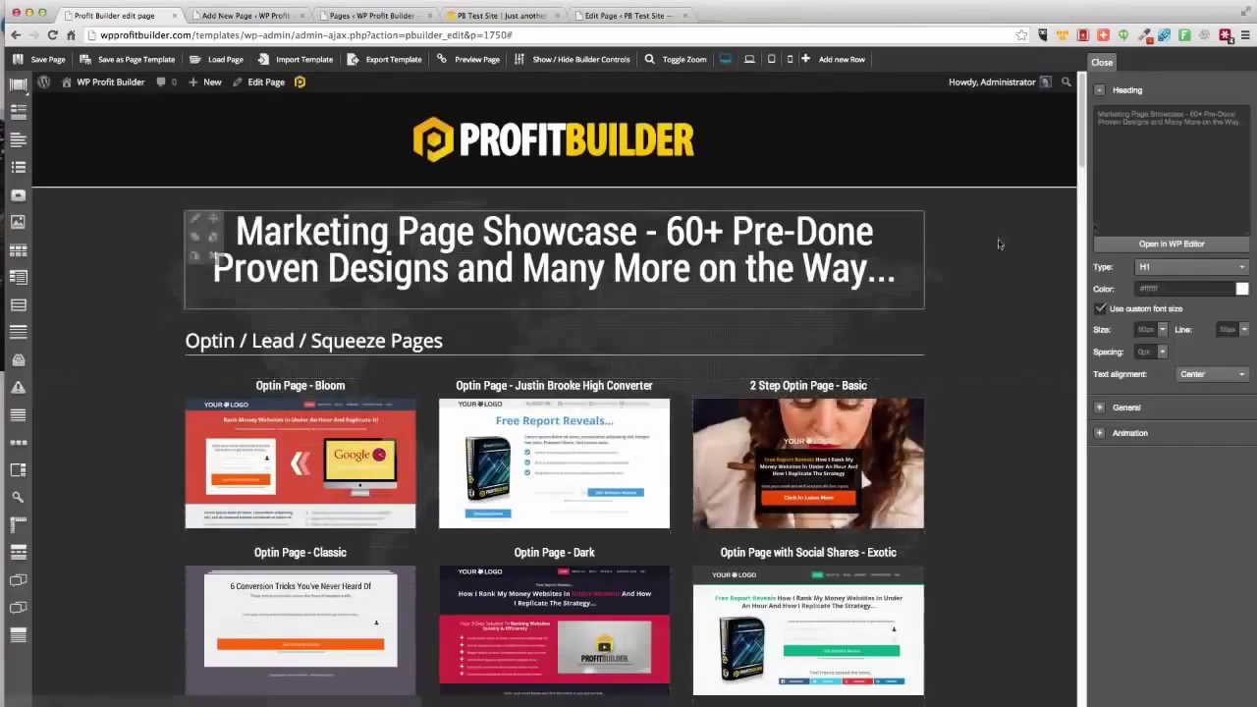
{"action": "left_click", "coordinate": [1188, 276]}
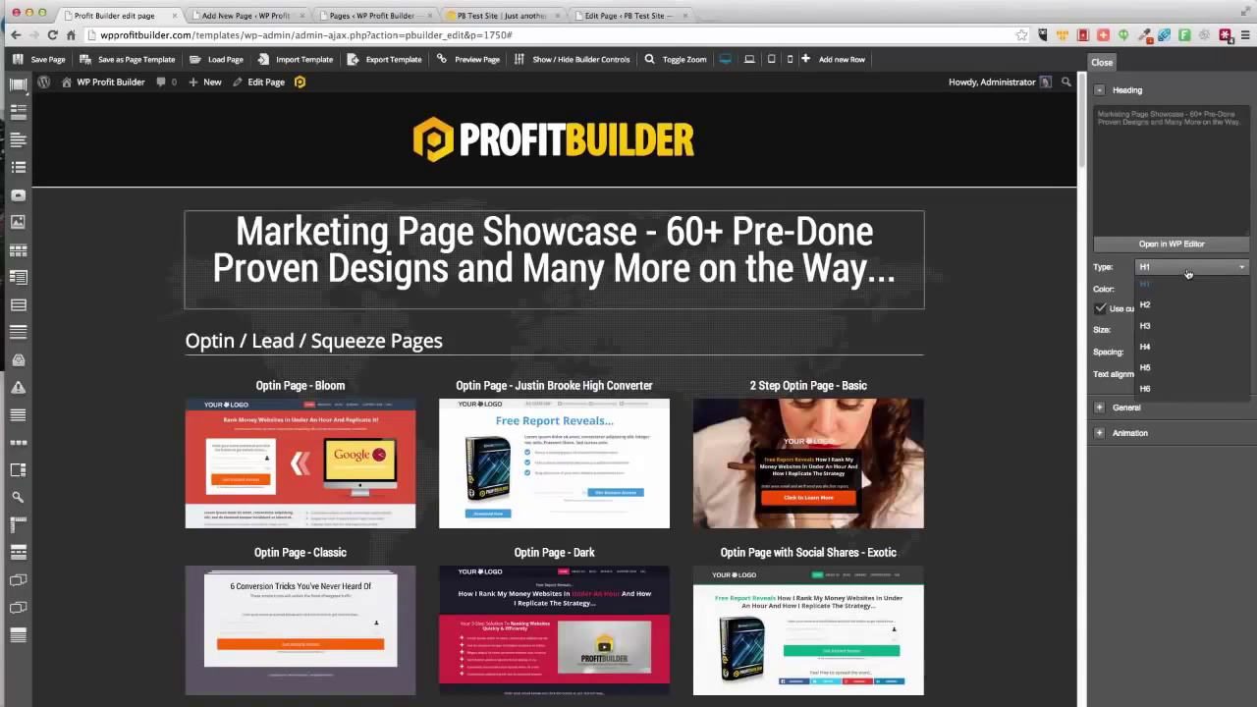
{"action": "left_click", "coordinate": [1188, 275]}
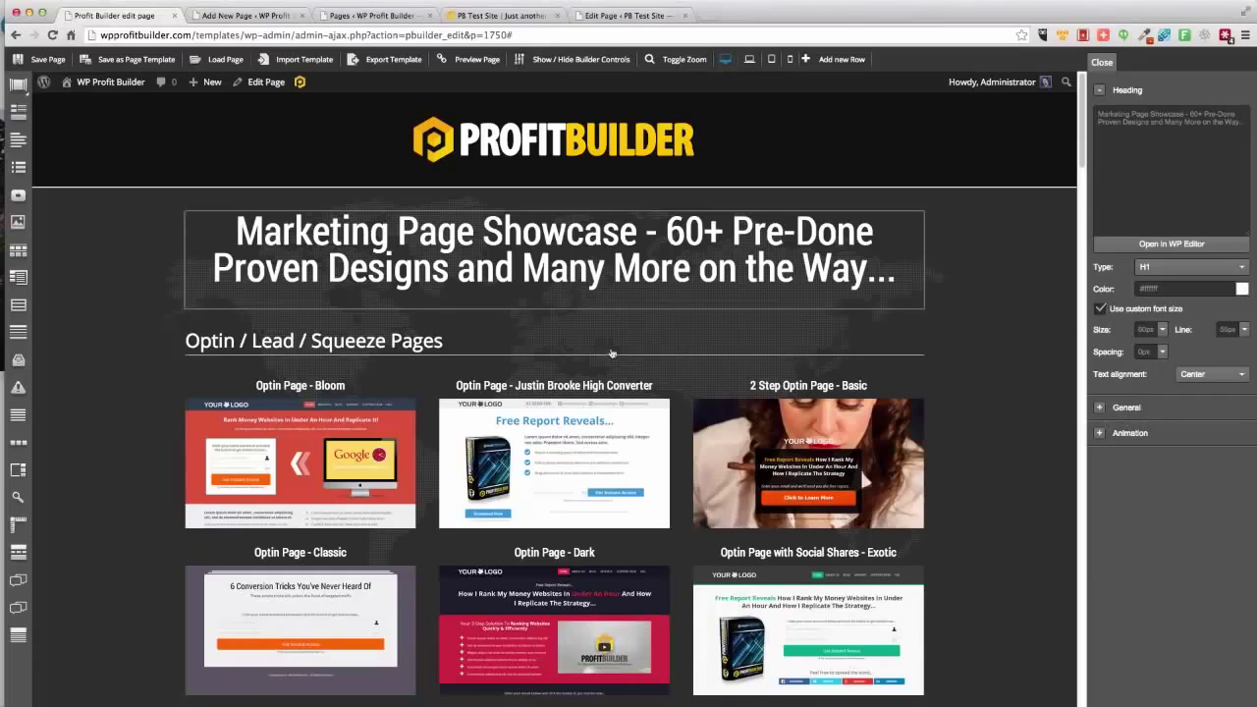
{"action": "scroll", "coordinate": [691, 519], "scroll_direction": "down", "scroll_amount": 8}
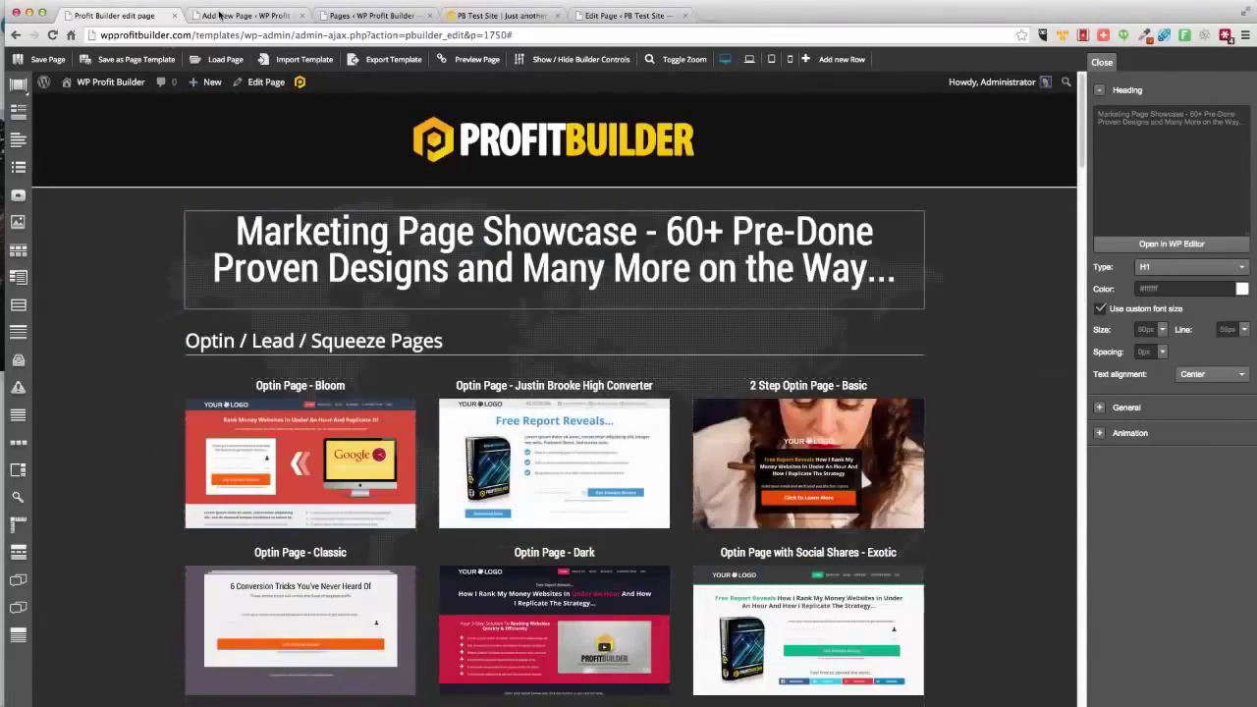
Step: Publish 'Demo Page for Fun' with page padding removed and breadcrumbs, menu and footer hidden
{"action": "left_click", "coordinate": [220, 15]}
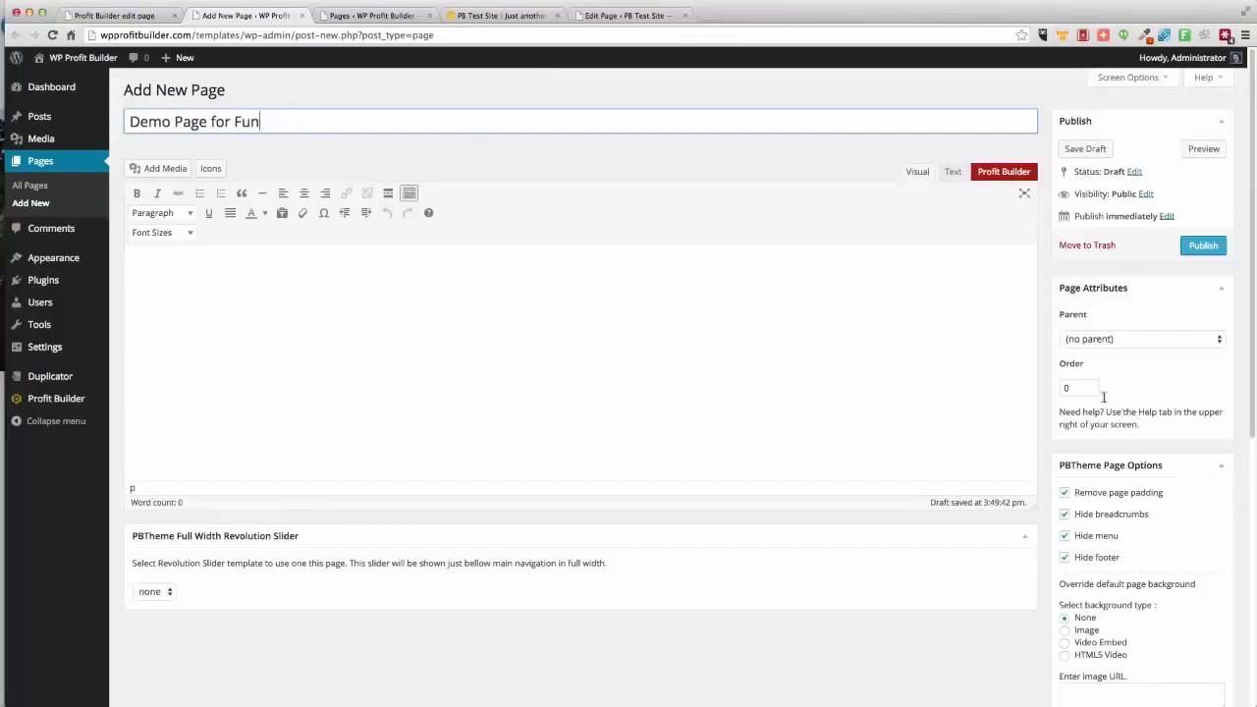
{"action": "scroll", "coordinate": [1069, 491], "scroll_direction": "down", "scroll_amount": 3}
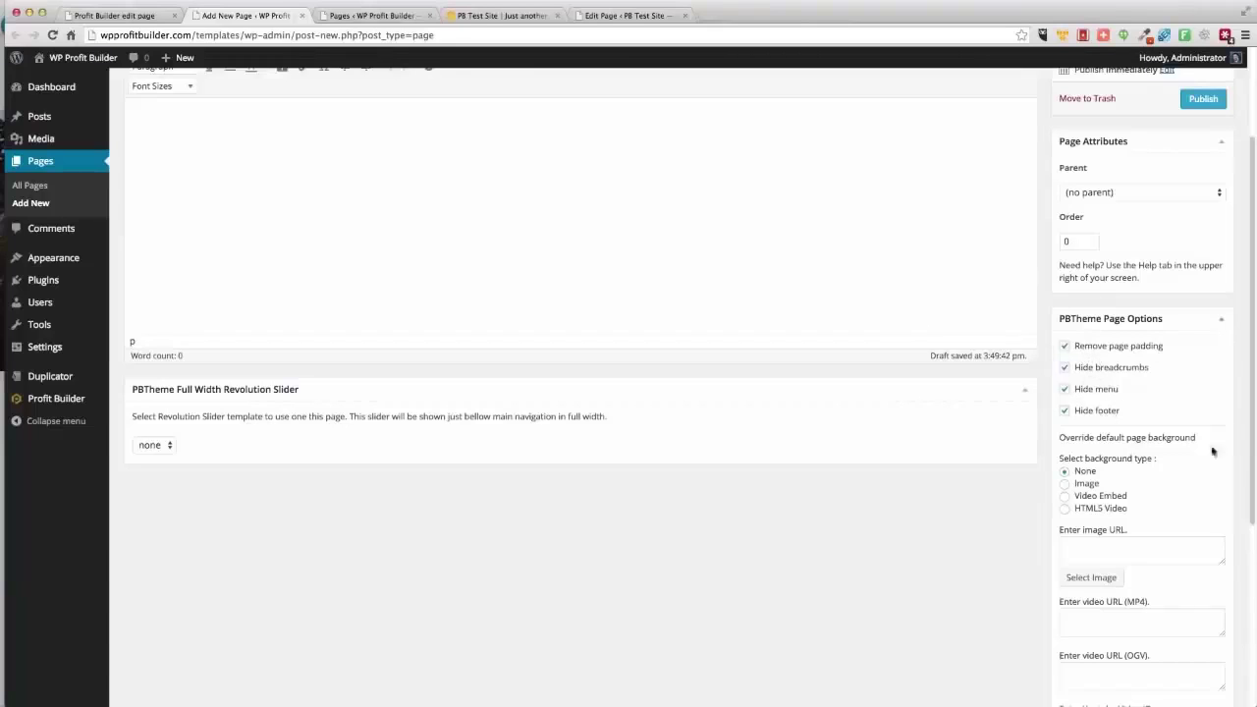
{"action": "scroll", "coordinate": [1080, 373], "scroll_direction": "down", "scroll_amount": 5}
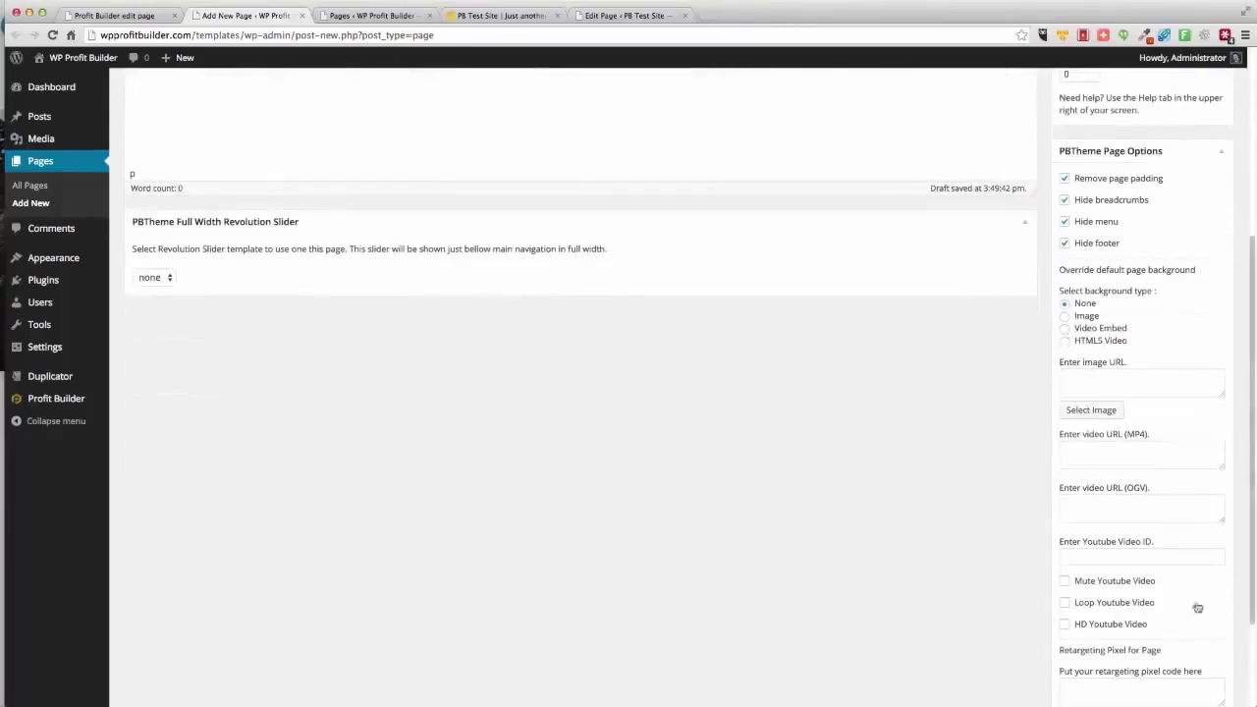
{"action": "scroll", "coordinate": [967, 478], "scroll_direction": "down", "scroll_amount": 1}
{"action": "scroll", "coordinate": [967, 478], "scroll_direction": "down", "scroll_amount": 2}
{"action": "scroll", "coordinate": [967, 478], "scroll_direction": "up", "scroll_amount": 5}
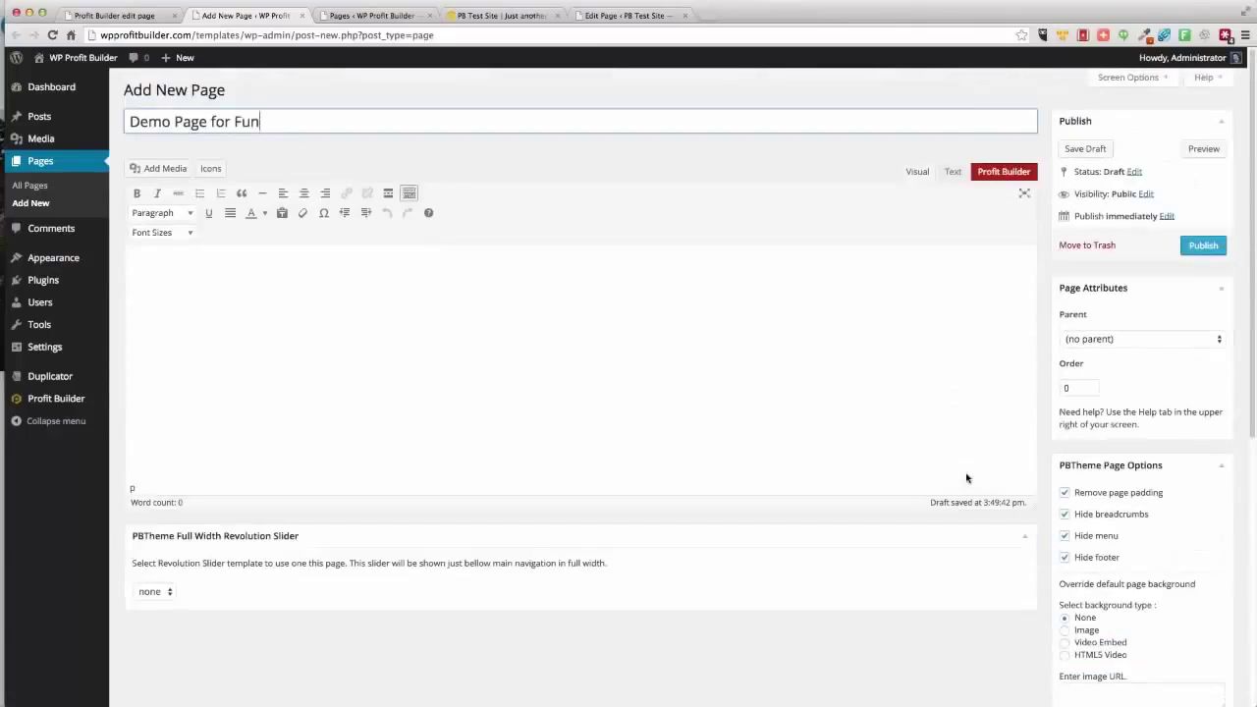
{"action": "left_click", "coordinate": [1203, 246]}
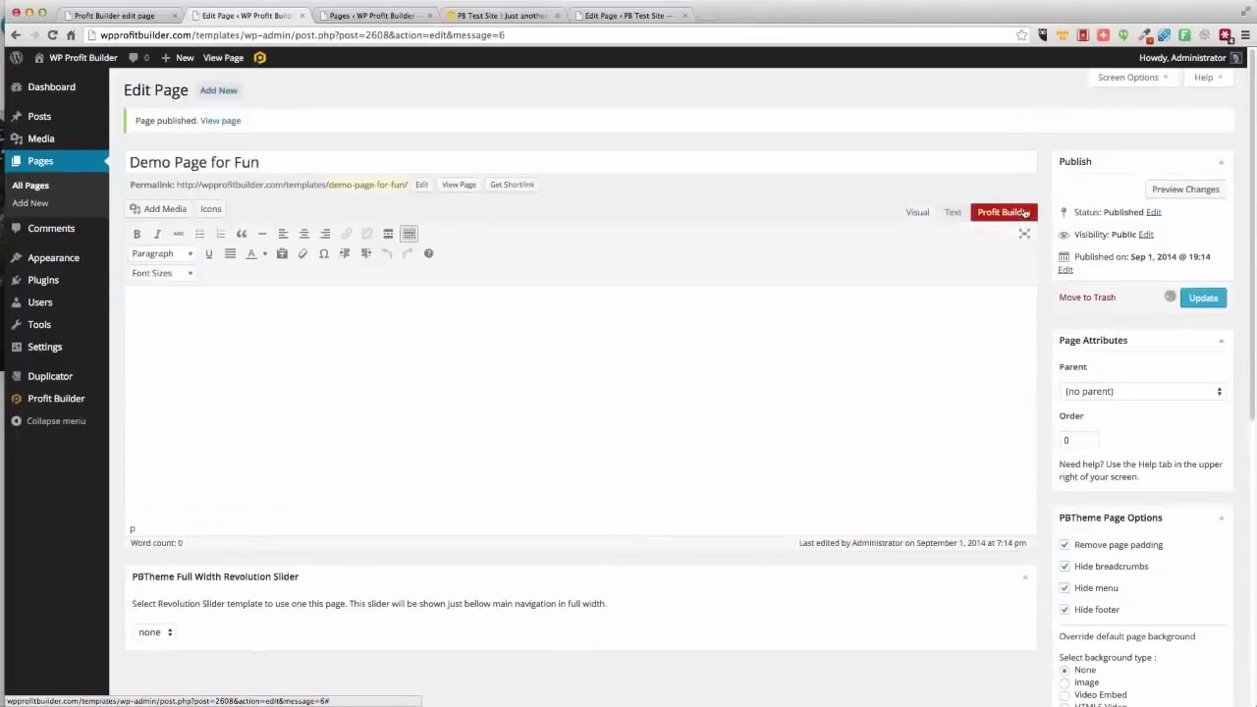
Step: Open the page in the visual builder and add two two-column rows plus a single-column row
{"action": "left_click", "coordinate": [1021, 214]}
{"action": "left_click", "coordinate": [535, 399]}
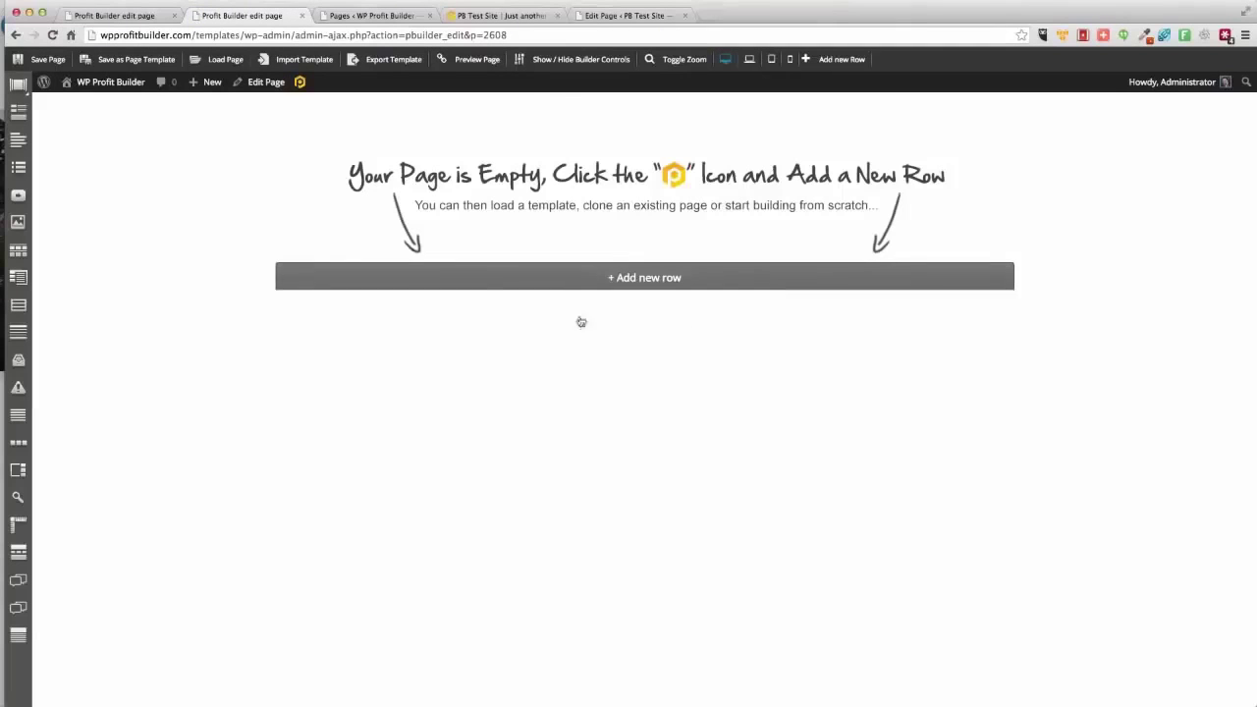
{"action": "left_click", "coordinate": [655, 278]}
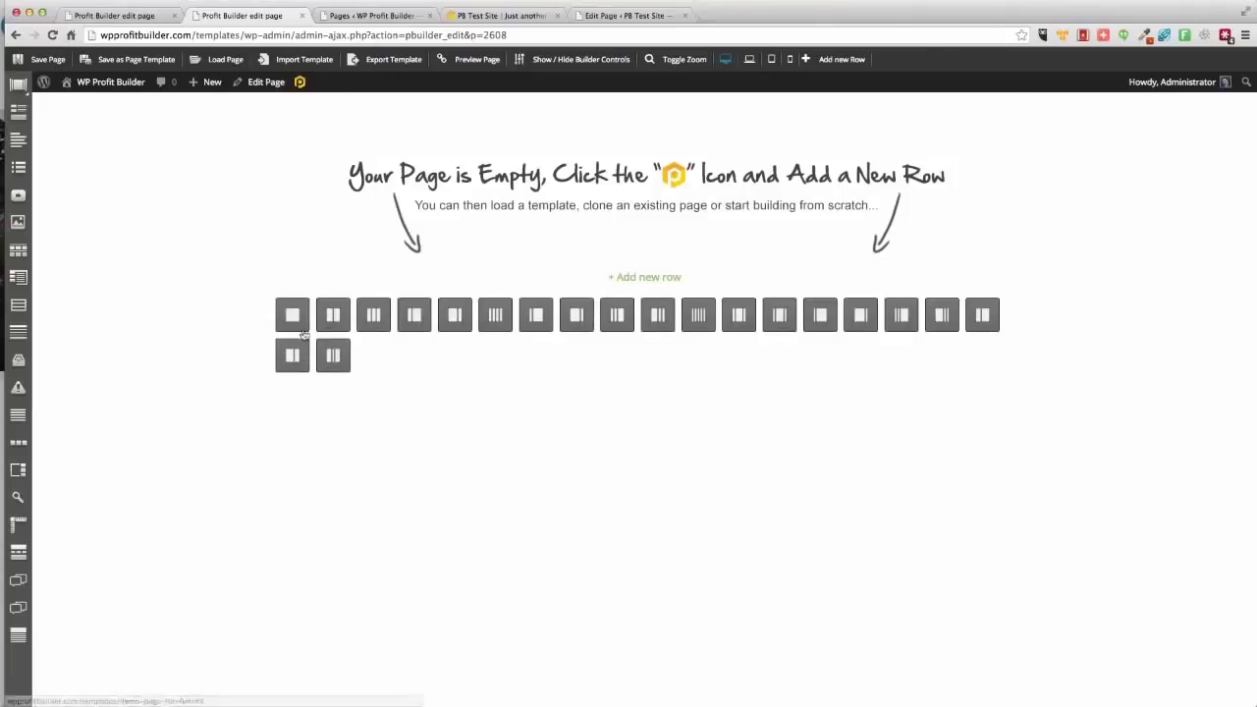
{"action": "left_click", "coordinate": [332, 312]}
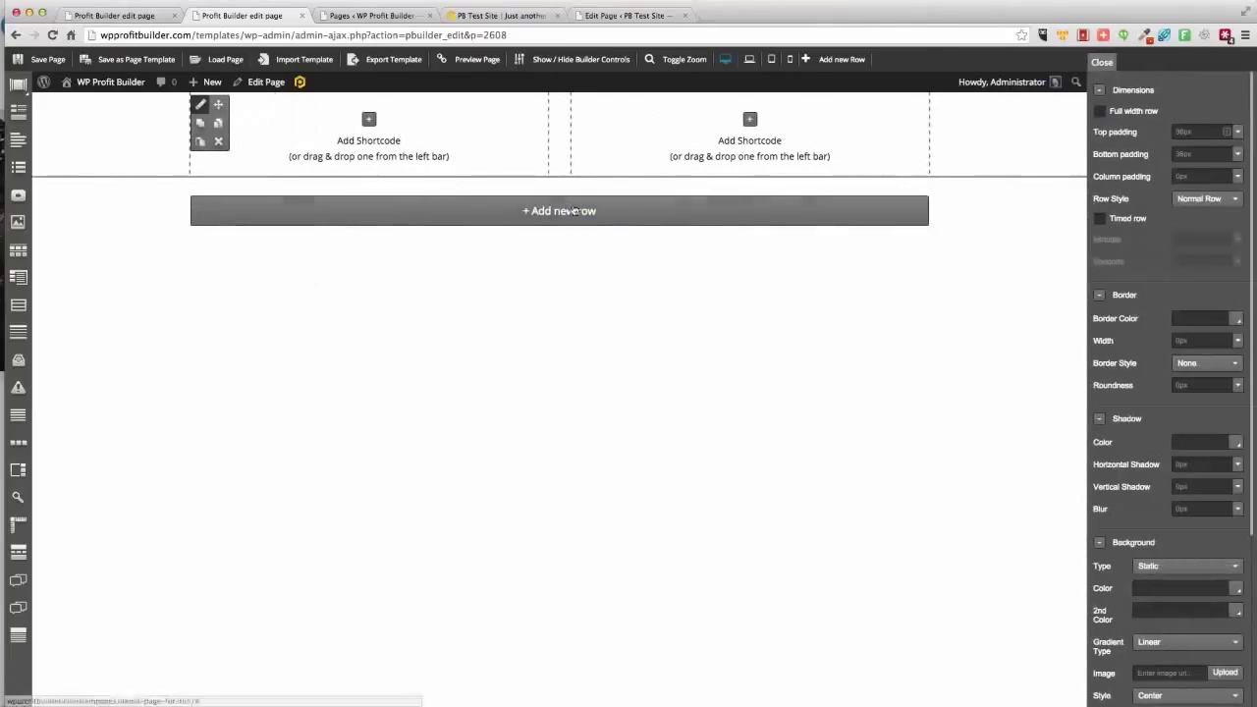
{"action": "left_click", "coordinate": [251, 210]}
{"action": "left_click", "coordinate": [248, 248]}
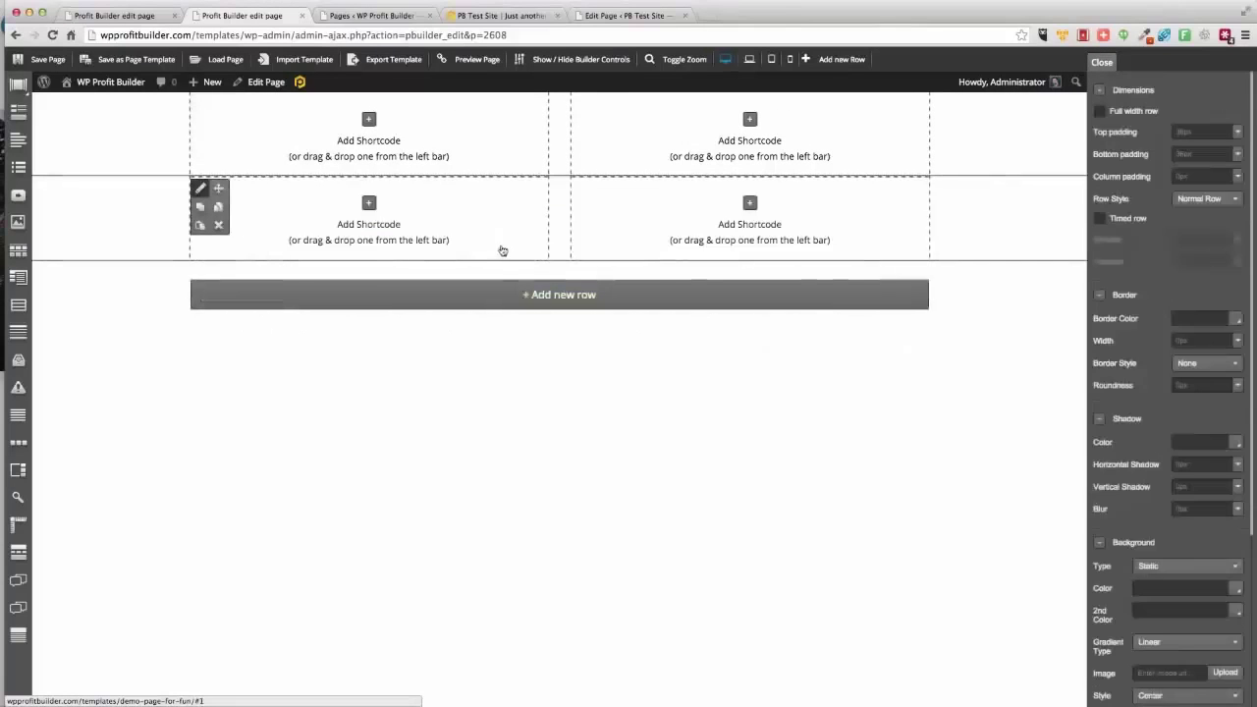
{"action": "left_click", "coordinate": [500, 288]}
{"action": "left_click", "coordinate": [205, 329]}
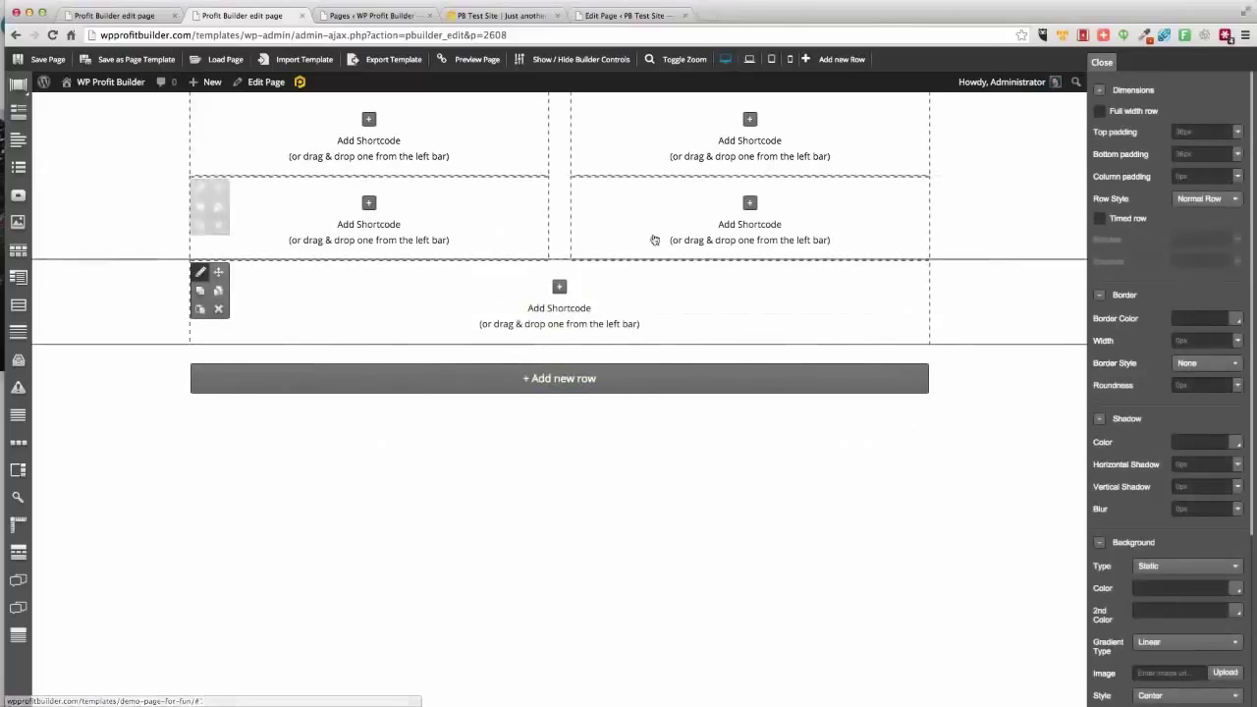
Step: Delete all three trial rows to leave an empty canvas, then bring up the page loader
{"action": "left_click", "coordinate": [218, 308]}
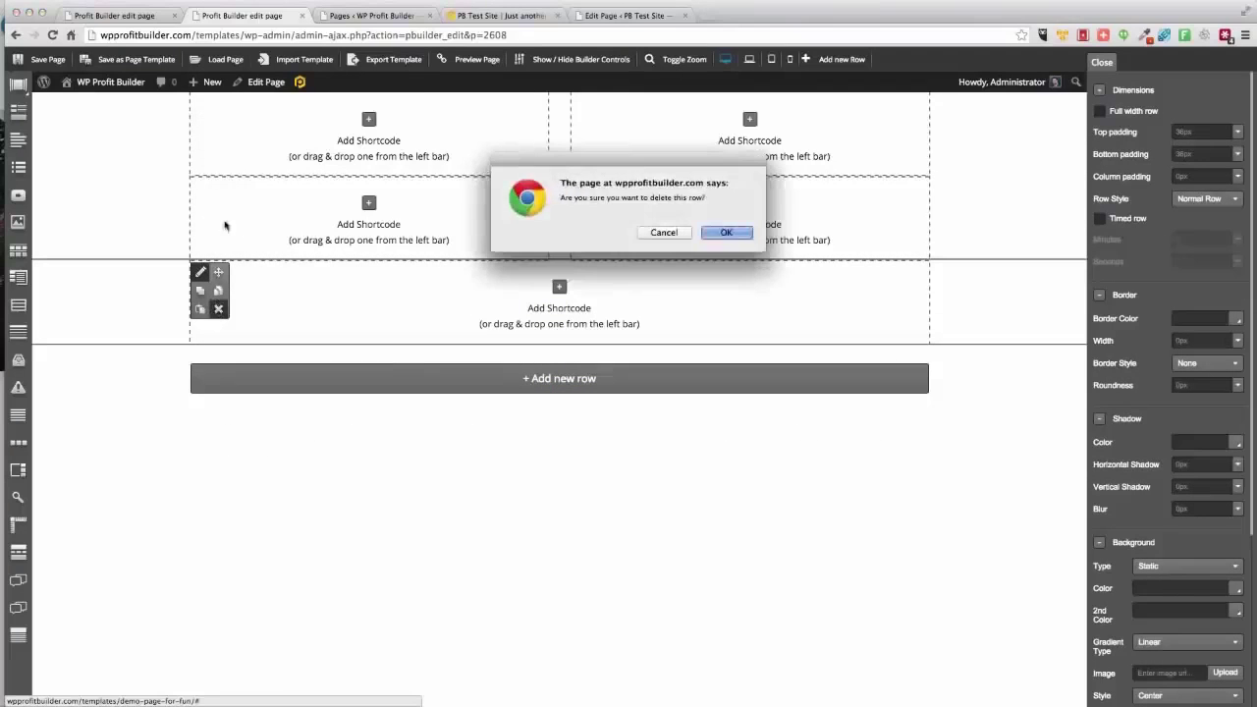
{"action": "left_click", "coordinate": [727, 236]}
{"action": "left_click", "coordinate": [316, 226]}
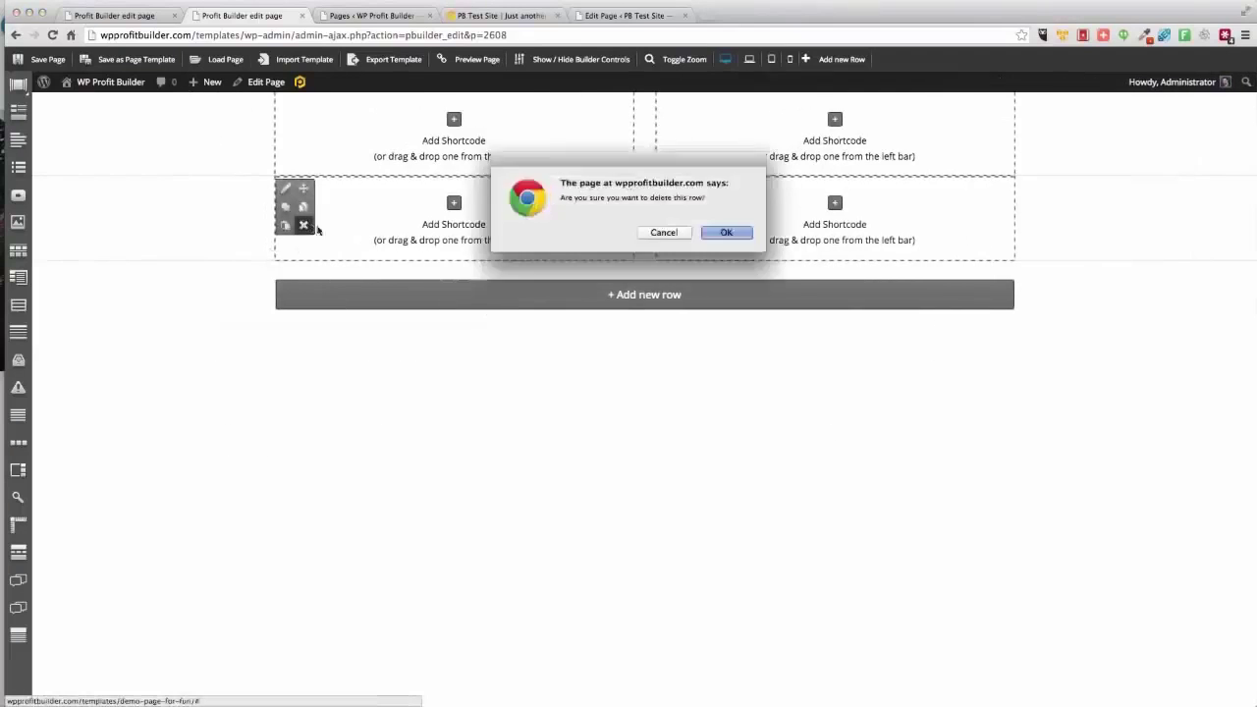
{"action": "left_click", "coordinate": [725, 234]}
{"action": "left_click", "coordinate": [309, 144]}
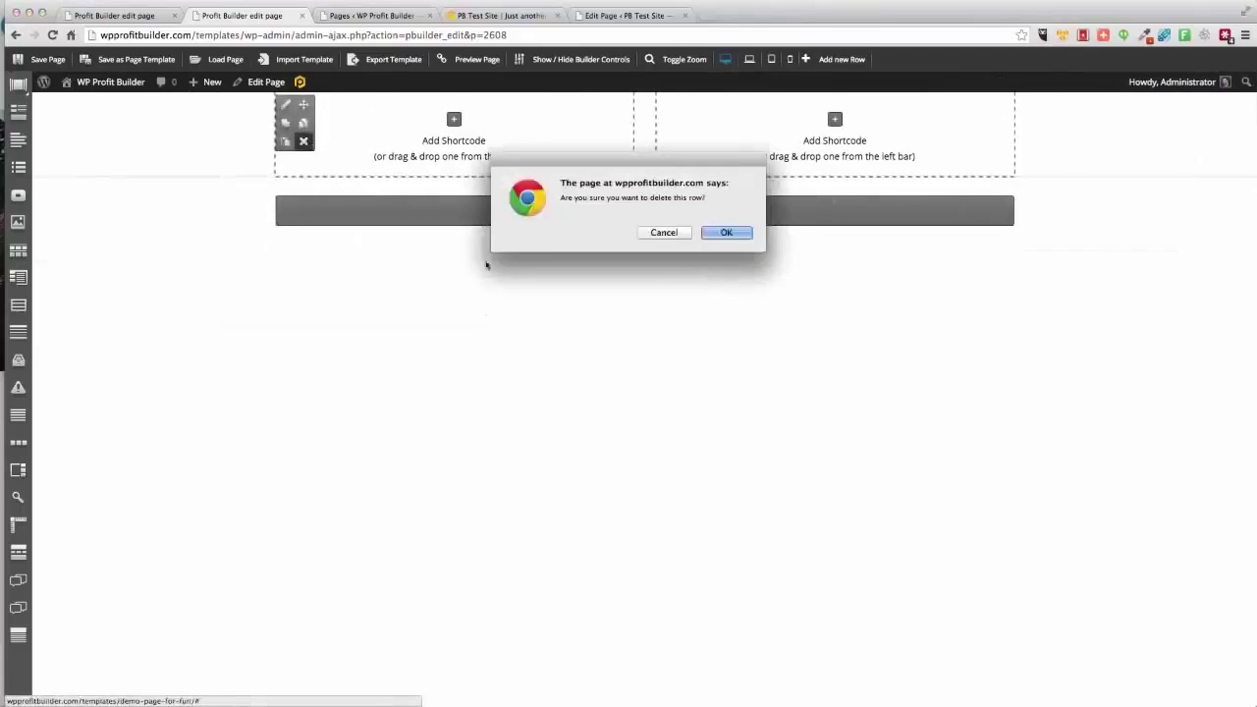
{"action": "left_click", "coordinate": [745, 235]}
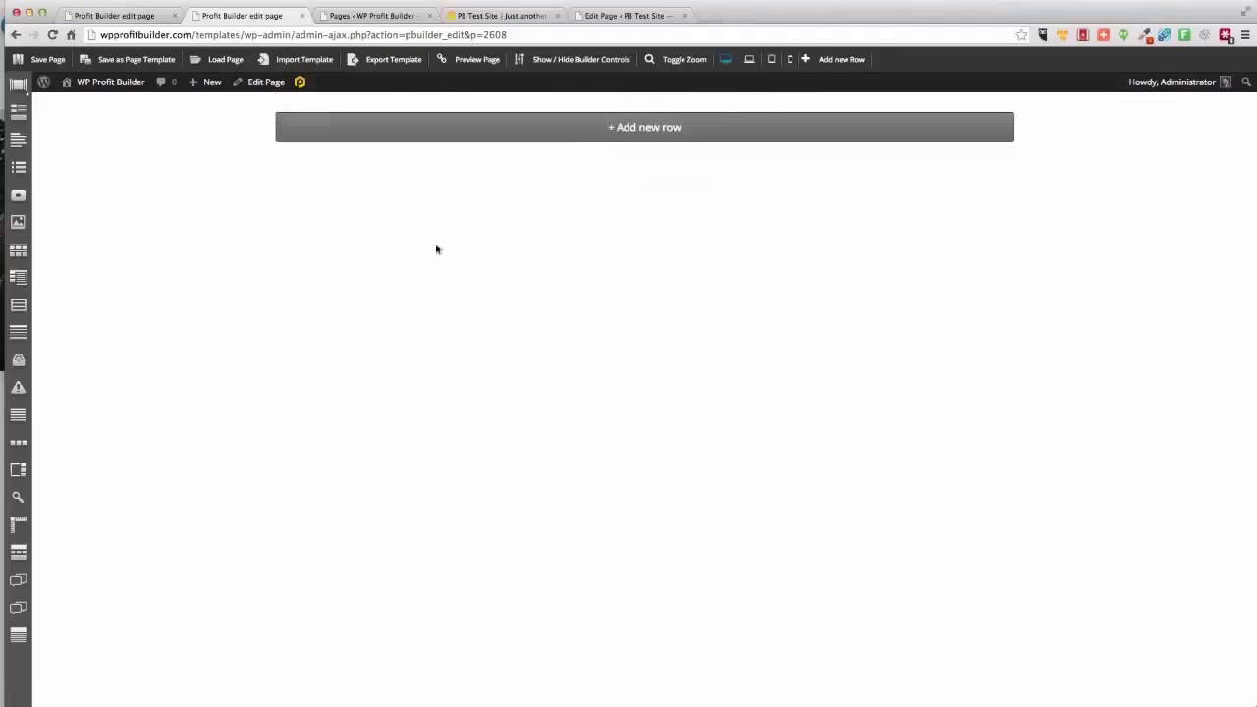
{"action": "left_click", "coordinate": [221, 60]}
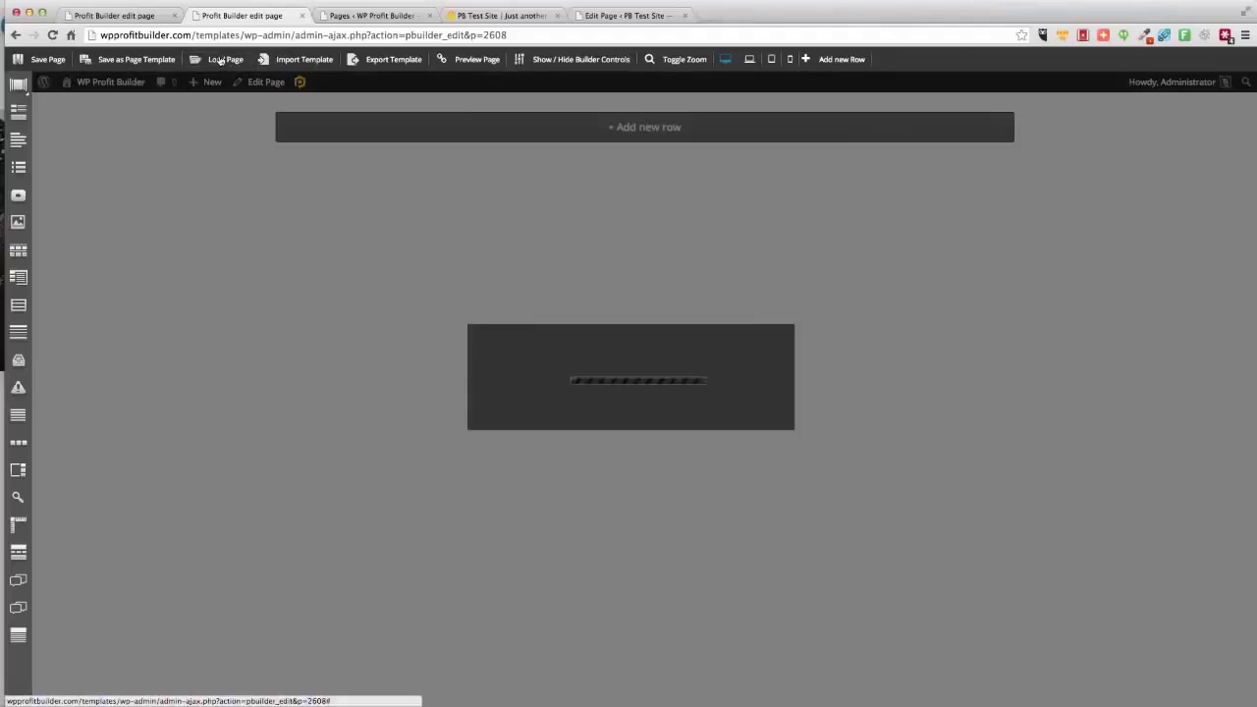
Step: Load the Sean's Million Dollar Sales Page Midnight template onto the page
{"action": "left_click", "coordinate": [562, 351]}
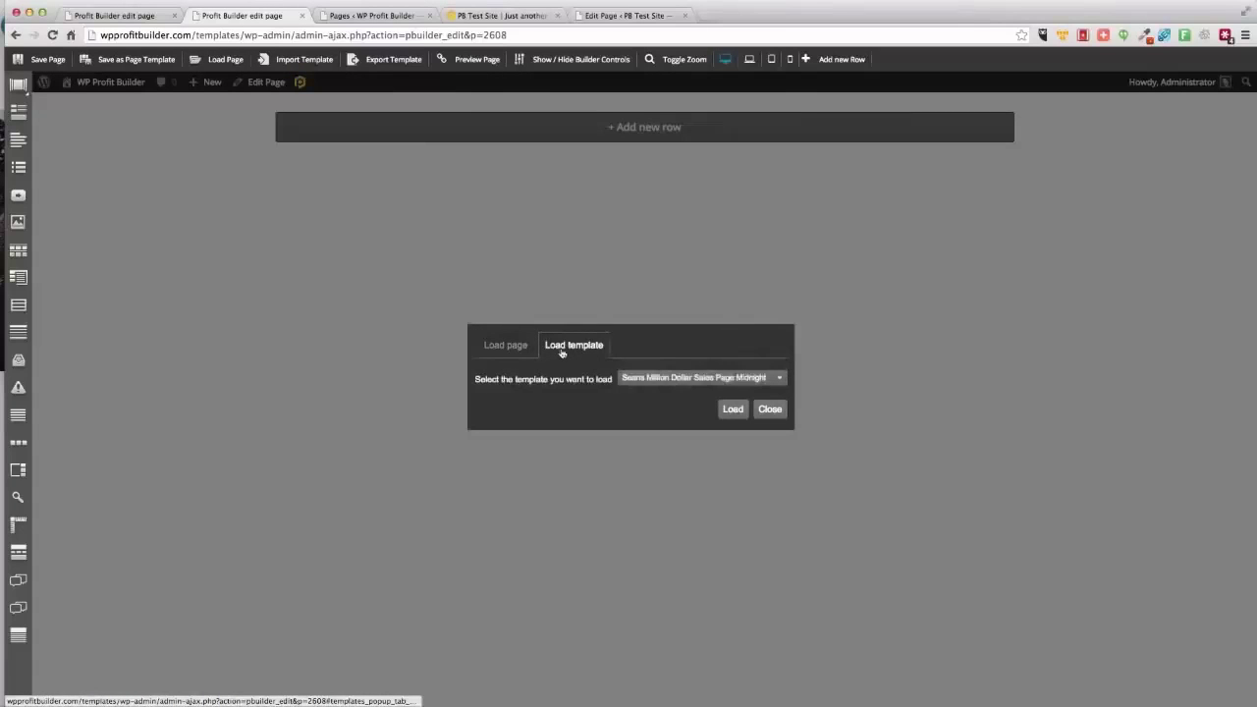
{"action": "left_click", "coordinate": [734, 411]}
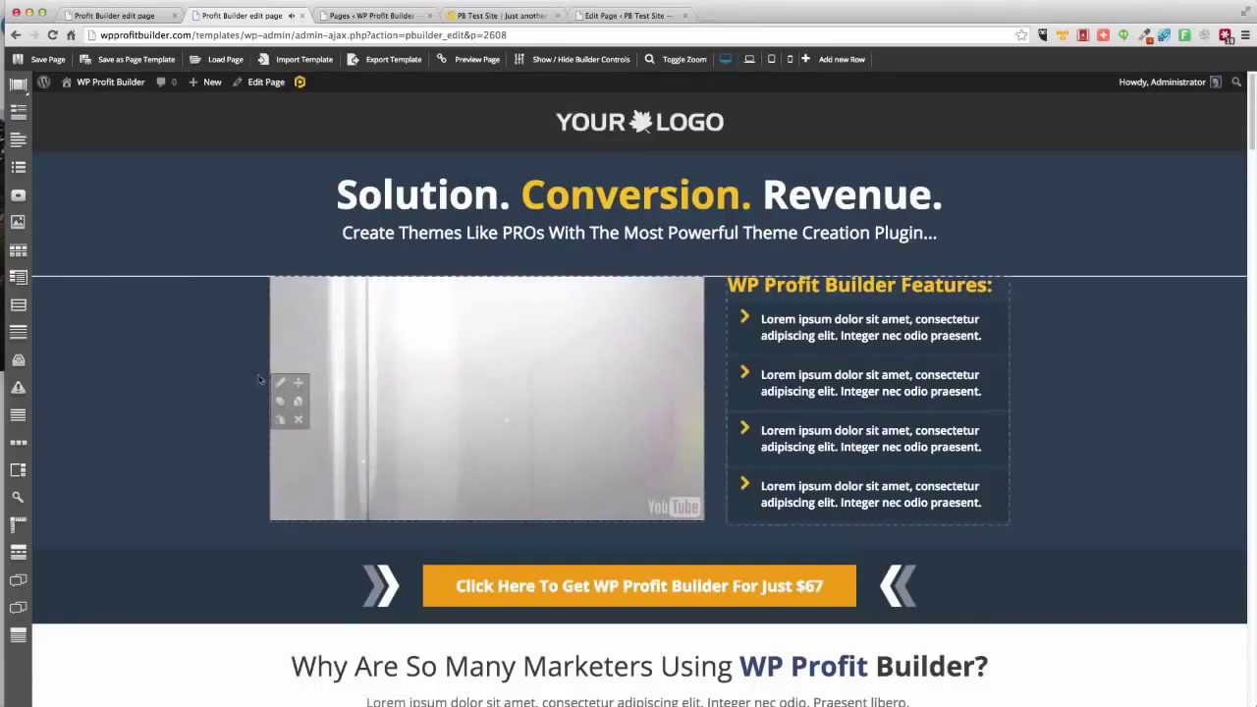
{"action": "mouse_move", "coordinate": [444, 373]}
{"action": "scroll", "coordinate": [178, 403], "scroll_direction": "down", "scroll_amount": 3}
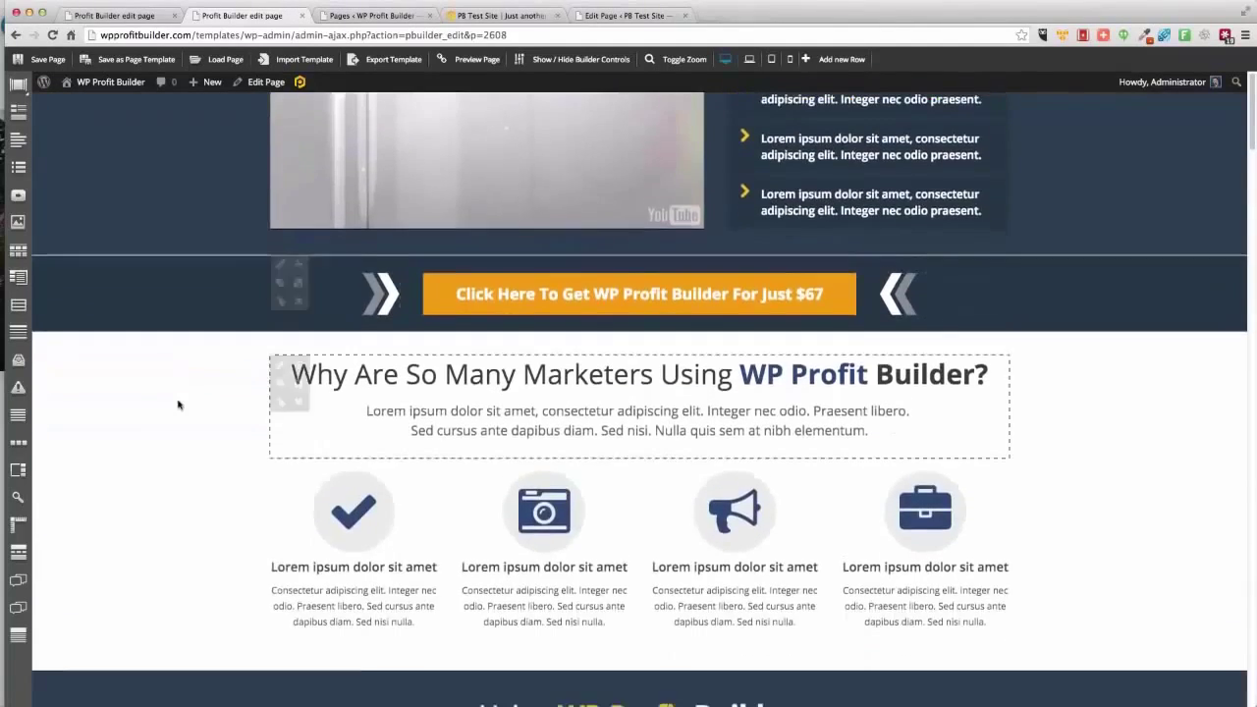
{"action": "scroll", "coordinate": [178, 403], "scroll_direction": "up", "scroll_amount": 3}
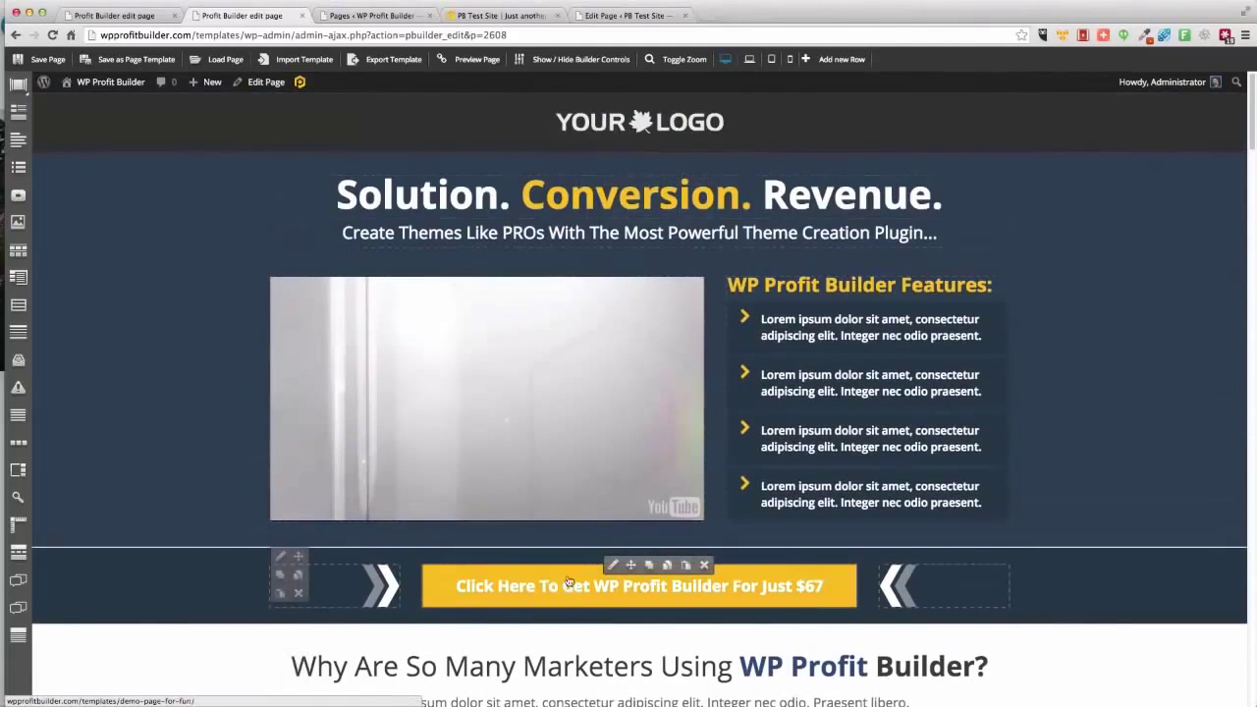
Step: Make the order button a full-width CSS3 button in the orange-red style
{"action": "left_click", "coordinate": [609, 566]}
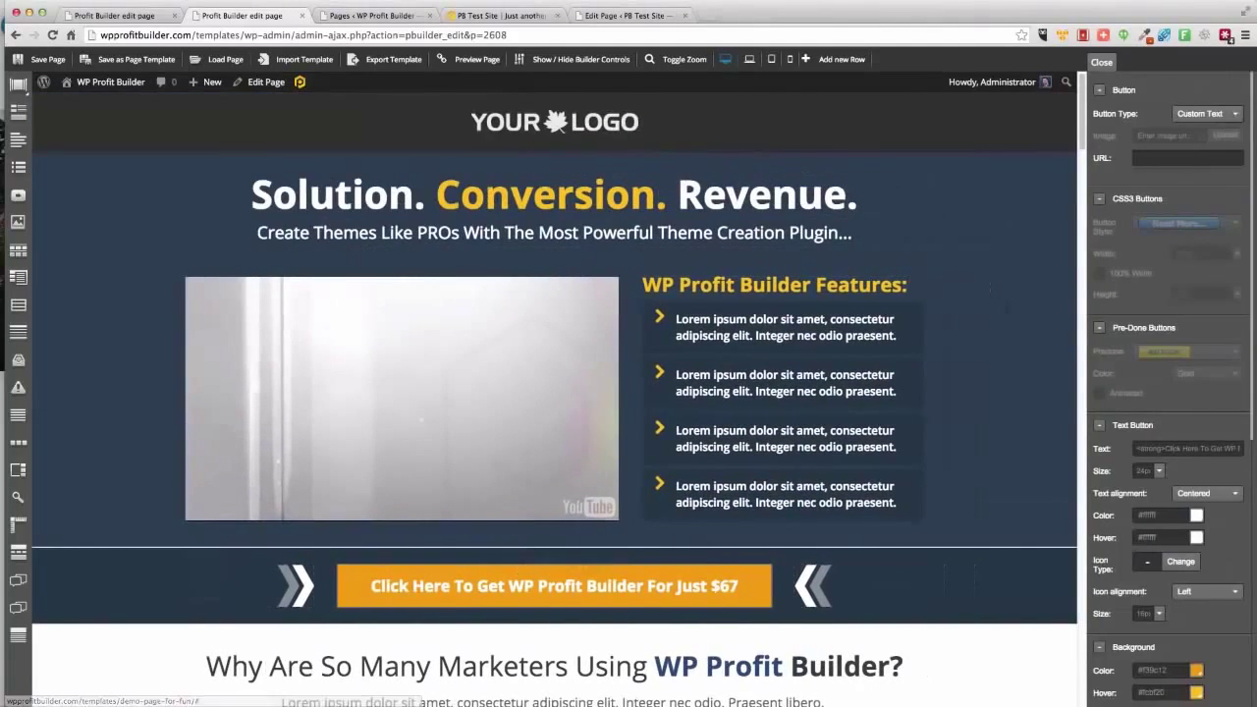
{"action": "left_click", "coordinate": [1206, 114]}
{"action": "left_click", "coordinate": [1192, 153]}
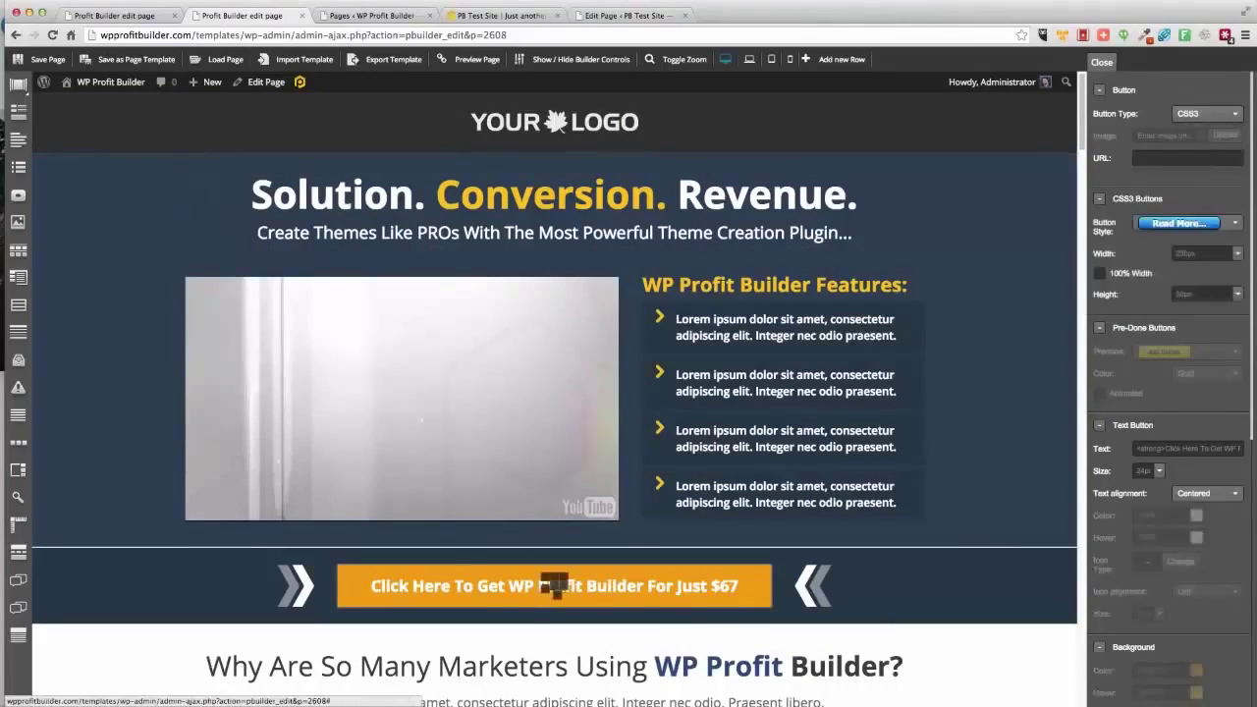
{"action": "left_click", "coordinate": [1171, 226]}
{"action": "scroll", "coordinate": [1176, 358], "scroll_direction": "down", "scroll_amount": 5}
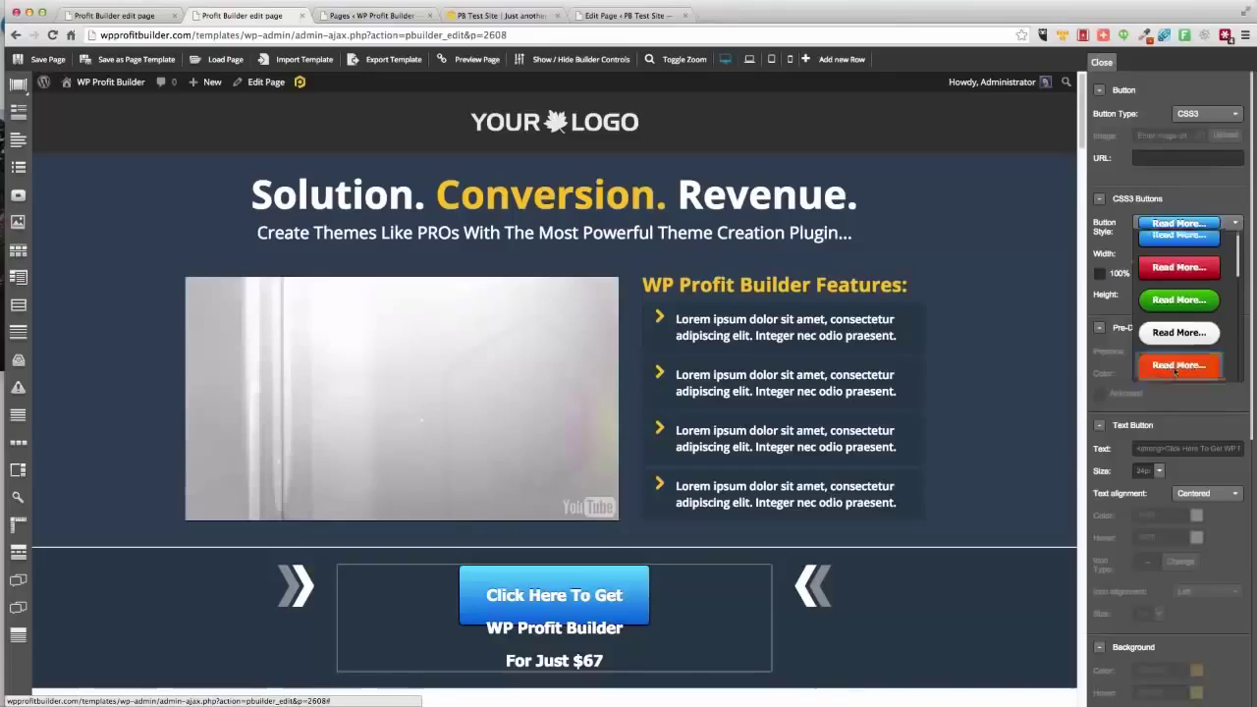
{"action": "left_click", "coordinate": [1176, 243]}
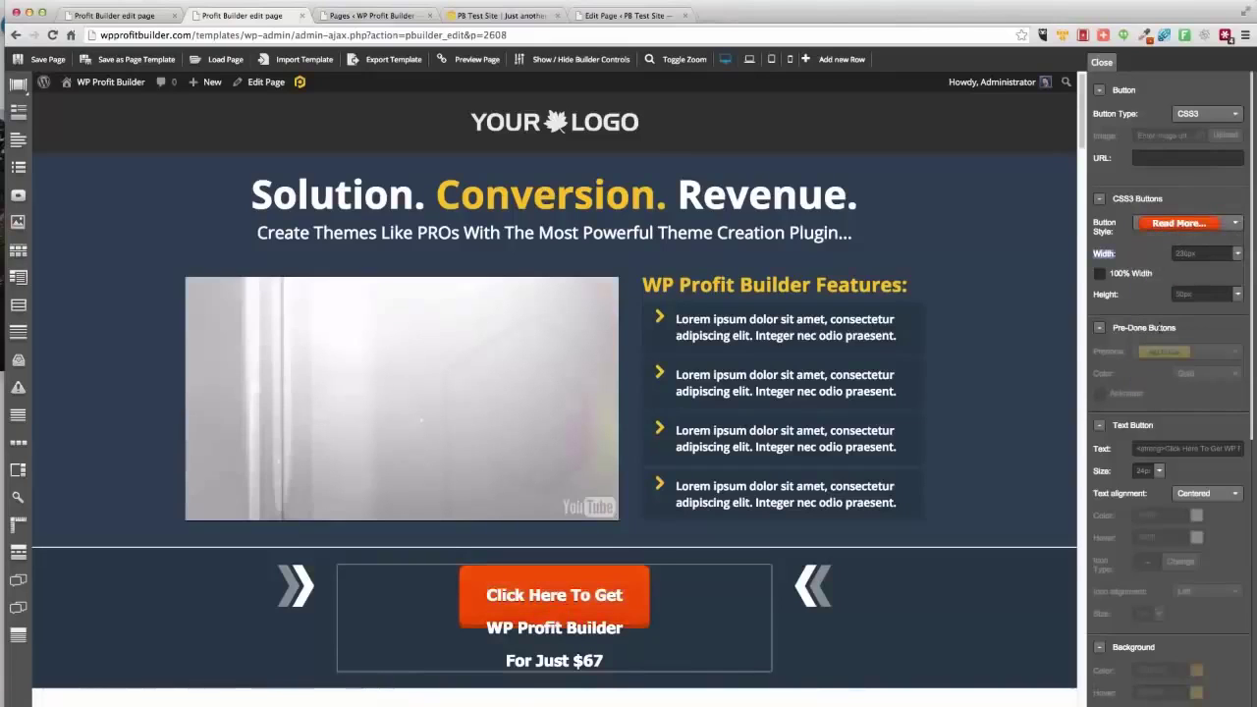
{"action": "left_click", "coordinate": [1101, 274]}
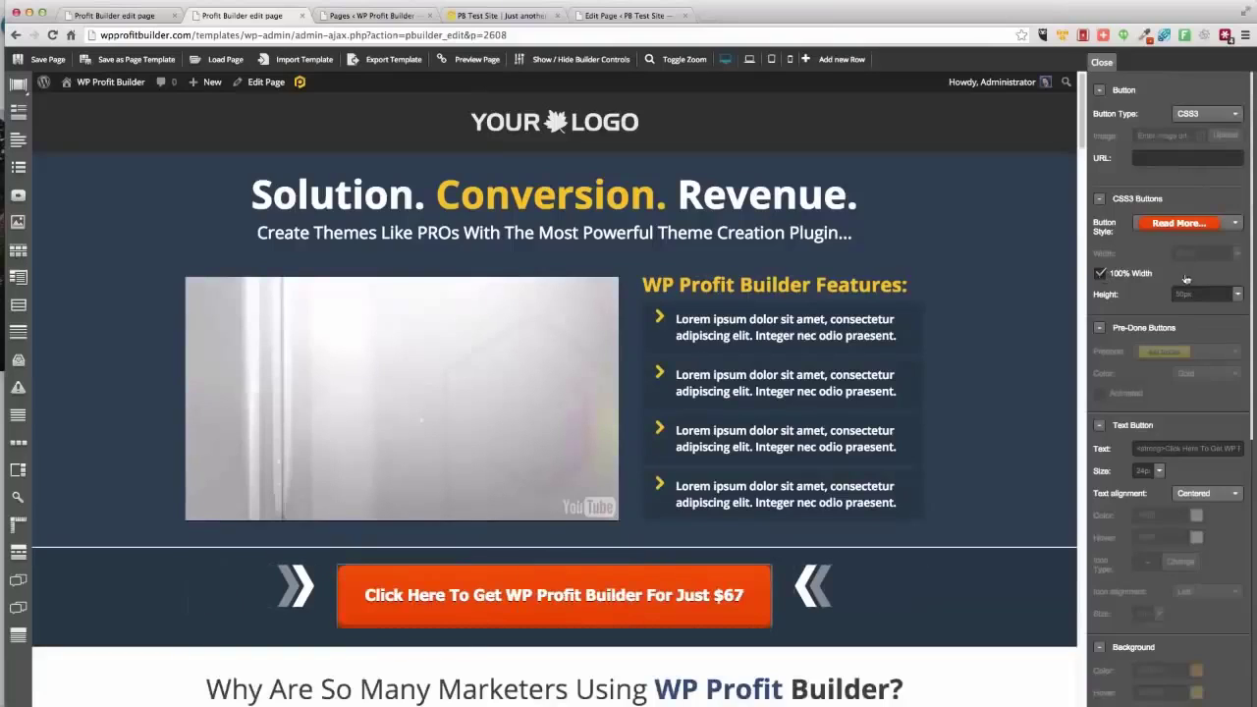
Step: Switch the order button to the Pre-Done Add To Cart preset in Red
{"action": "left_click", "coordinate": [1190, 115]}
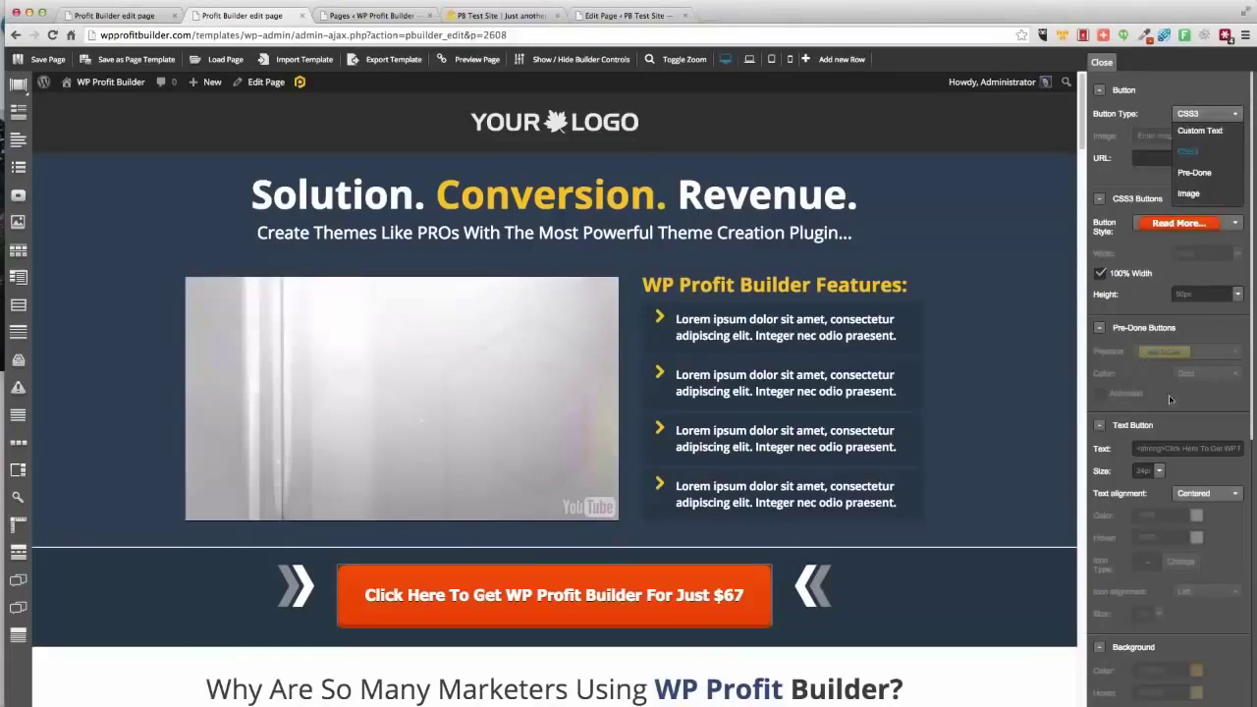
{"action": "left_click", "coordinate": [1167, 346]}
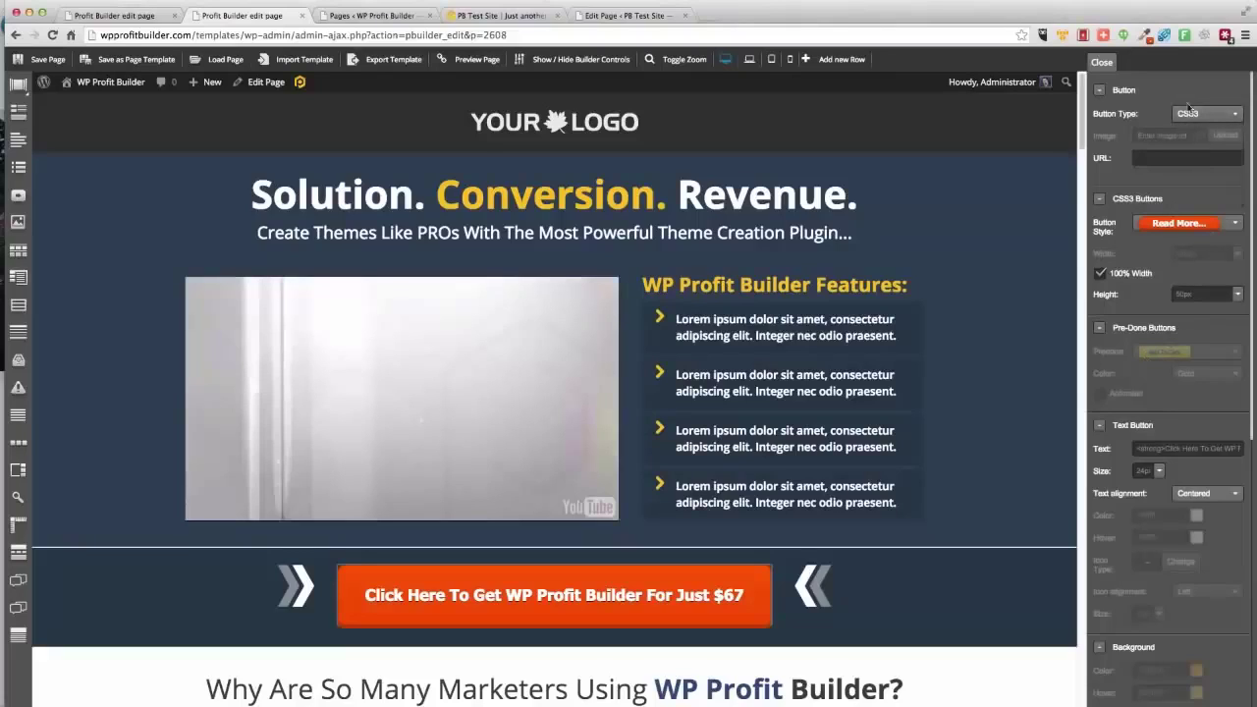
{"action": "left_click", "coordinate": [1189, 111]}
{"action": "left_click", "coordinate": [1194, 176]}
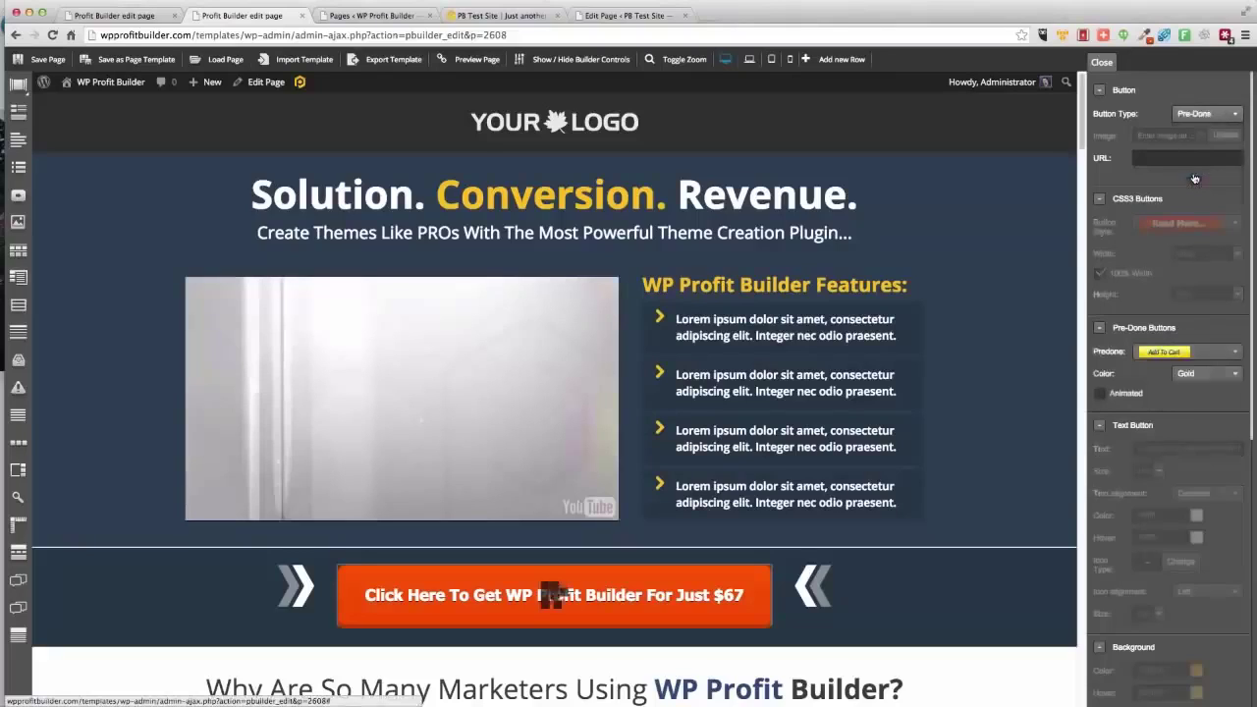
{"action": "left_click", "coordinate": [1162, 354]}
{"action": "left_click", "coordinate": [1211, 381]}
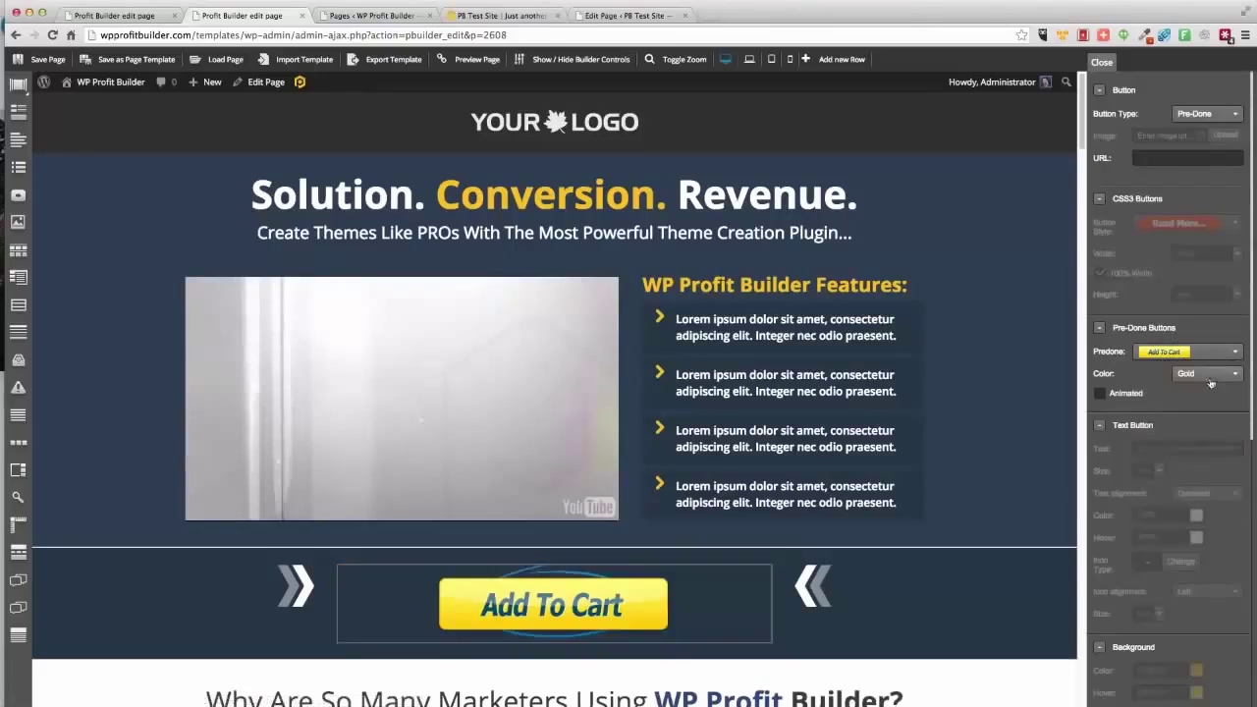
{"action": "left_click", "coordinate": [1210, 379]}
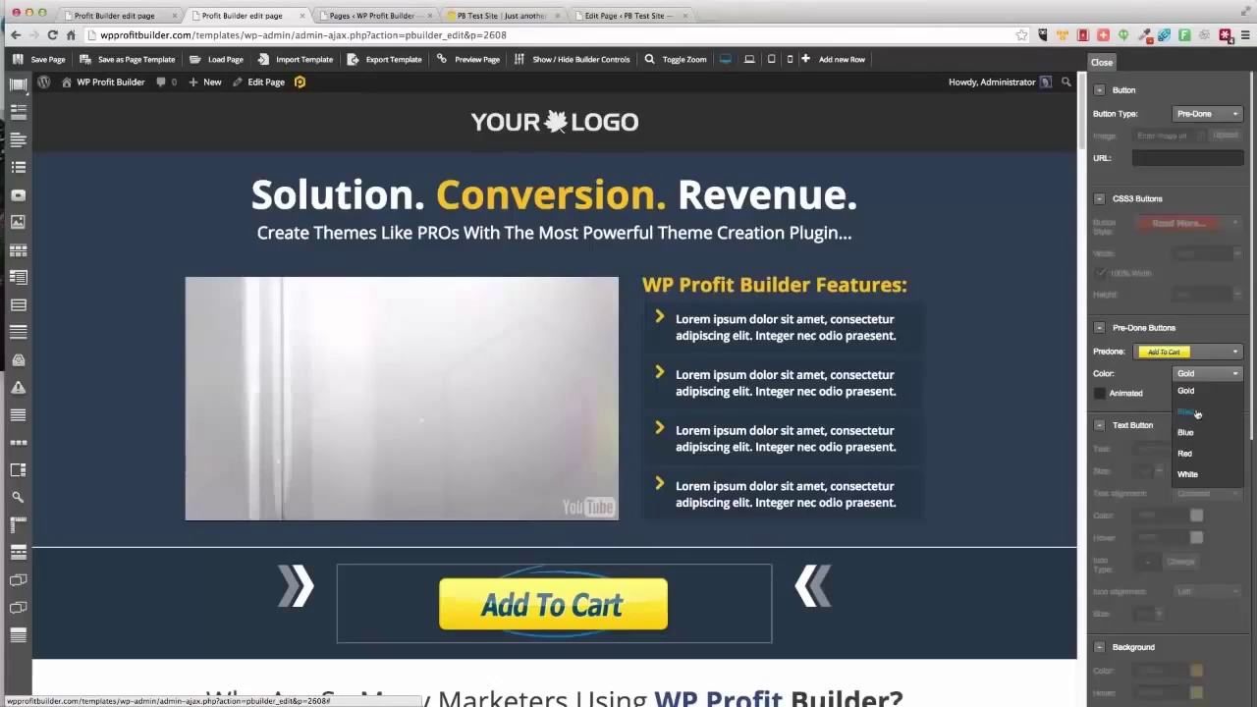
{"action": "left_click", "coordinate": [1186, 453]}
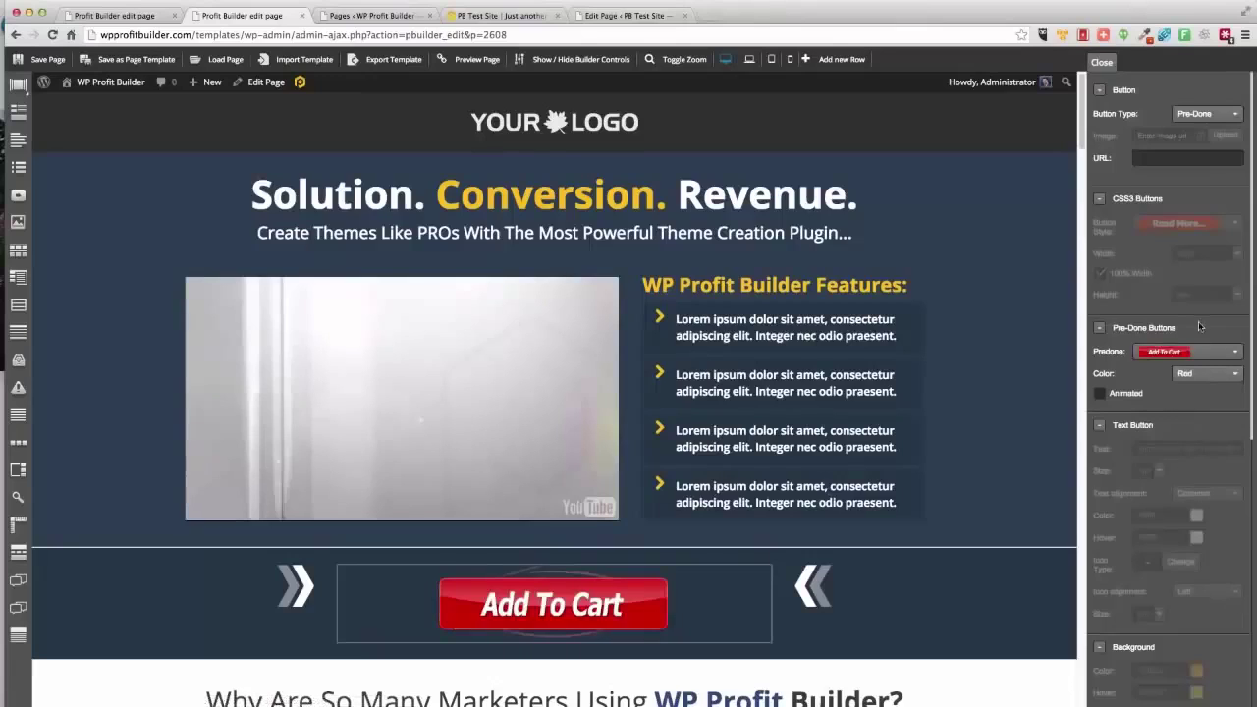
Step: Toggle the button animation on and back off, then set Button Type to Custom Text
{"action": "left_click", "coordinate": [1101, 393]}
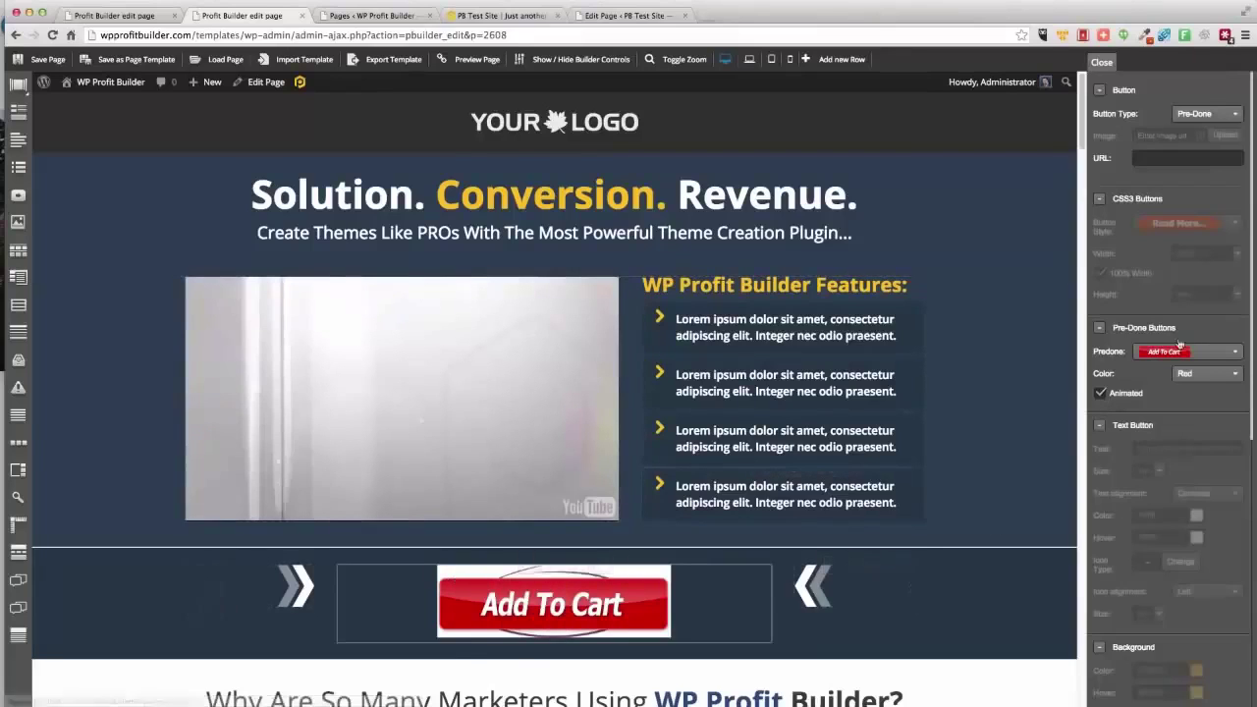
{"action": "left_click", "coordinate": [1101, 392]}
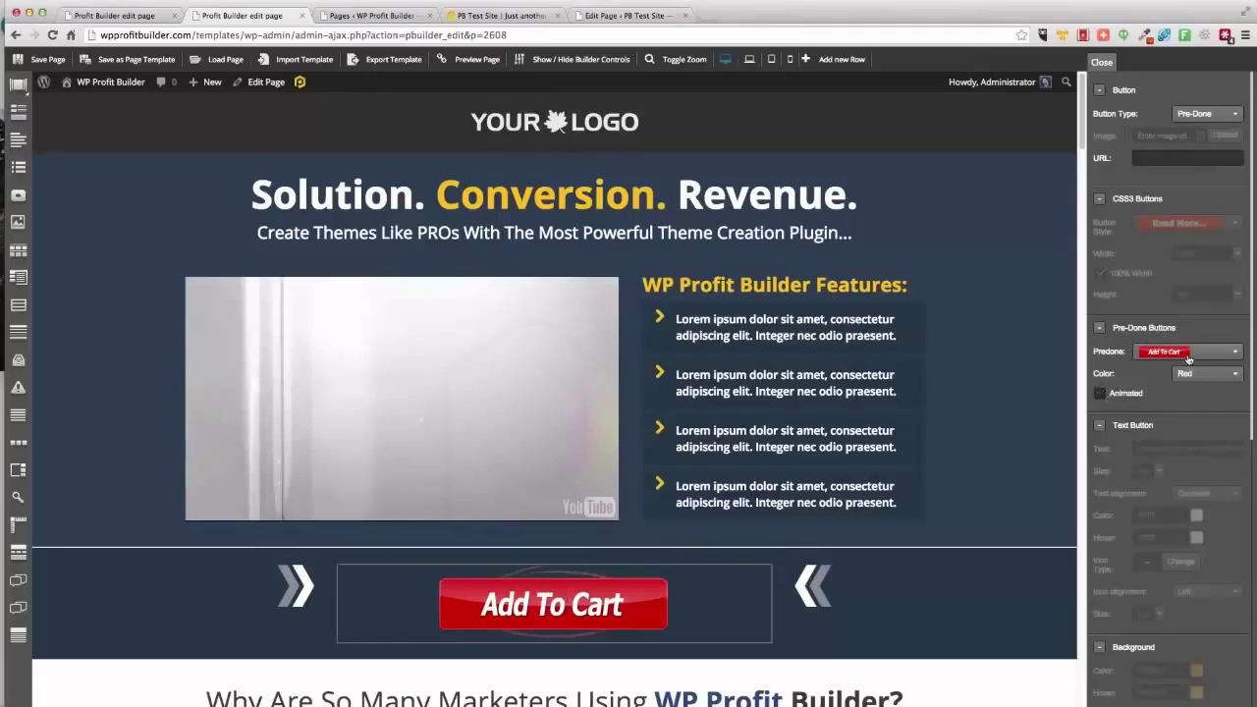
{"action": "left_click", "coordinate": [1184, 116]}
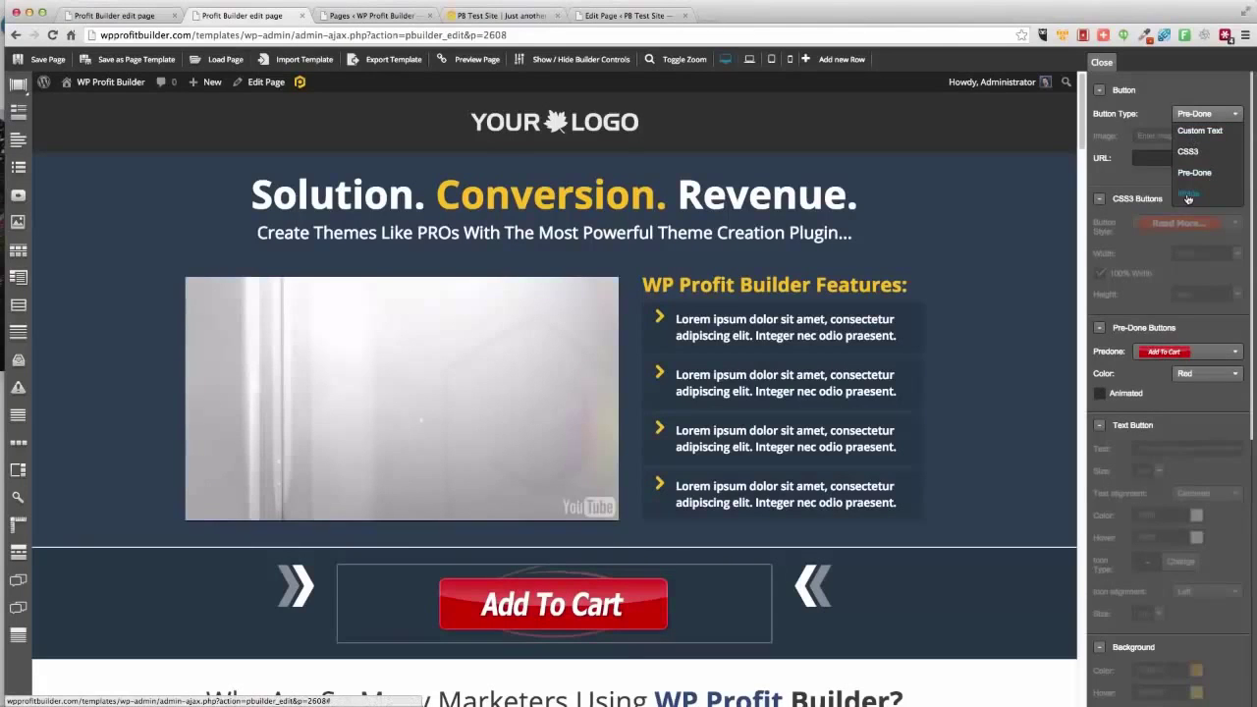
{"action": "left_click", "coordinate": [1199, 131]}
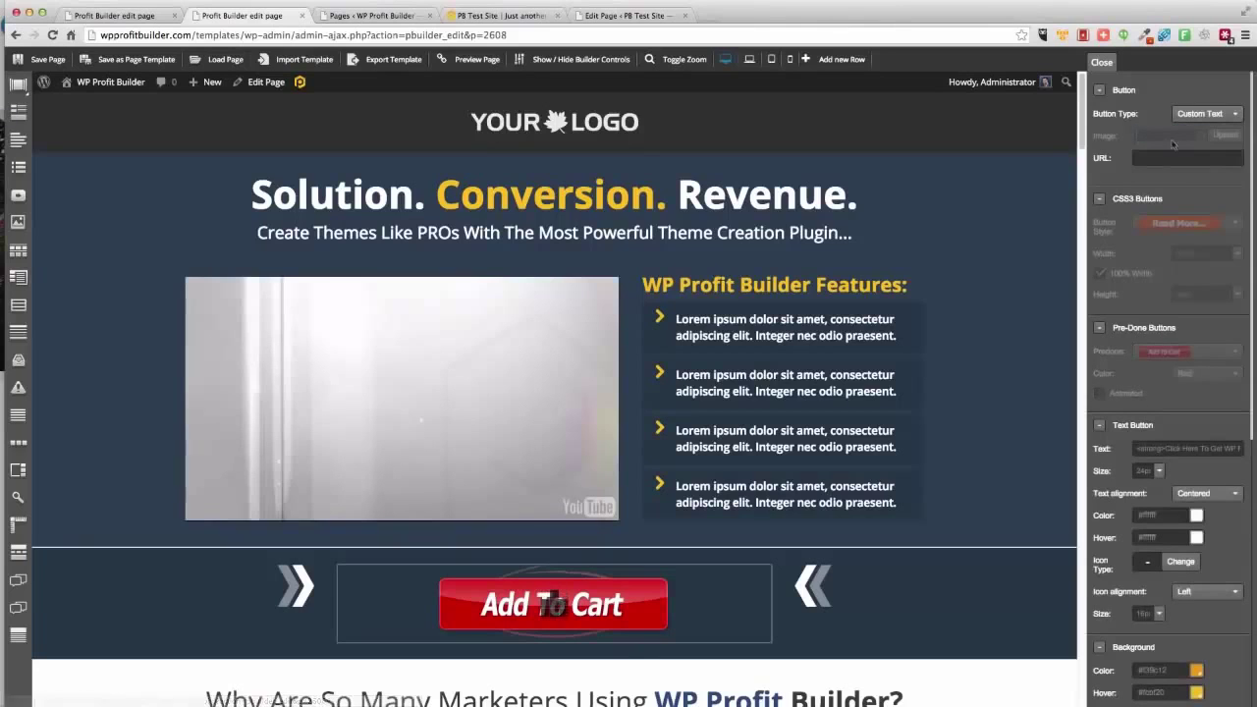
Step: Move the WP Profit heading below the themes grid, duplicate the orange button row, then delete the duplicate
{"action": "scroll", "coordinate": [946, 515], "scroll_direction": "down", "scroll_amount": 8}
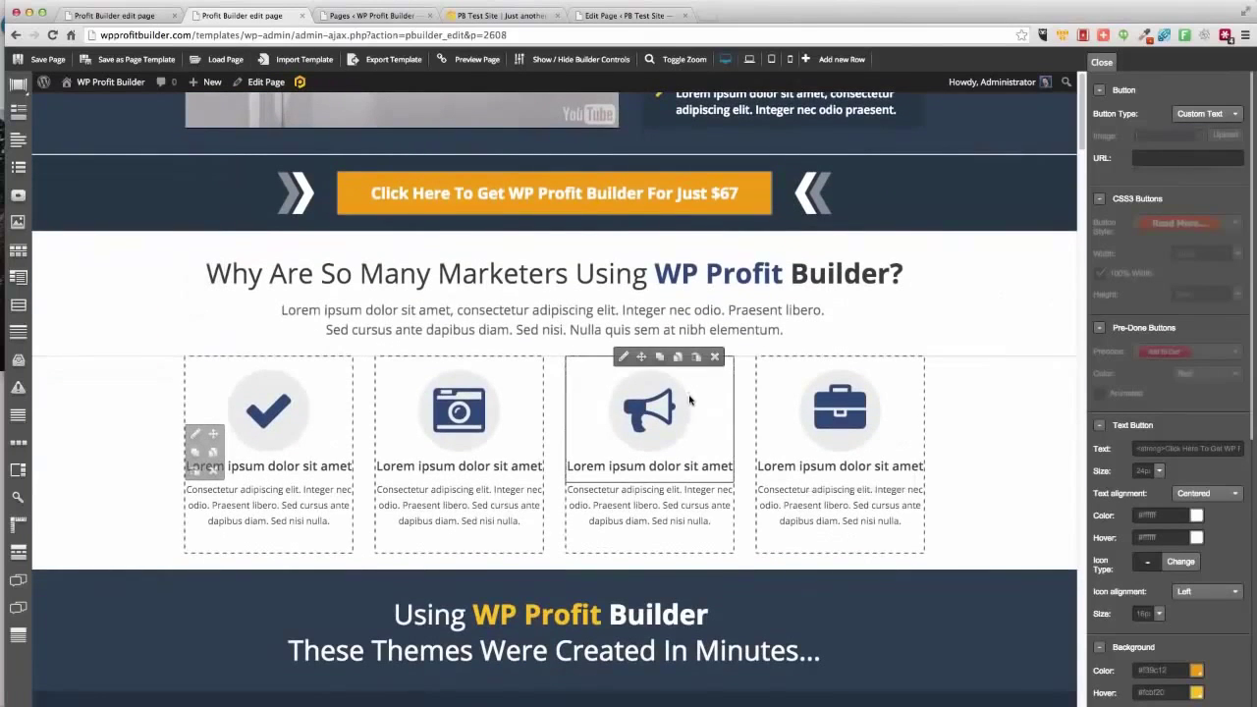
{"action": "scroll", "coordinate": [691, 400], "scroll_direction": "down", "scroll_amount": 8}
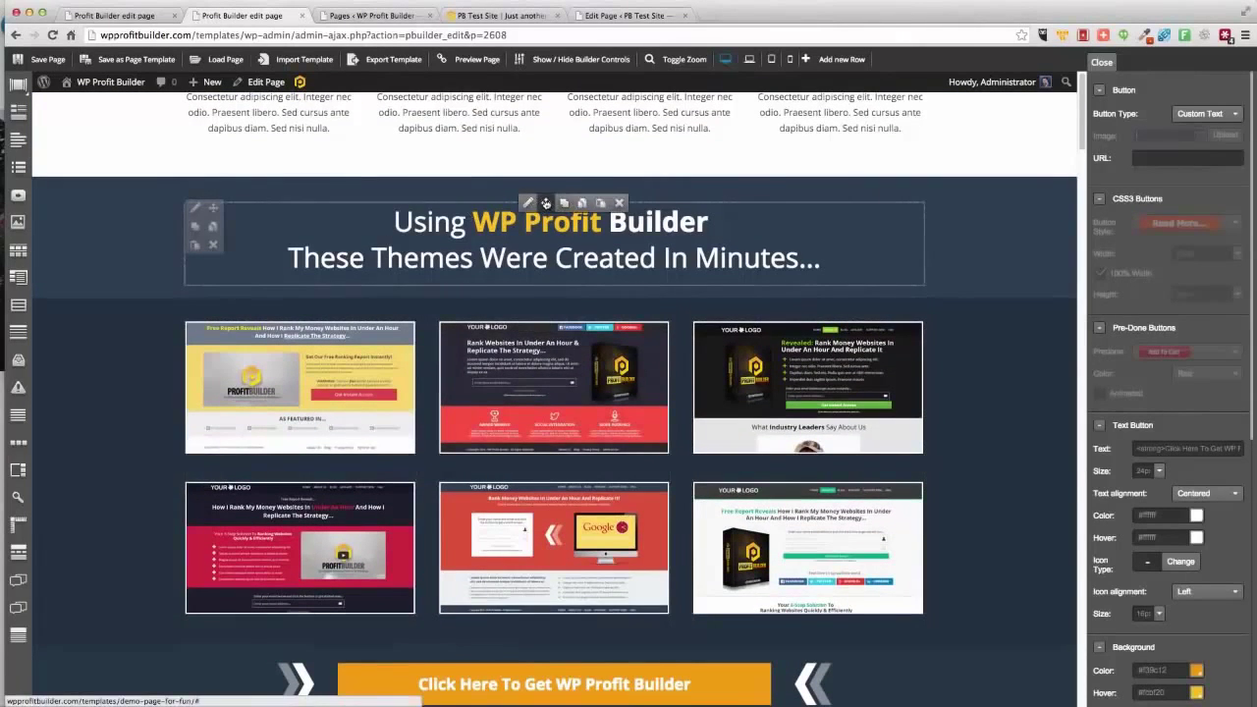
{"action": "left_click_drag", "start_coordinate": [555, 203], "coordinate": [525, 681]}
{"action": "scroll", "coordinate": [401, 441], "scroll_direction": "down", "scroll_amount": 6}
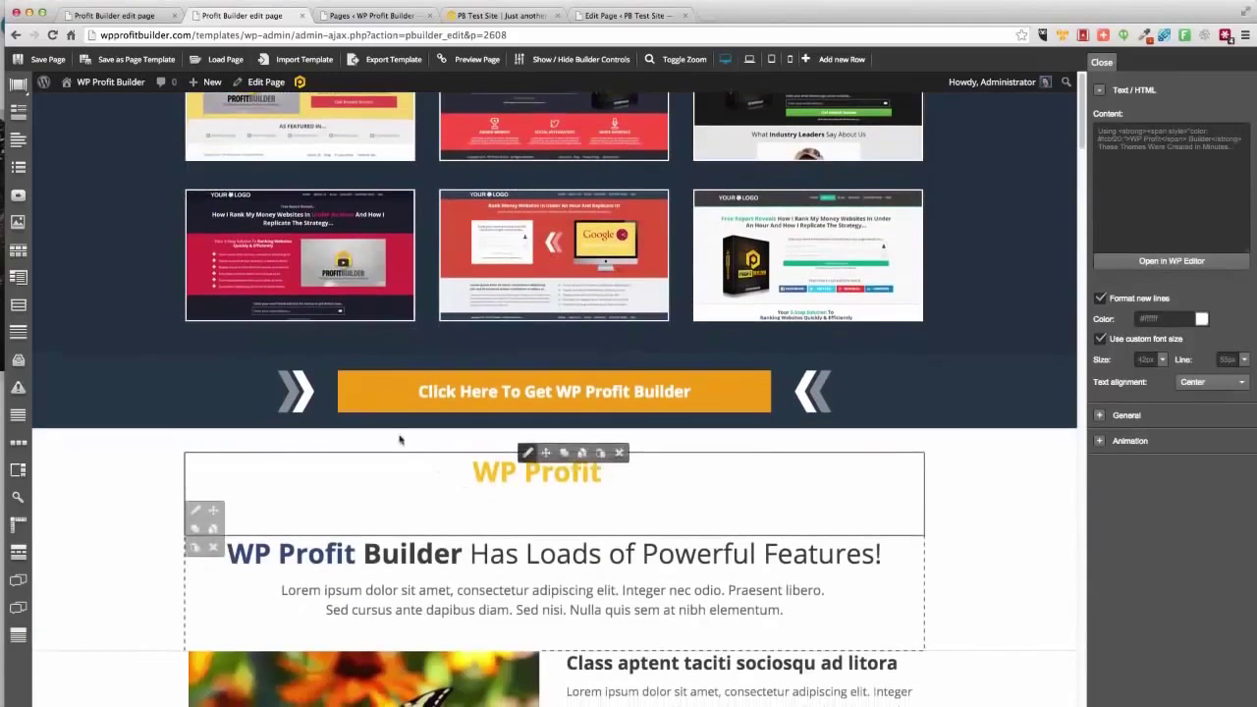
{"action": "left_click", "coordinate": [196, 380]}
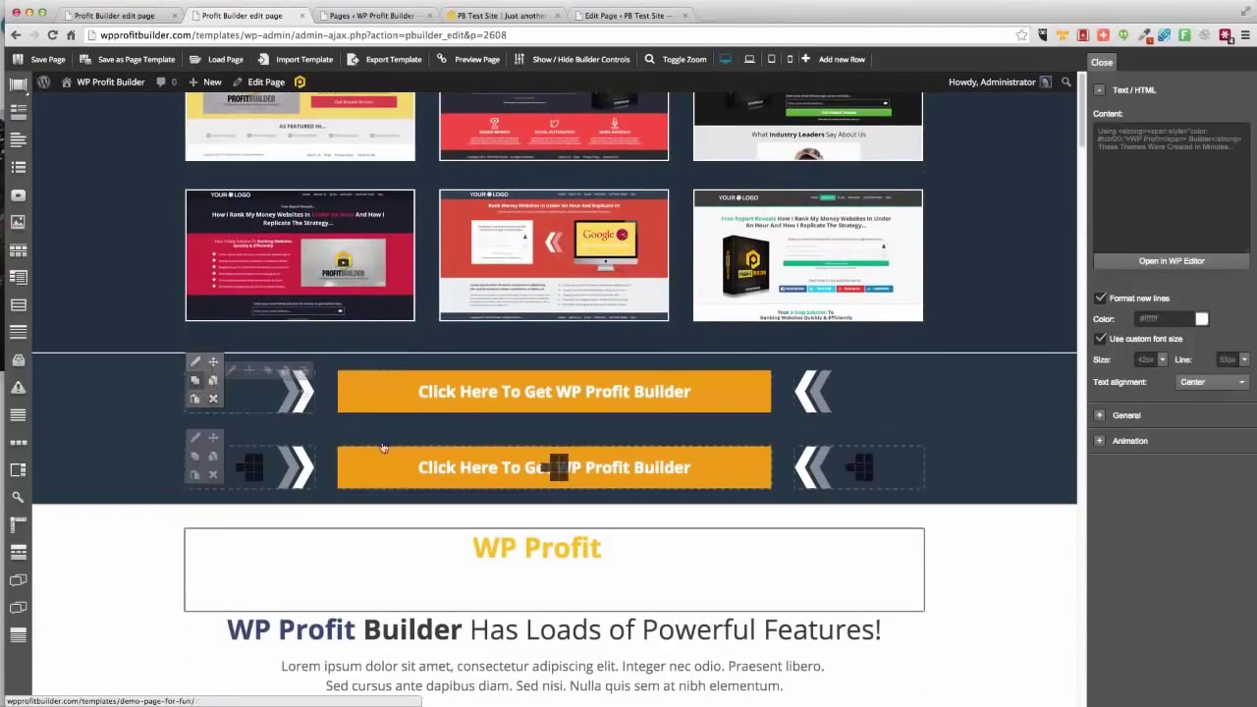
{"action": "left_click", "coordinate": [213, 475]}
{"action": "left_click", "coordinate": [741, 237]}
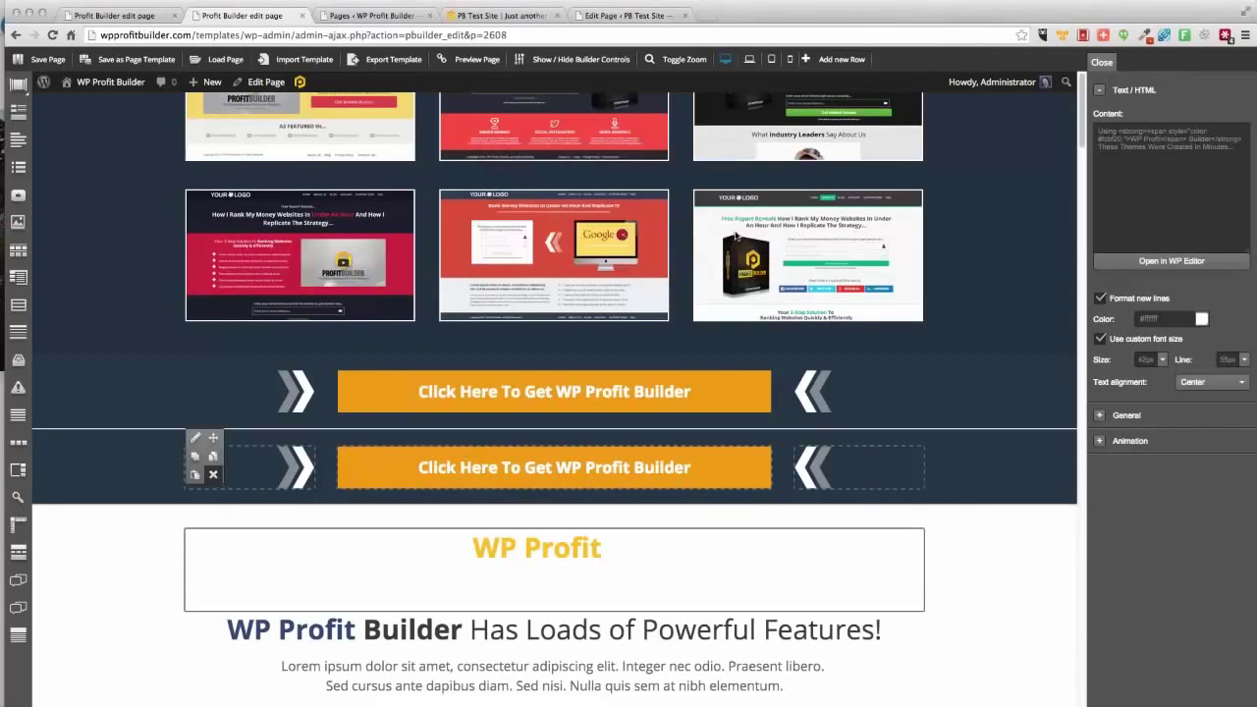
{"action": "left_click", "coordinate": [739, 239]}
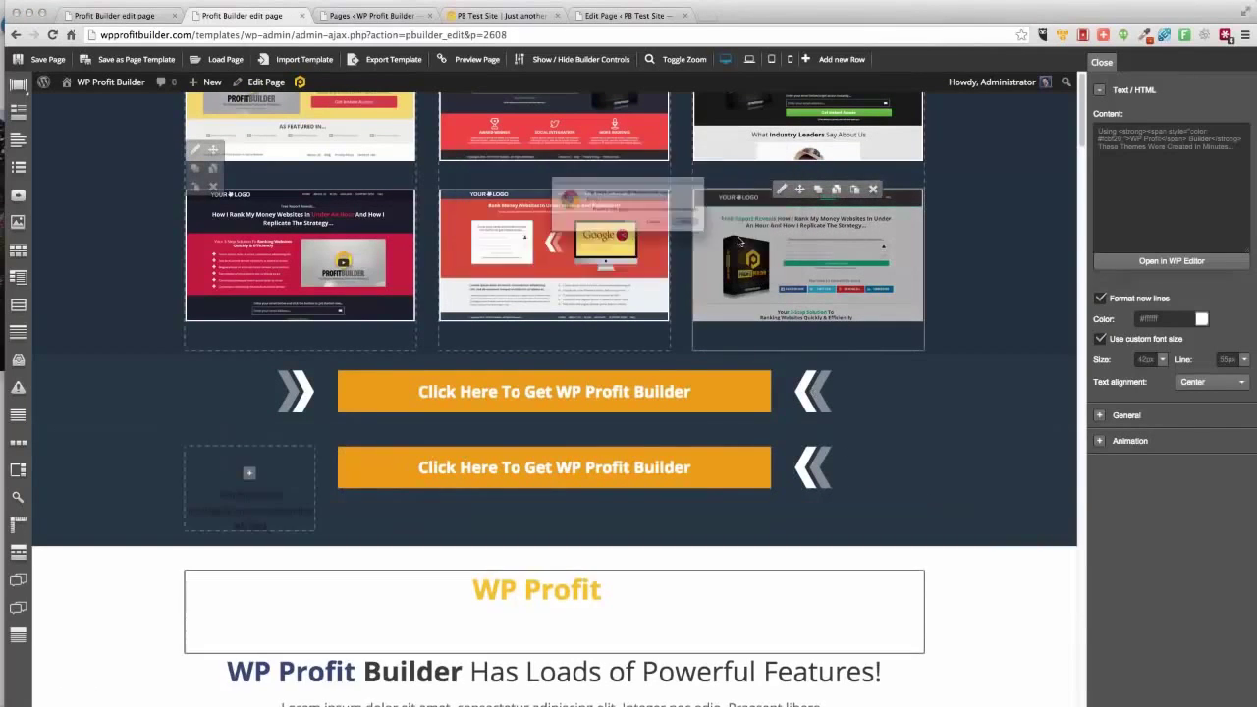
{"action": "left_click", "coordinate": [738, 239]}
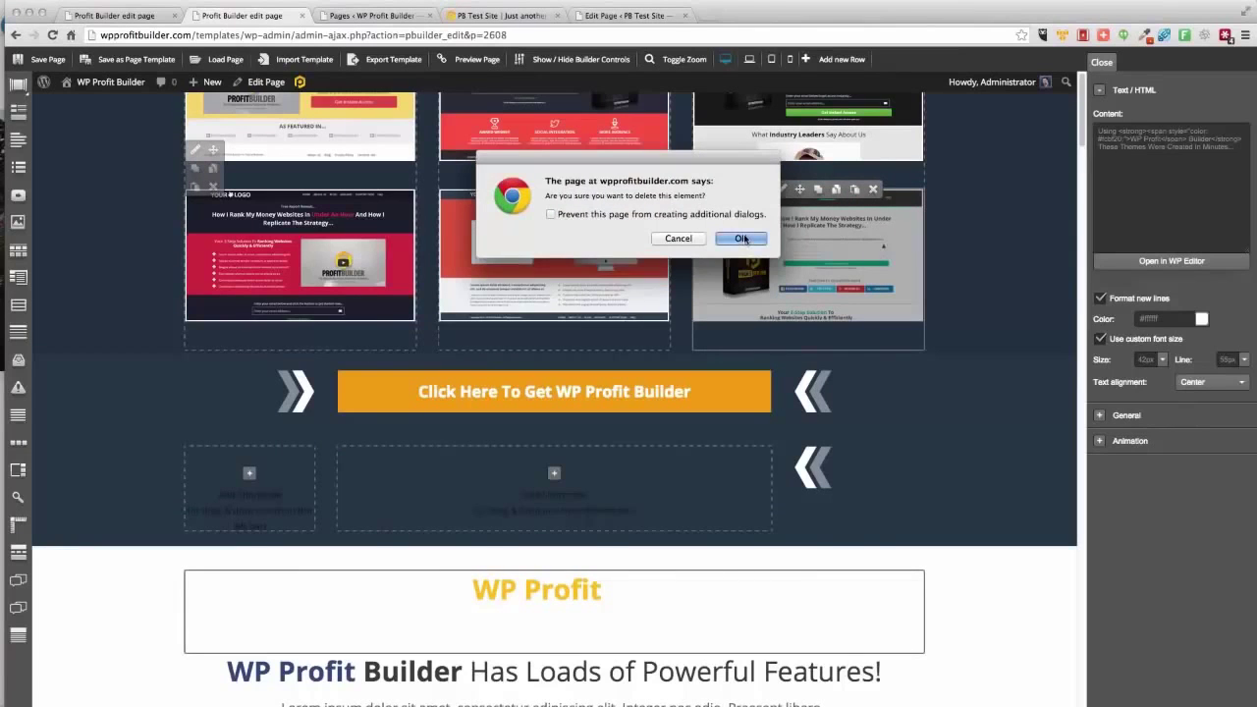
{"action": "left_click", "coordinate": [741, 238]}
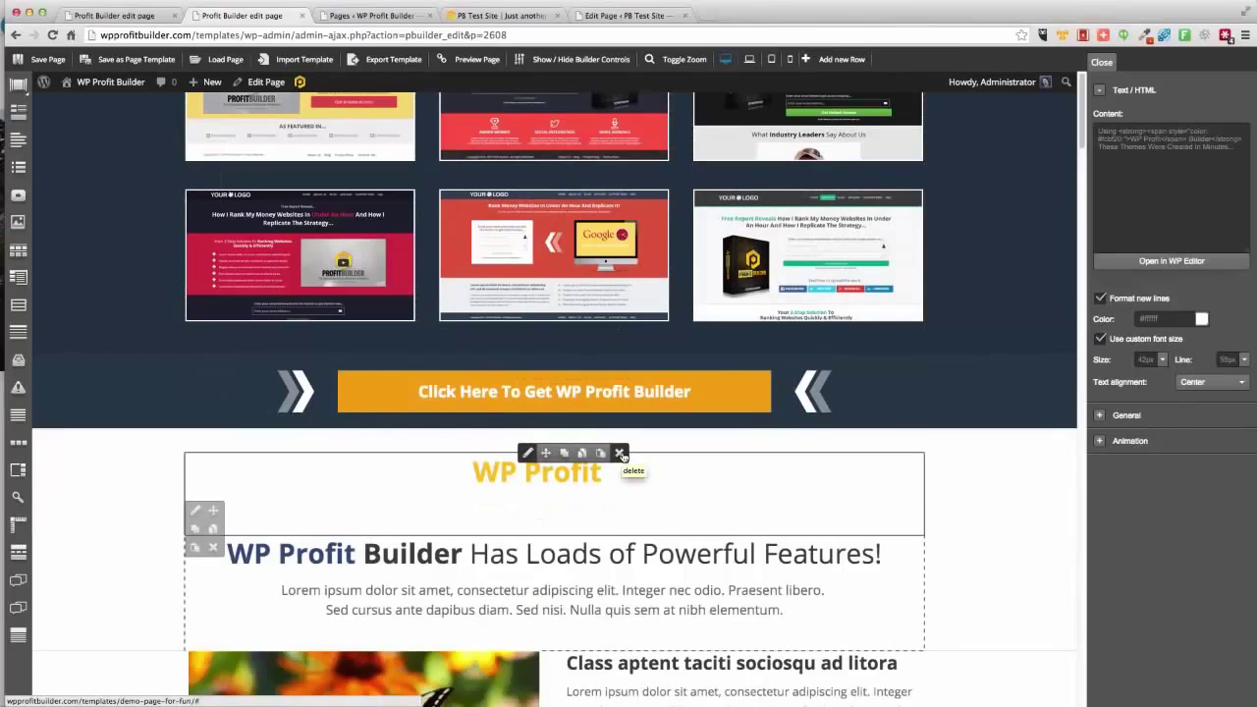
Step: Delete the moved WP Profit heading, the Has Loads of Powerful Features heading and its intro paragraph
{"action": "left_click", "coordinate": [212, 547]}
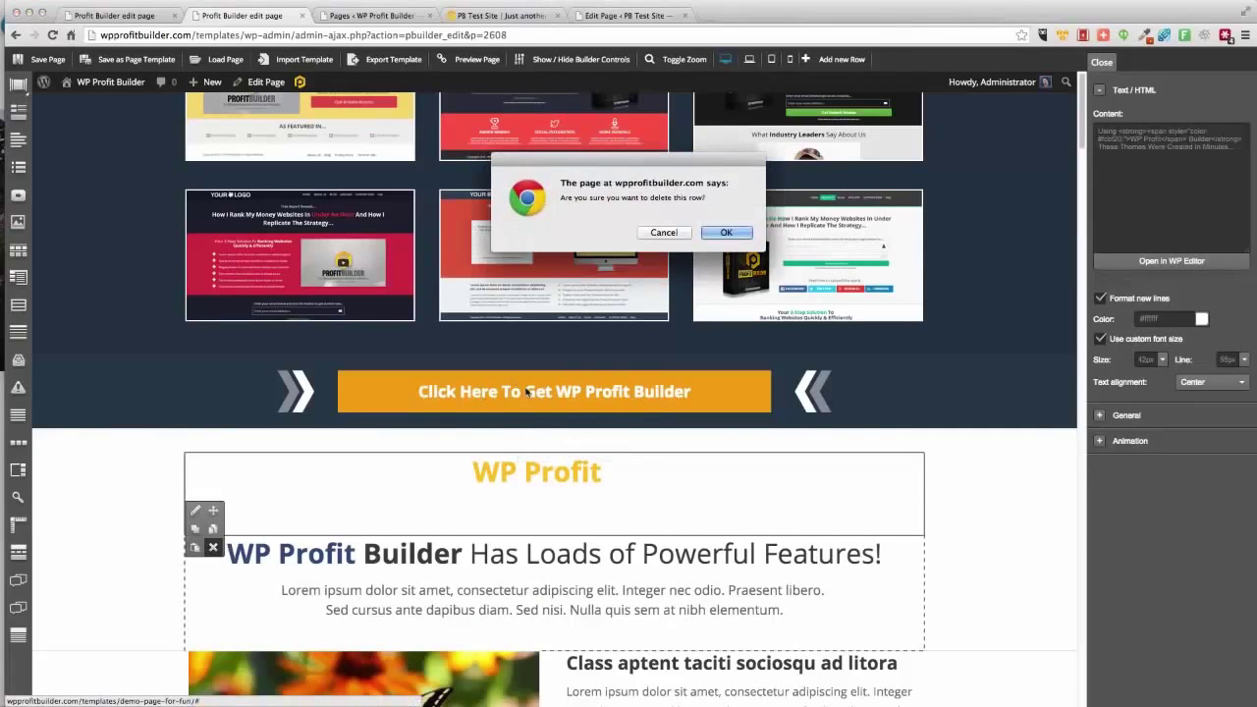
{"action": "left_click", "coordinate": [740, 238]}
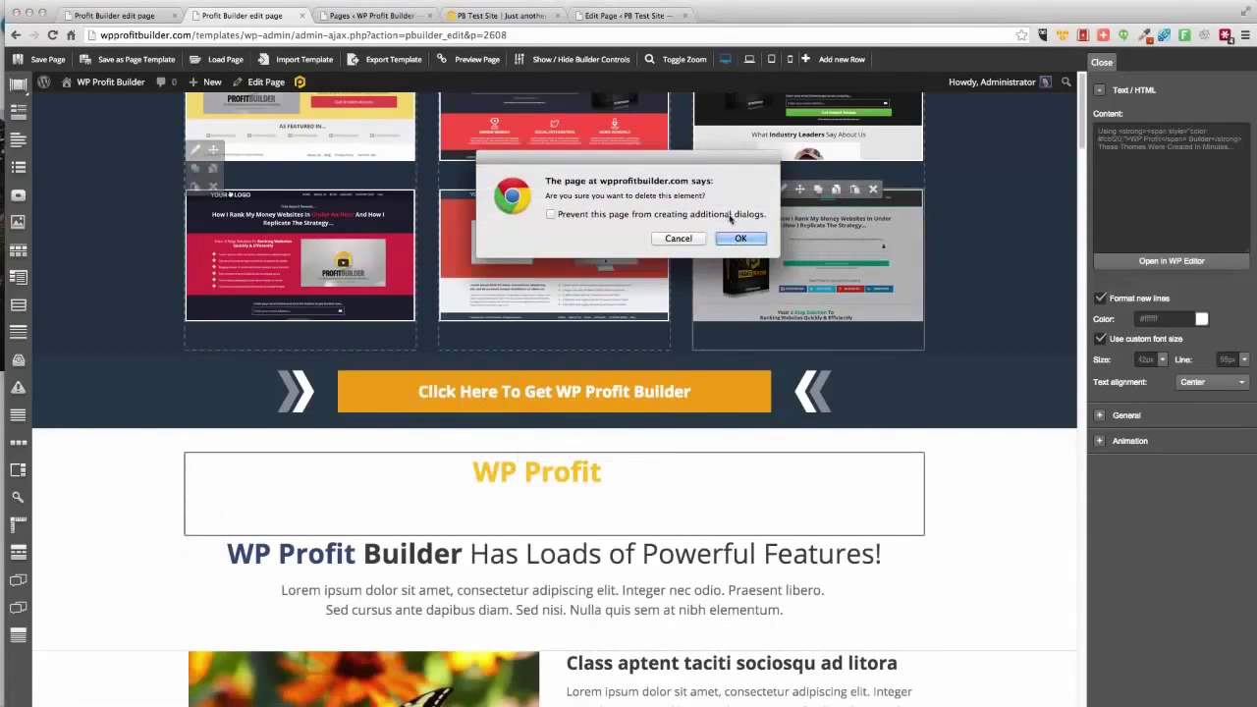
{"action": "left_click", "coordinate": [740, 238]}
{"action": "left_click", "coordinate": [741, 240]}
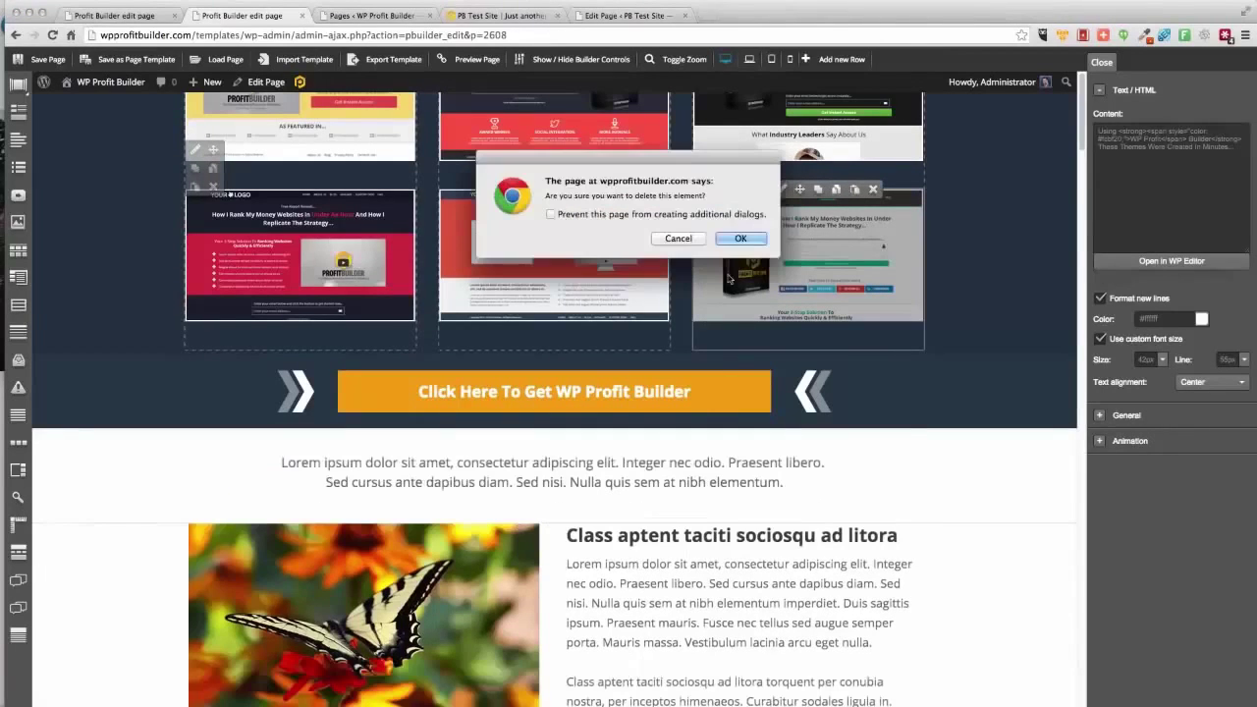
{"action": "left_click", "coordinate": [738, 238]}
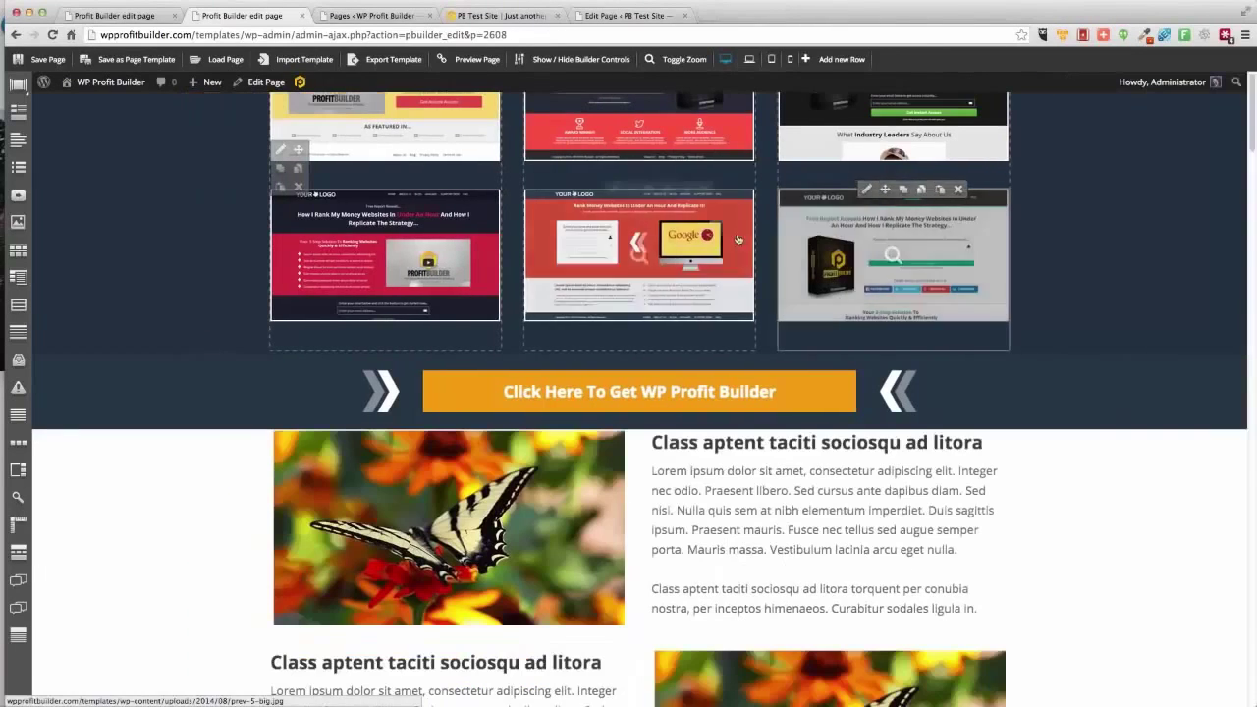
{"action": "scroll", "coordinate": [673, 254], "scroll_direction": "up", "scroll_amount": 10}
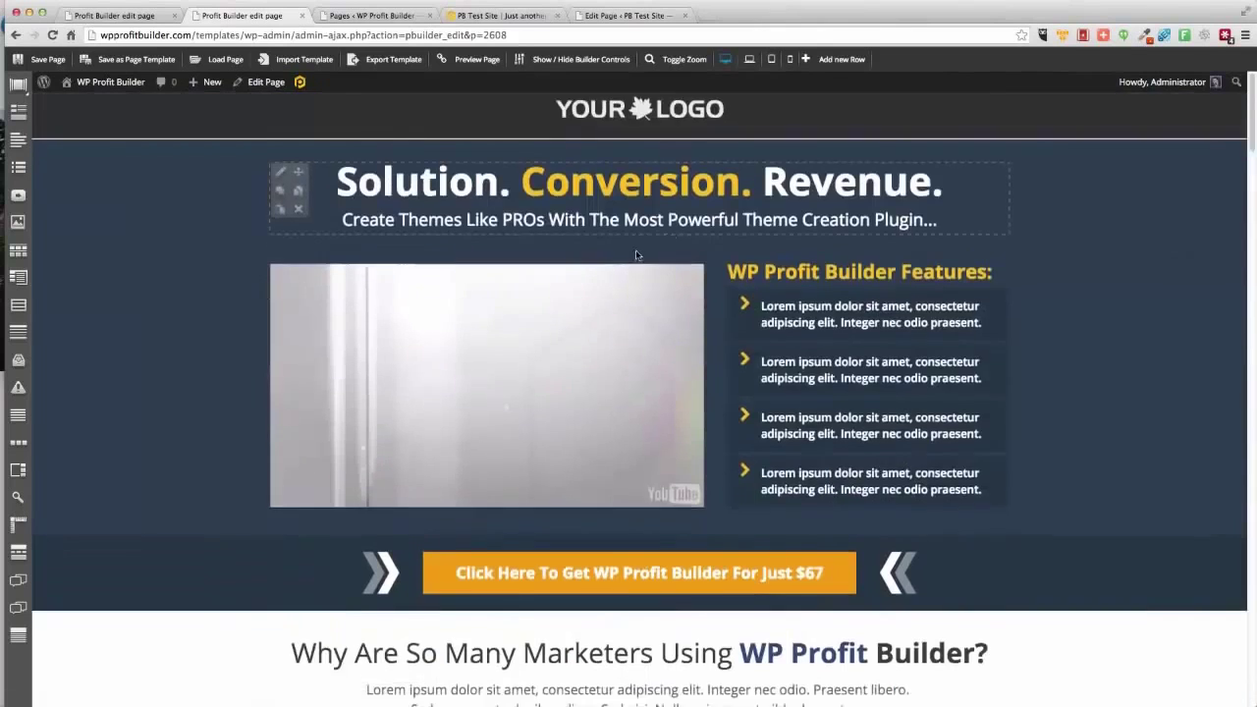
Step: Delete the four lorem-ipsum feature bullets beside the video, keeping only the Features heading
{"action": "scroll", "coordinate": [635, 249], "scroll_direction": "down", "scroll_amount": 10}
{"action": "scroll", "coordinate": [636, 255], "scroll_direction": "up", "scroll_amount": 3}
{"action": "scroll", "coordinate": [637, 256], "scroll_direction": "up", "scroll_amount": 10}
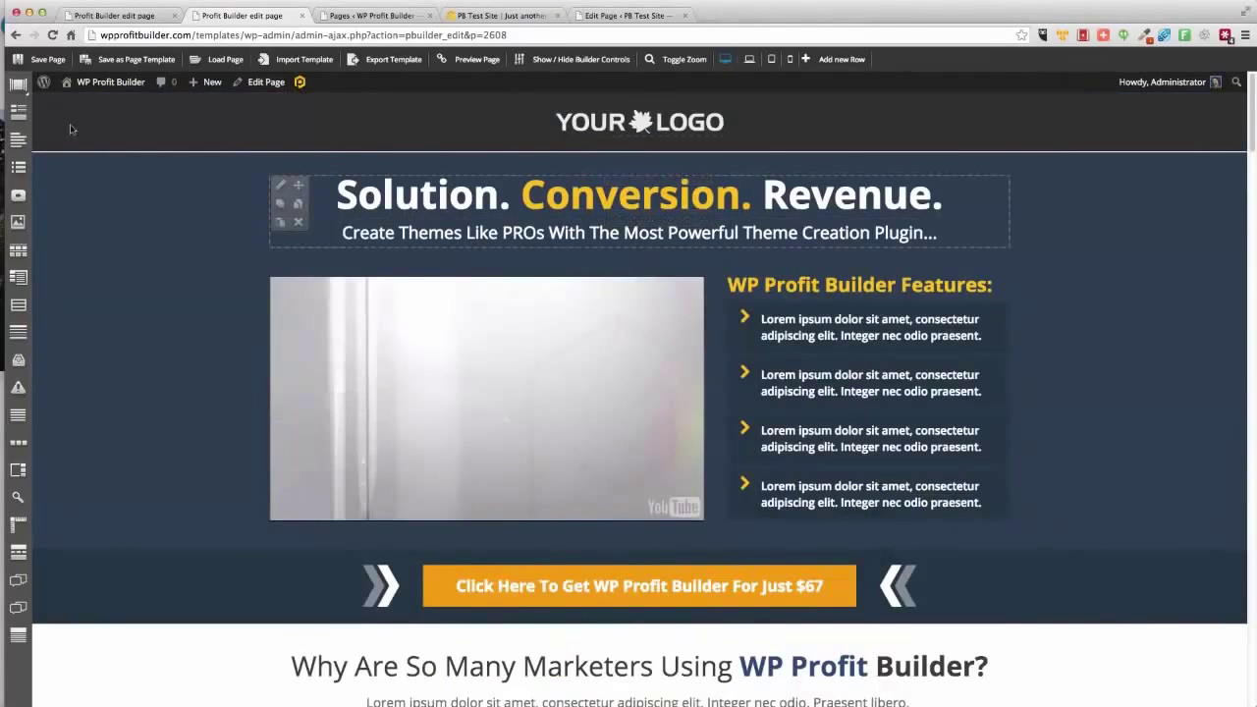
{"action": "left_click", "coordinate": [932, 301]}
{"action": "left_click", "coordinate": [747, 233]}
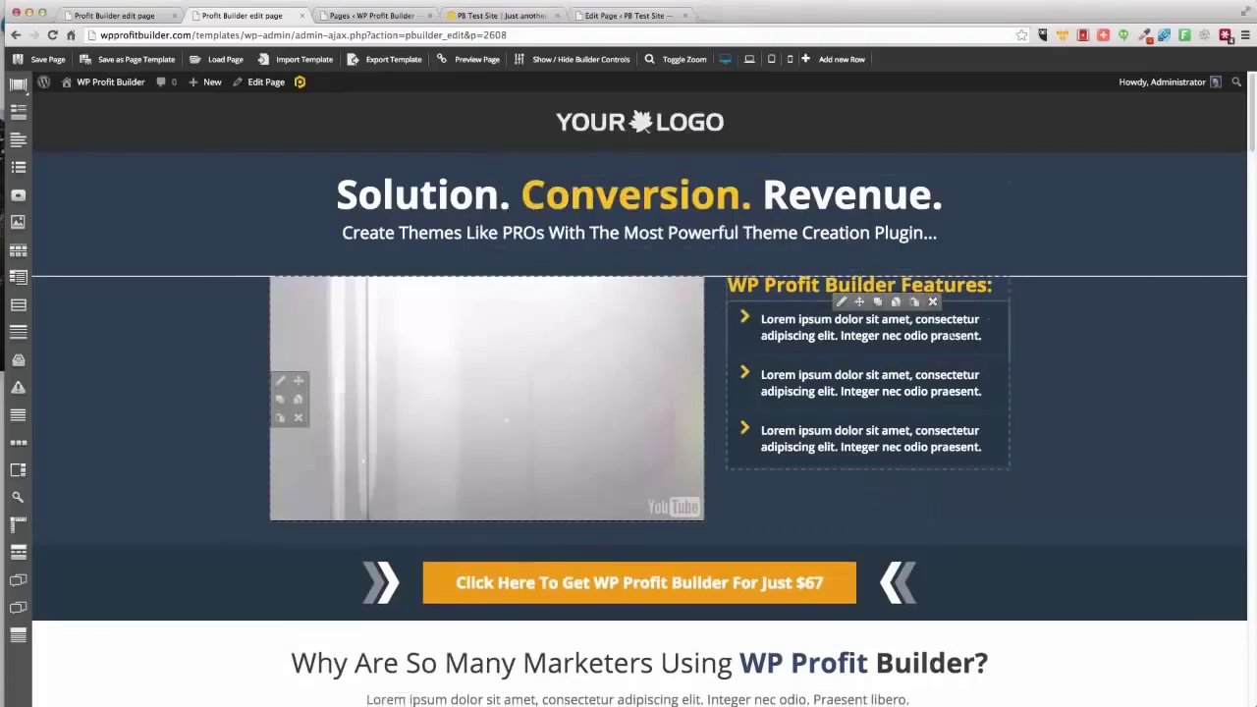
{"action": "left_click", "coordinate": [933, 301]}
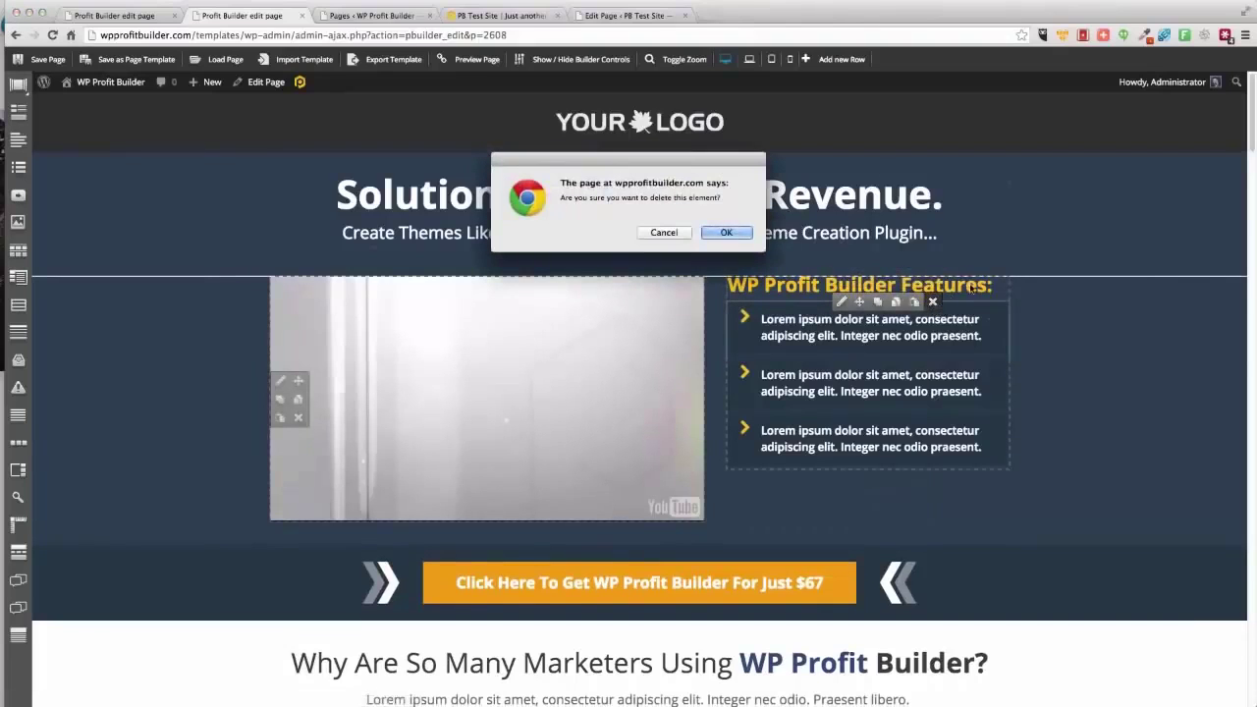
{"action": "left_click", "coordinate": [727, 233]}
{"action": "left_click", "coordinate": [933, 301]}
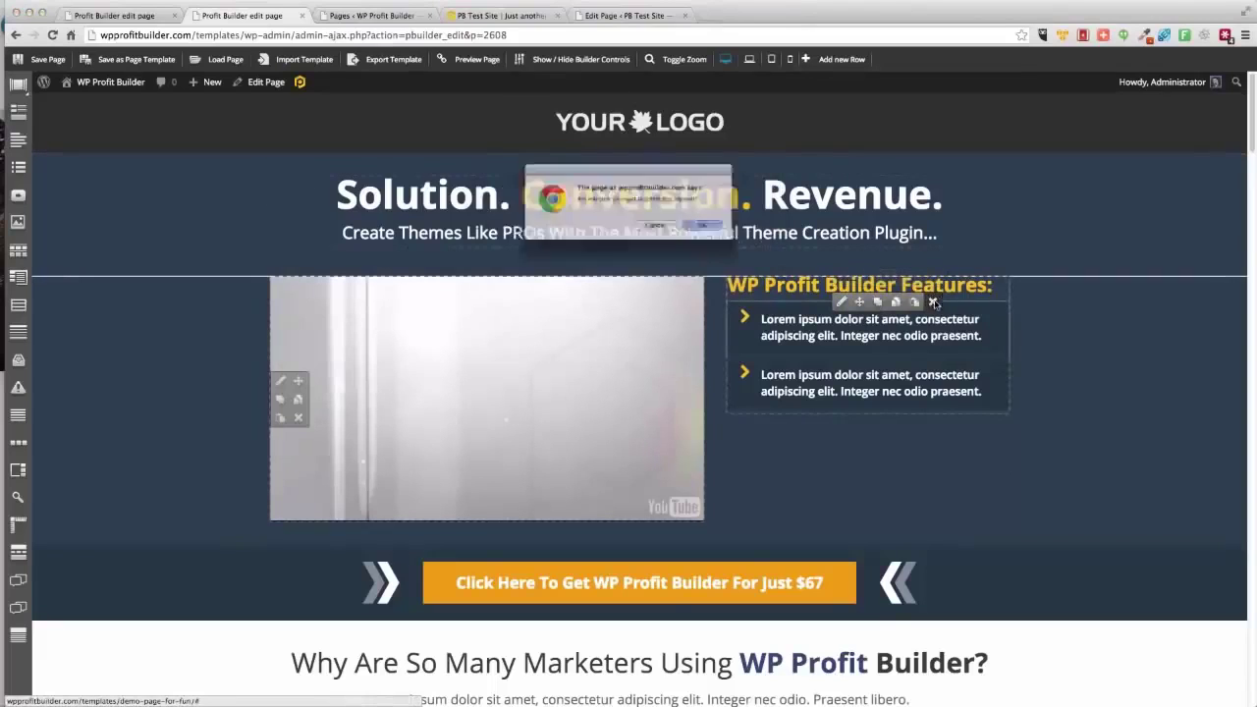
{"action": "left_click", "coordinate": [727, 233]}
{"action": "left_click", "coordinate": [933, 302]}
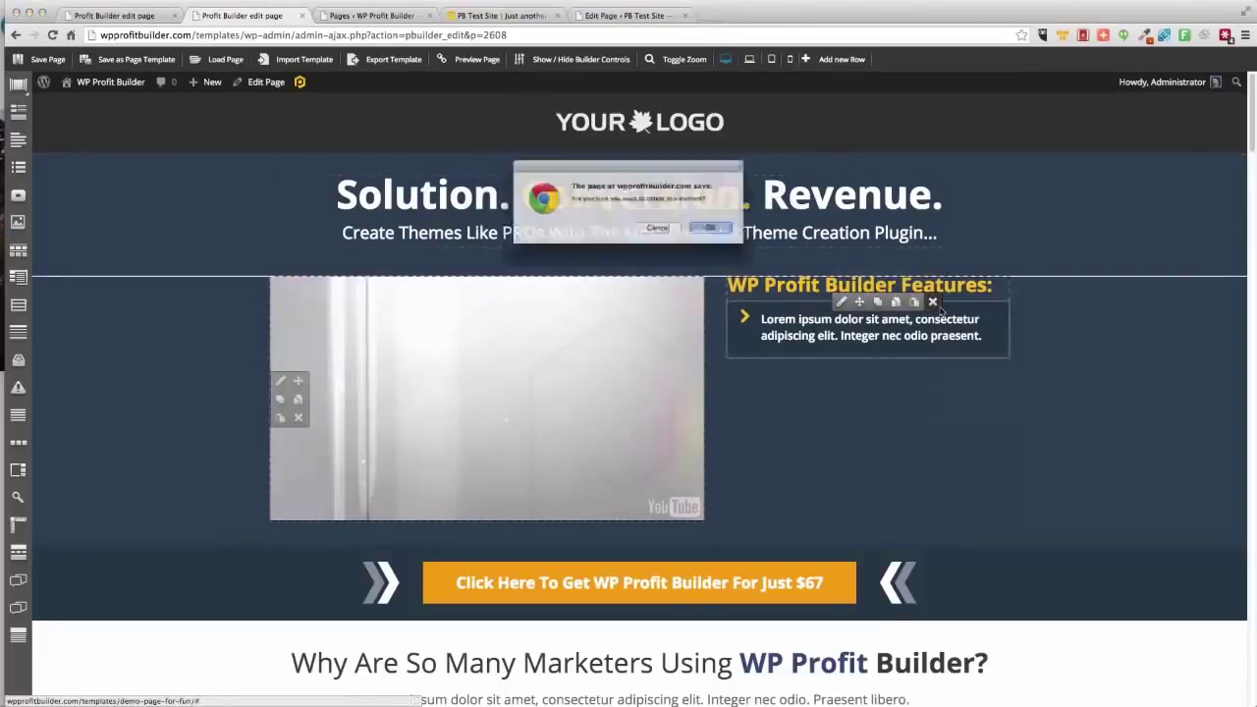
{"action": "left_click", "coordinate": [726, 233]}
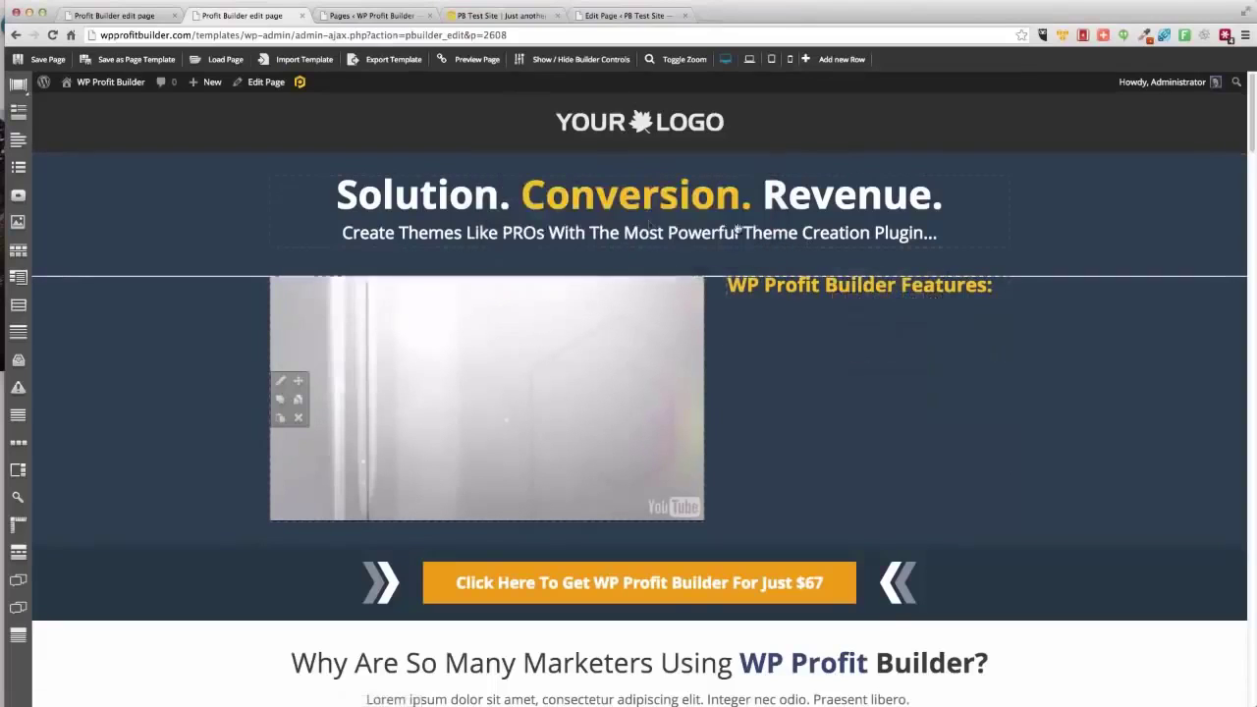
{"action": "left_click", "coordinate": [17, 87]}
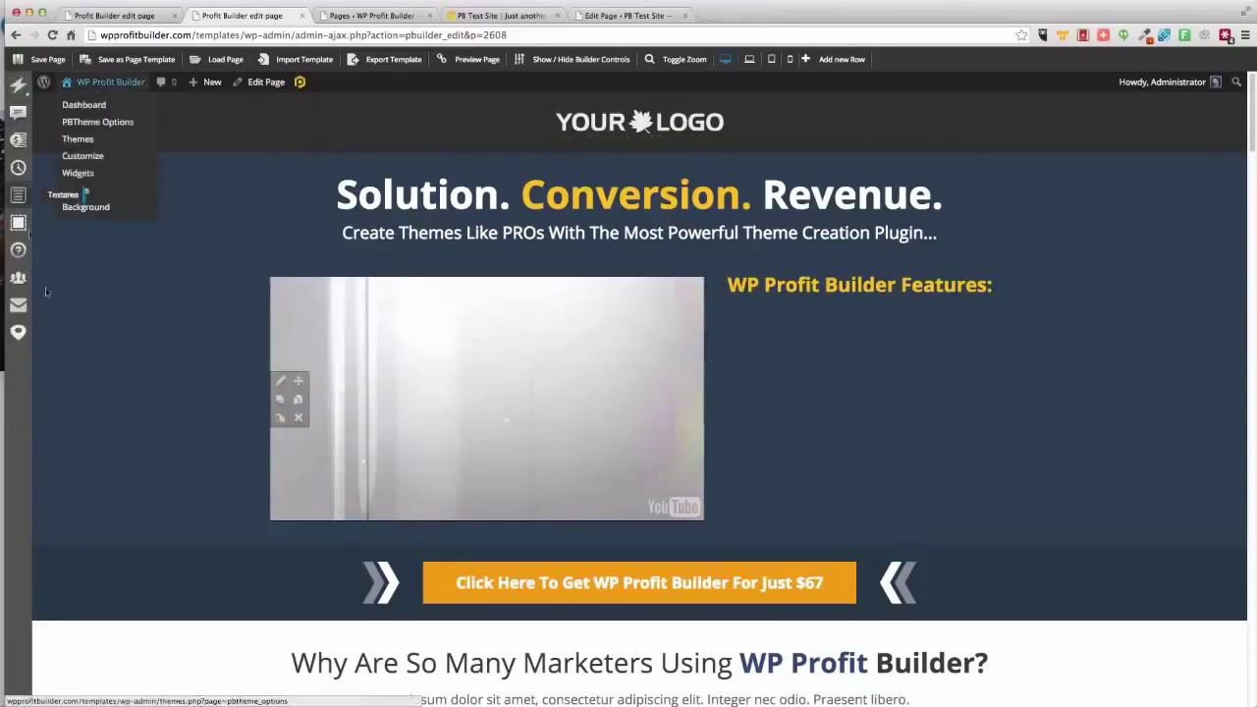
Step: Add an opt-in form with name, email and Get Instant Access button under the features heading, then open Load Page
{"action": "left_click_drag", "start_coordinate": [18, 308], "coordinate": [781, 326]}
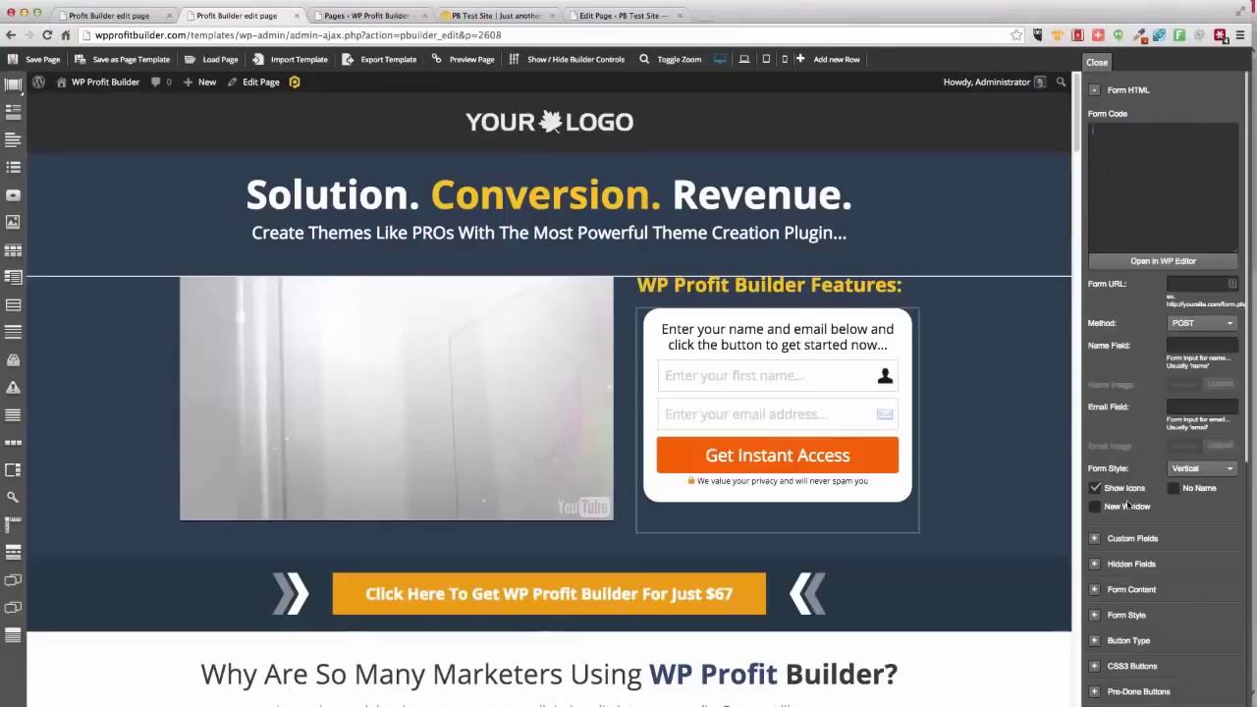
{"action": "mouse_move", "coordinate": [869, 339]}
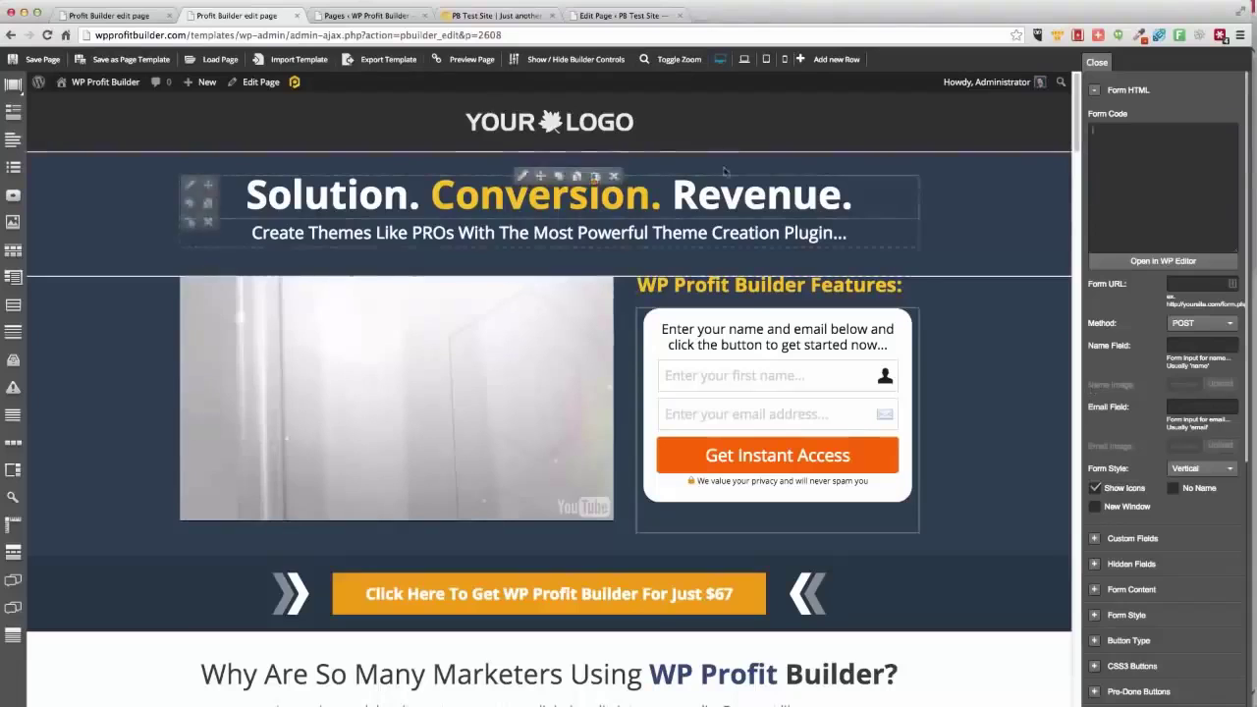
{"action": "left_click", "coordinate": [210, 61]}
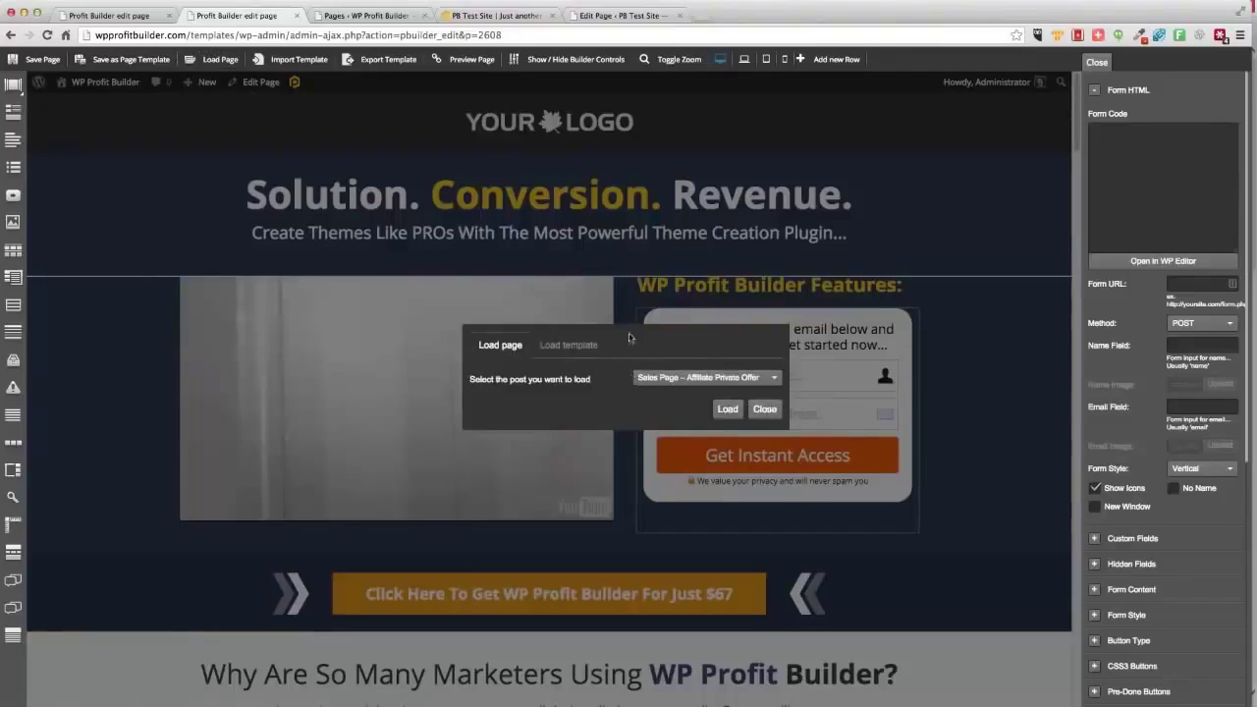
Step: Browse the saved pages list, then select and load the High Converter Lead Page template
{"action": "left_click", "coordinate": [671, 379]}
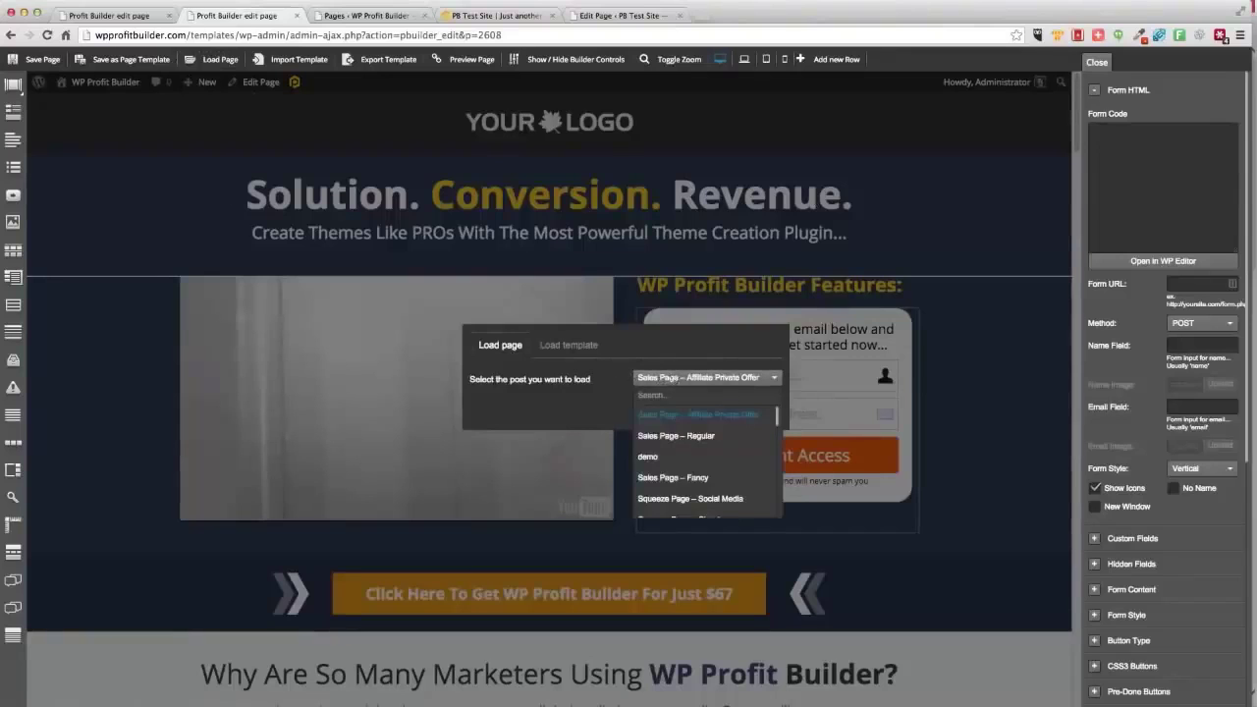
{"action": "scroll", "coordinate": [727, 443], "scroll_direction": "down", "scroll_amount": 10}
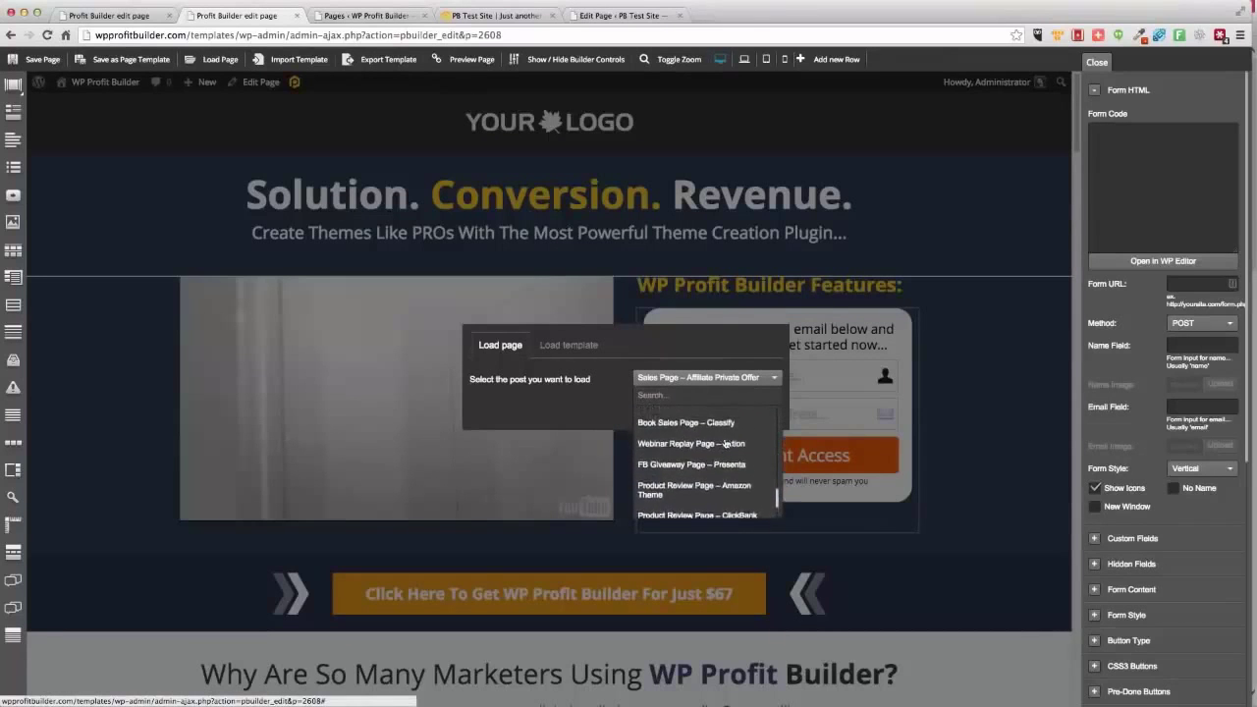
{"action": "left_click", "coordinate": [569, 345]}
{"action": "left_click", "coordinate": [500, 345]}
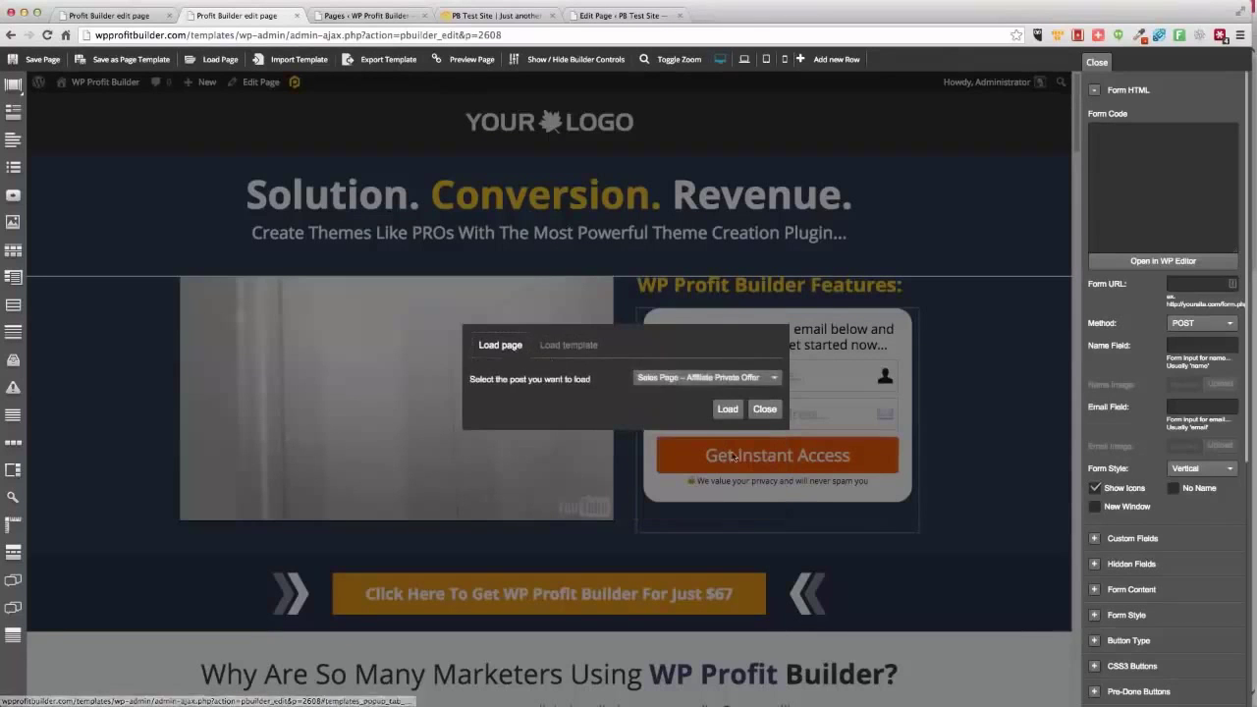
{"action": "left_click", "coordinate": [697, 378]}
{"action": "scroll", "coordinate": [725, 448], "scroll_direction": "down", "scroll_amount": 2}
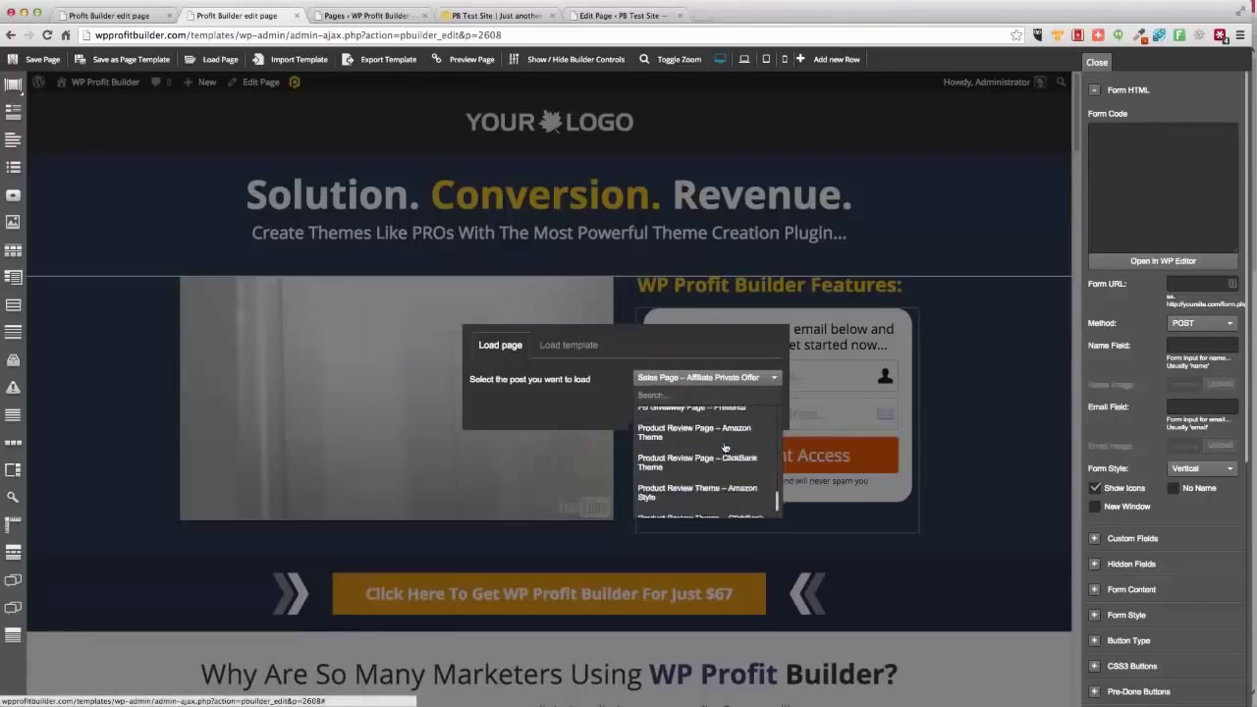
{"action": "scroll", "coordinate": [725, 447], "scroll_direction": "up", "scroll_amount": 5}
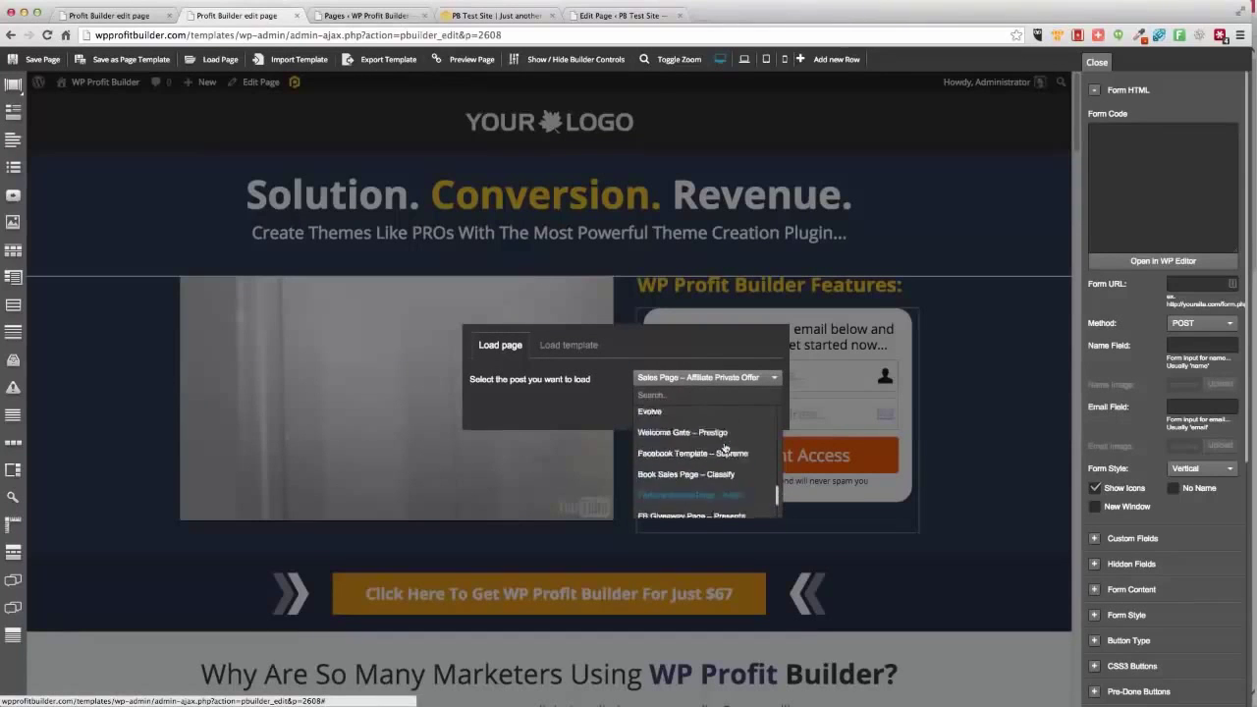
{"action": "scroll", "coordinate": [725, 447], "scroll_direction": "up", "scroll_amount": 2}
{"action": "scroll", "coordinate": [725, 448], "scroll_direction": "up", "scroll_amount": 8}
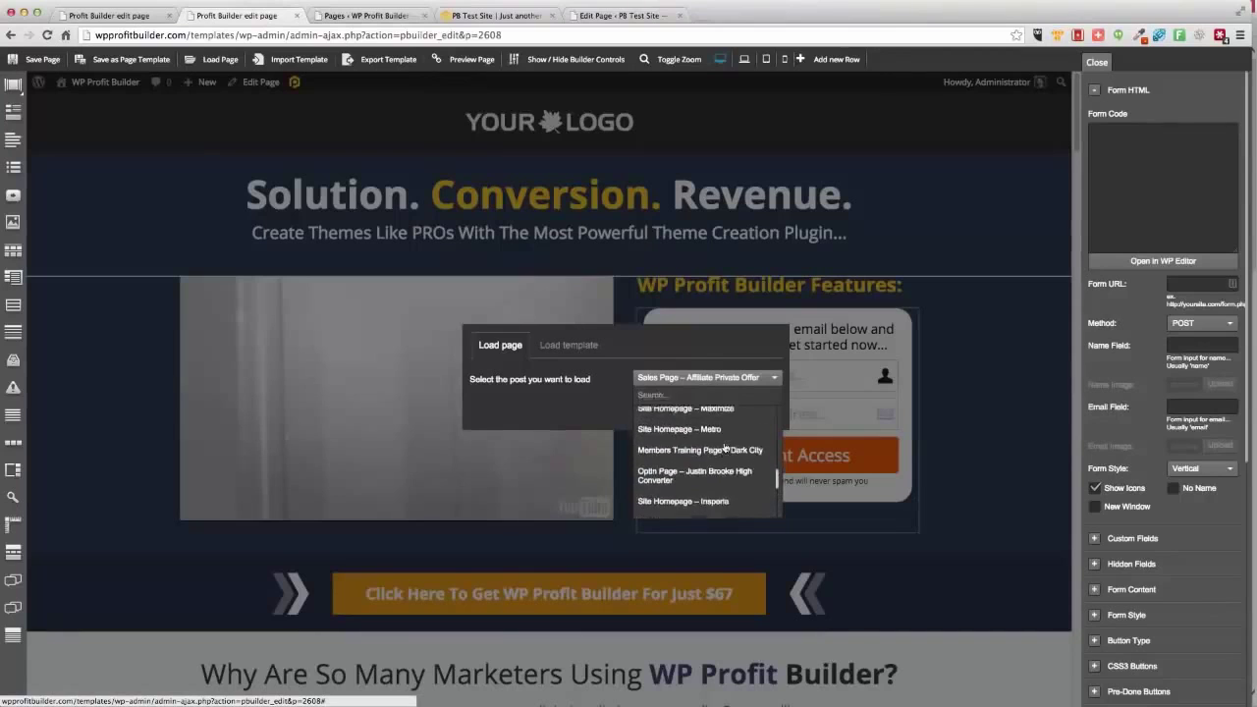
{"action": "scroll", "coordinate": [725, 448], "scroll_direction": "up", "scroll_amount": 3}
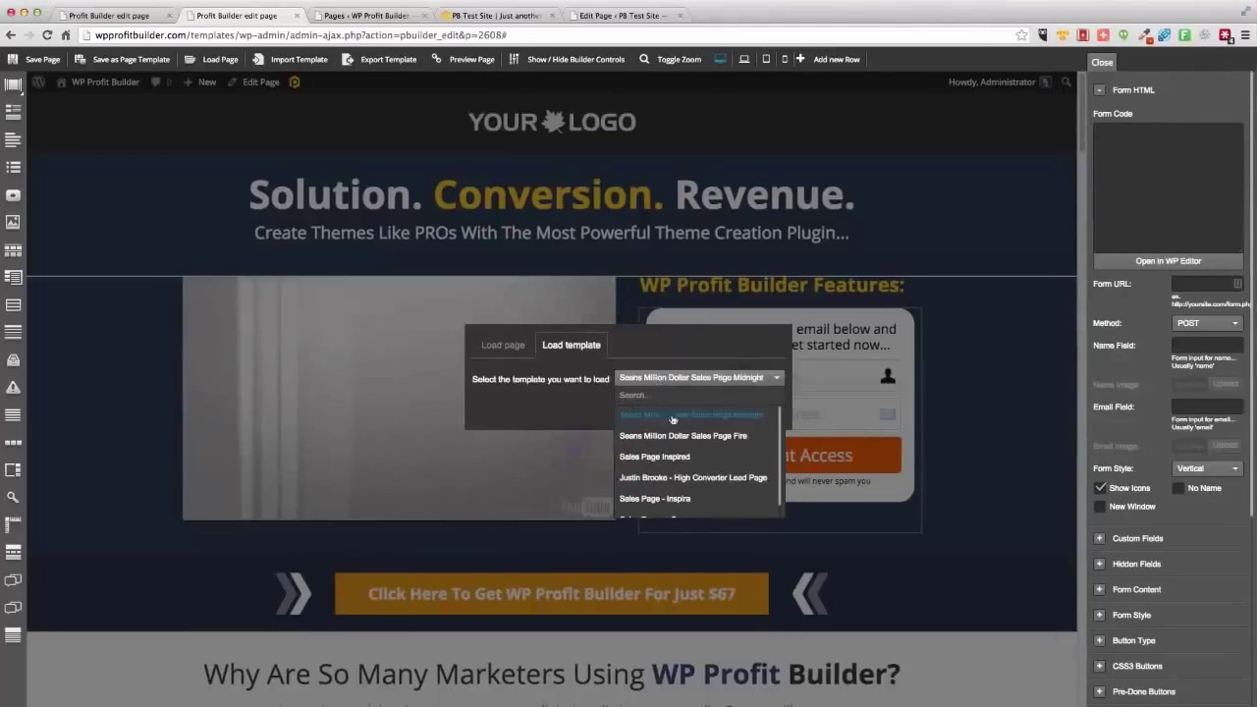
{"action": "left_click", "coordinate": [725, 478]}
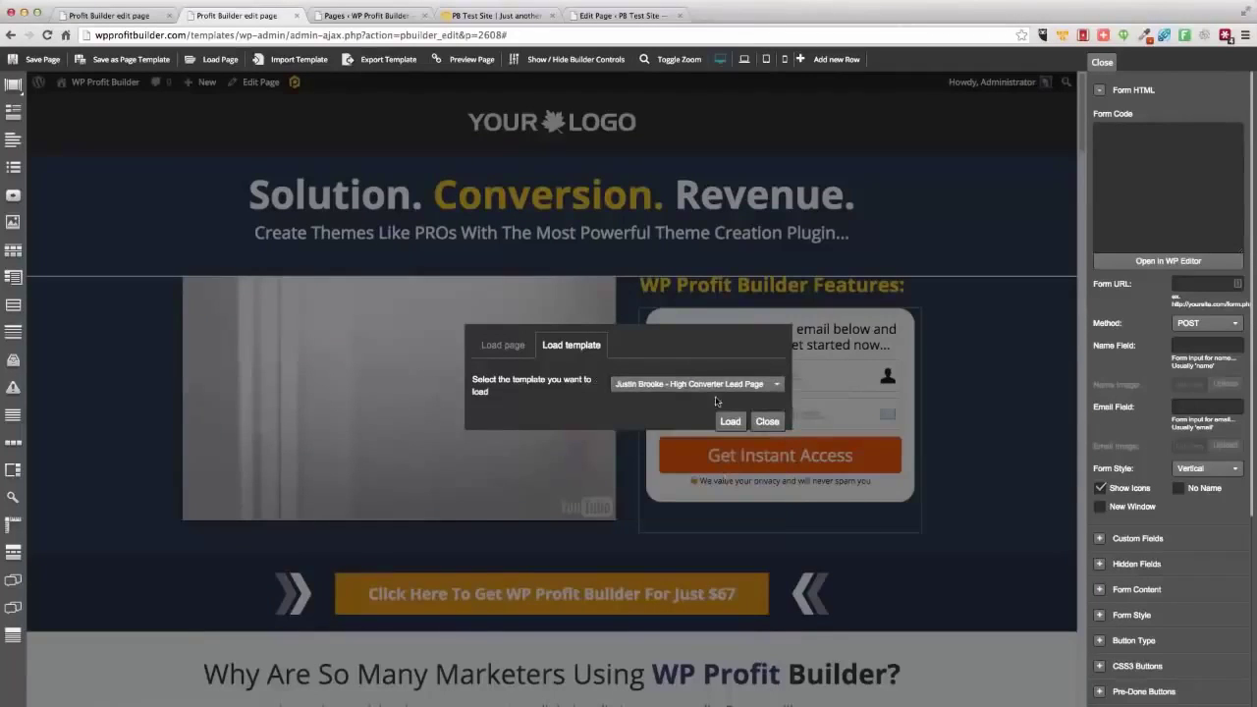
{"action": "left_click", "coordinate": [729, 424]}
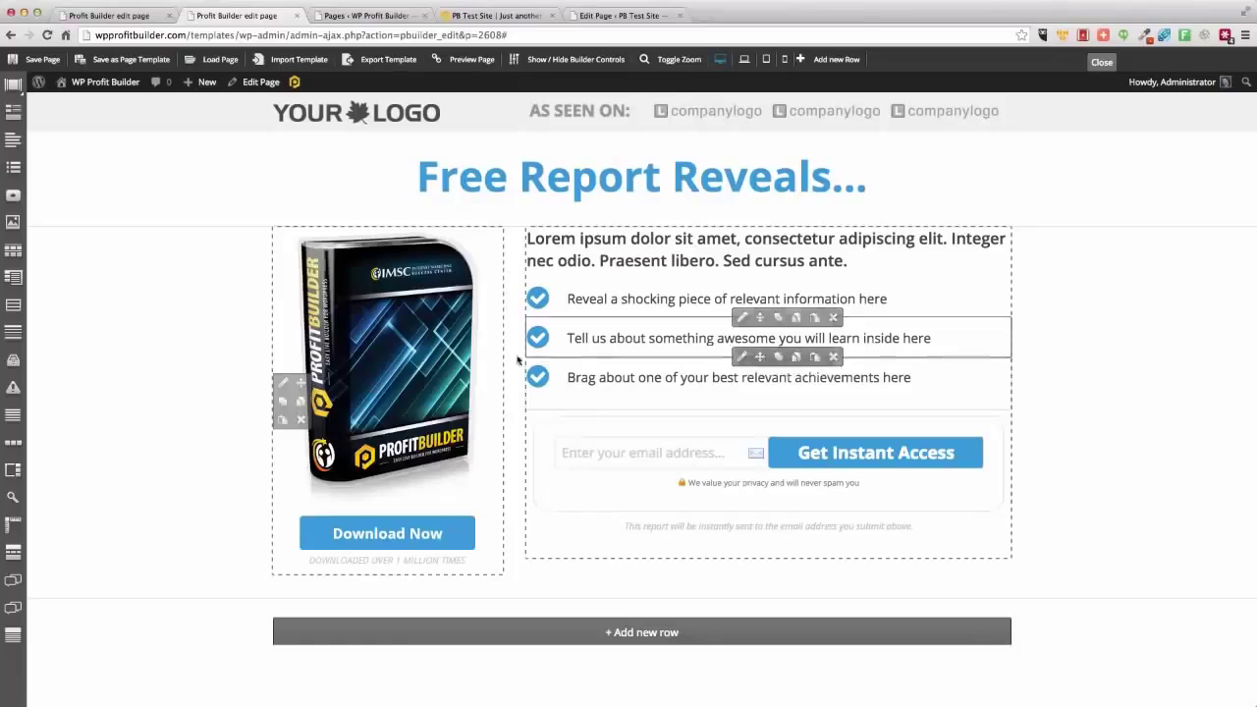
Step: Test the Get Instant Access and Download Now buttons, dismissing each email-required alert
{"action": "left_click", "coordinate": [398, 346]}
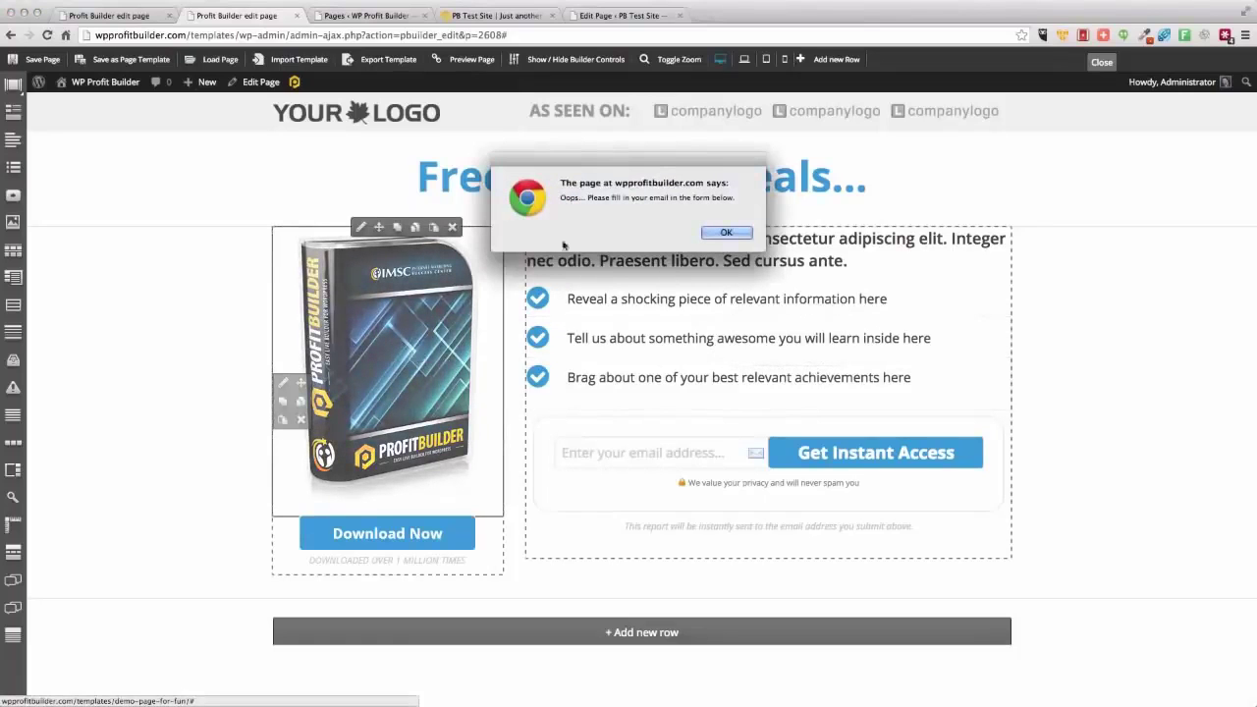
{"action": "left_click", "coordinate": [725, 233]}
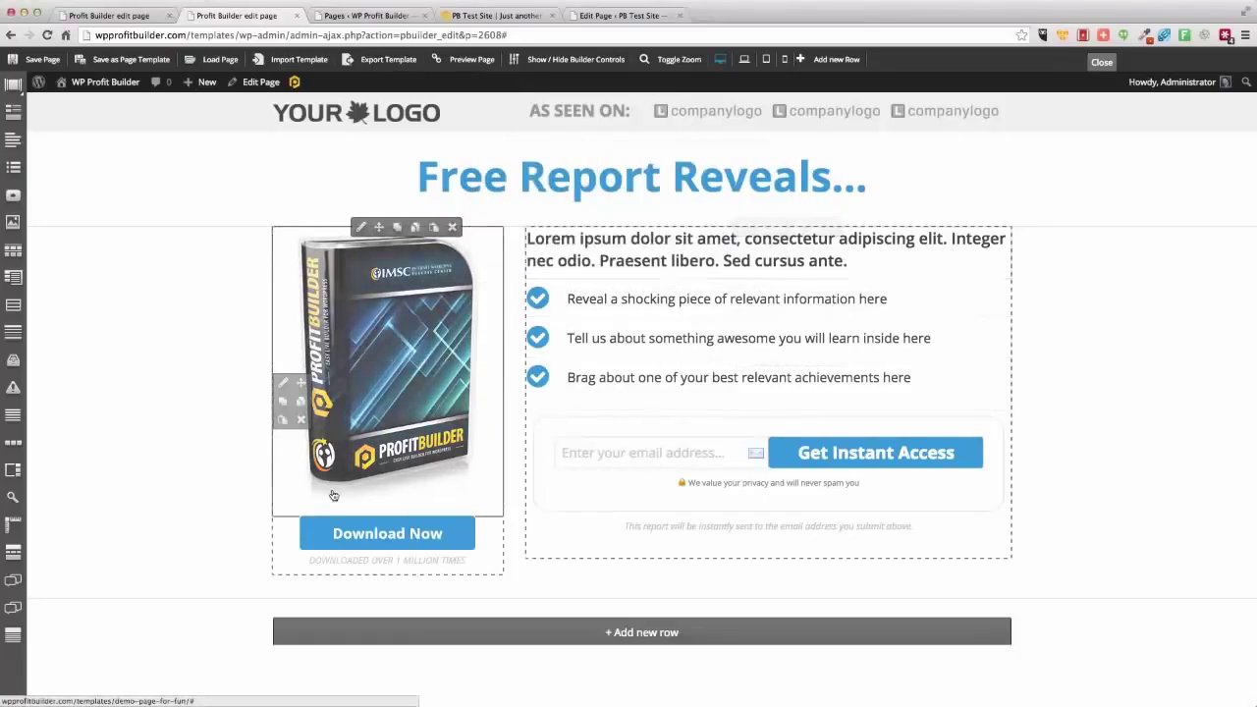
{"action": "left_click", "coordinate": [388, 538]}
{"action": "left_click", "coordinate": [745, 235]}
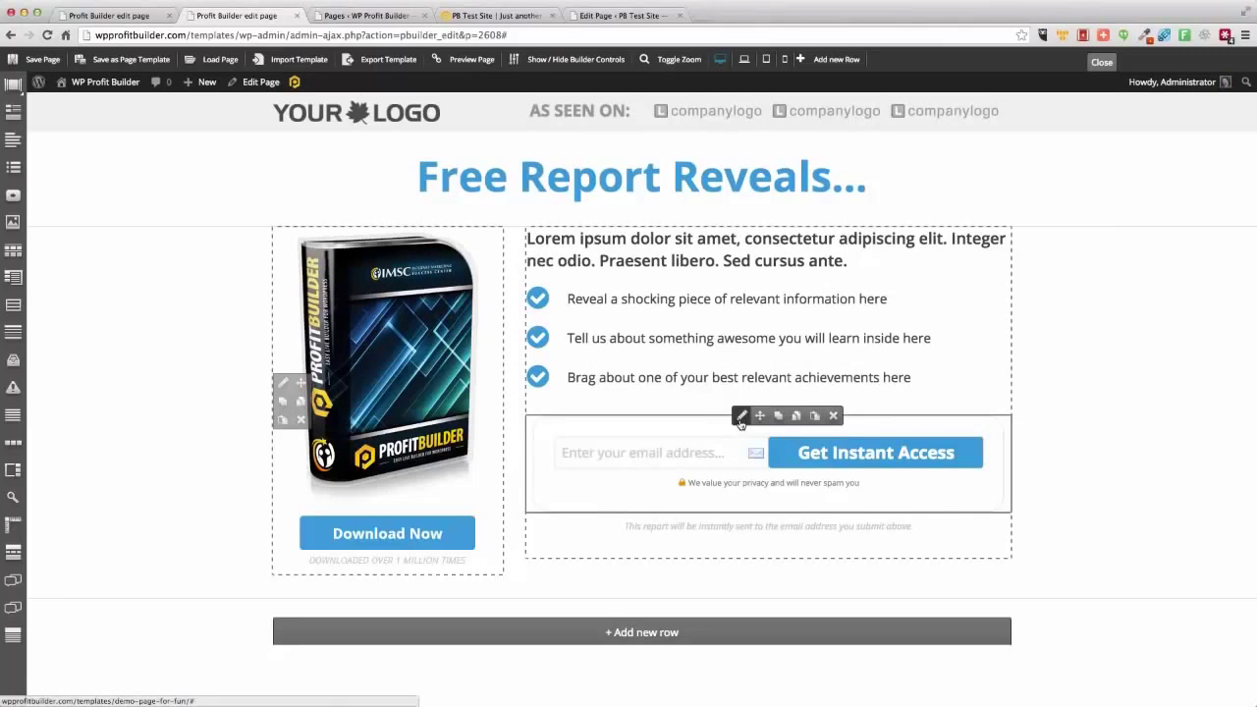
Step: Swap the product box image for the green phone picture from the Media Library
{"action": "left_click", "coordinate": [741, 415]}
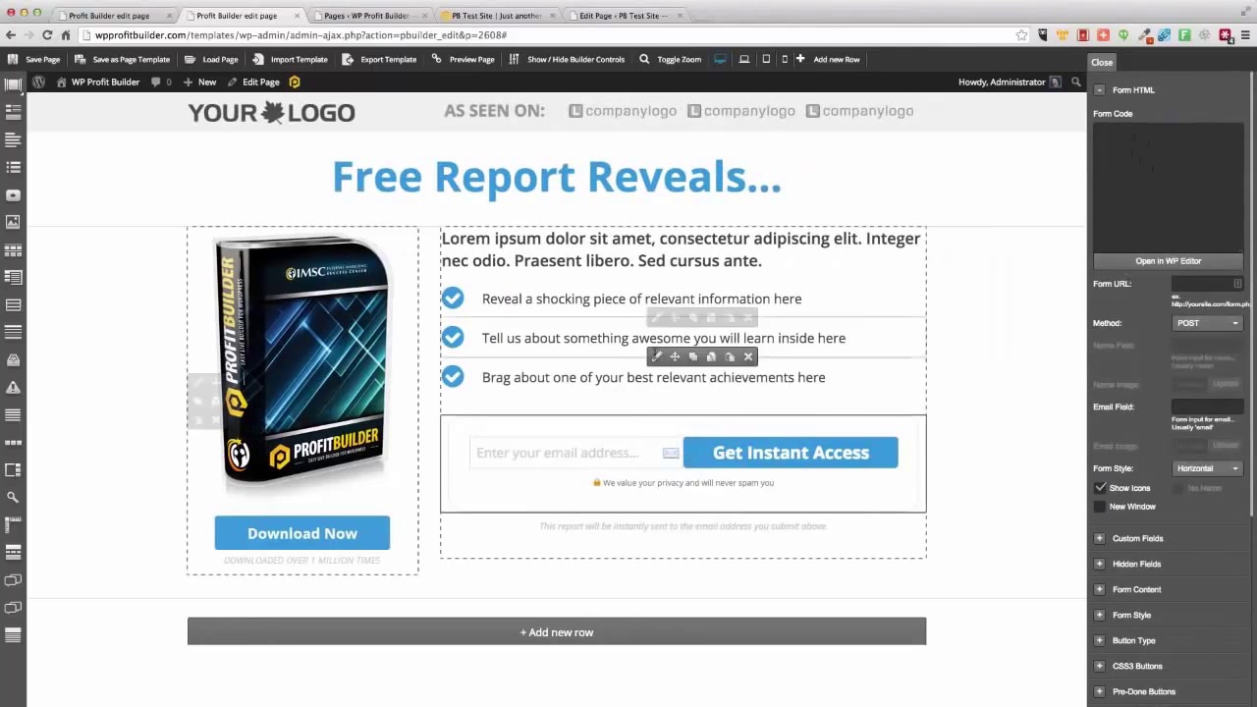
{"action": "left_click", "coordinate": [276, 227]}
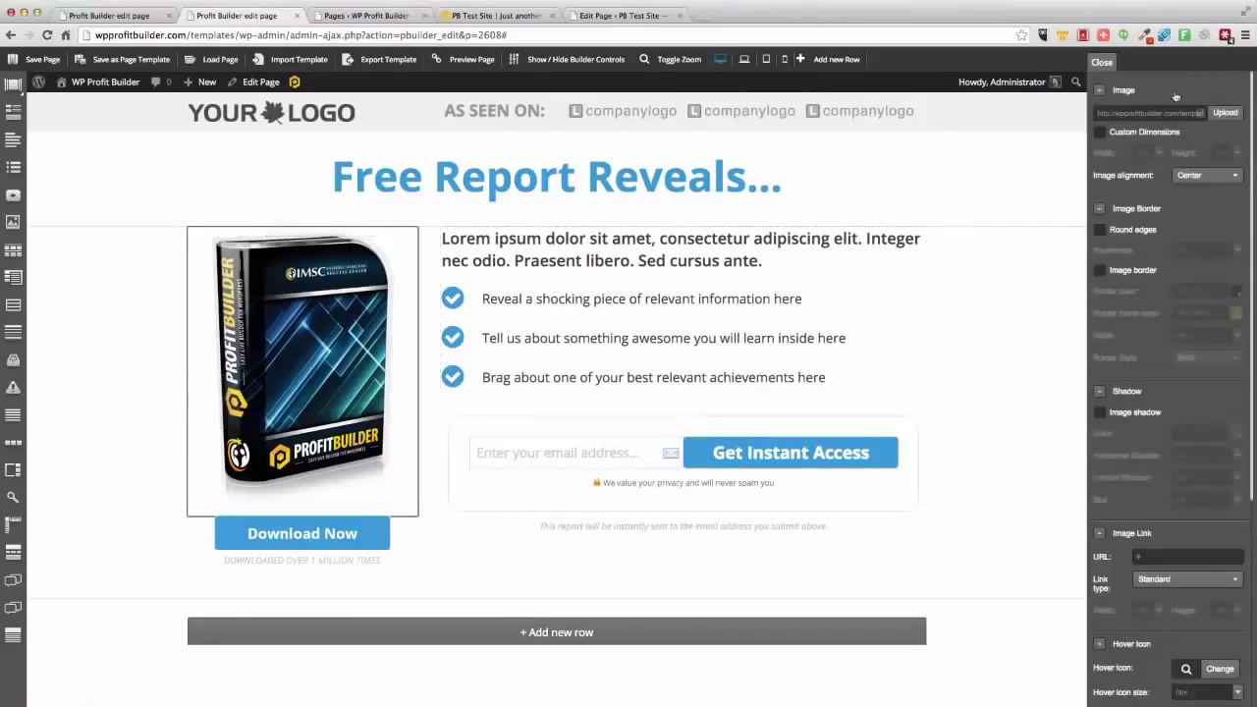
{"action": "left_click", "coordinate": [1225, 114]}
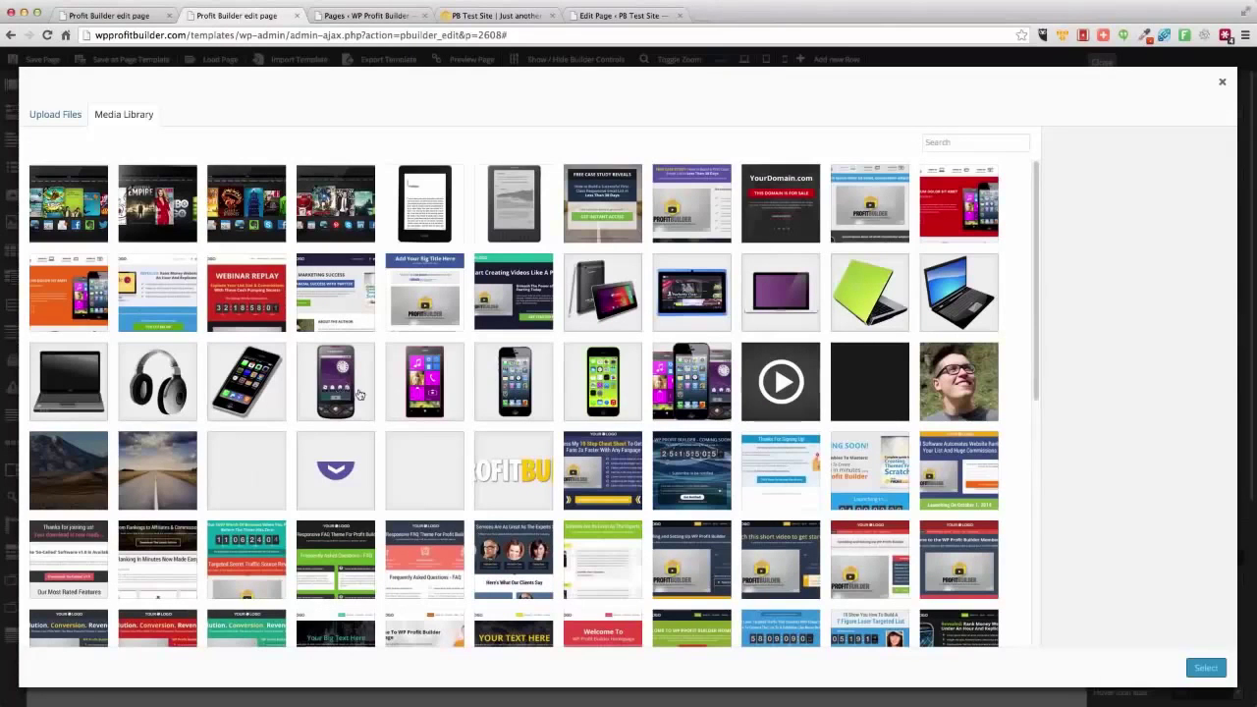
{"action": "left_click", "coordinate": [611, 374]}
{"action": "left_click", "coordinate": [1202, 671]}
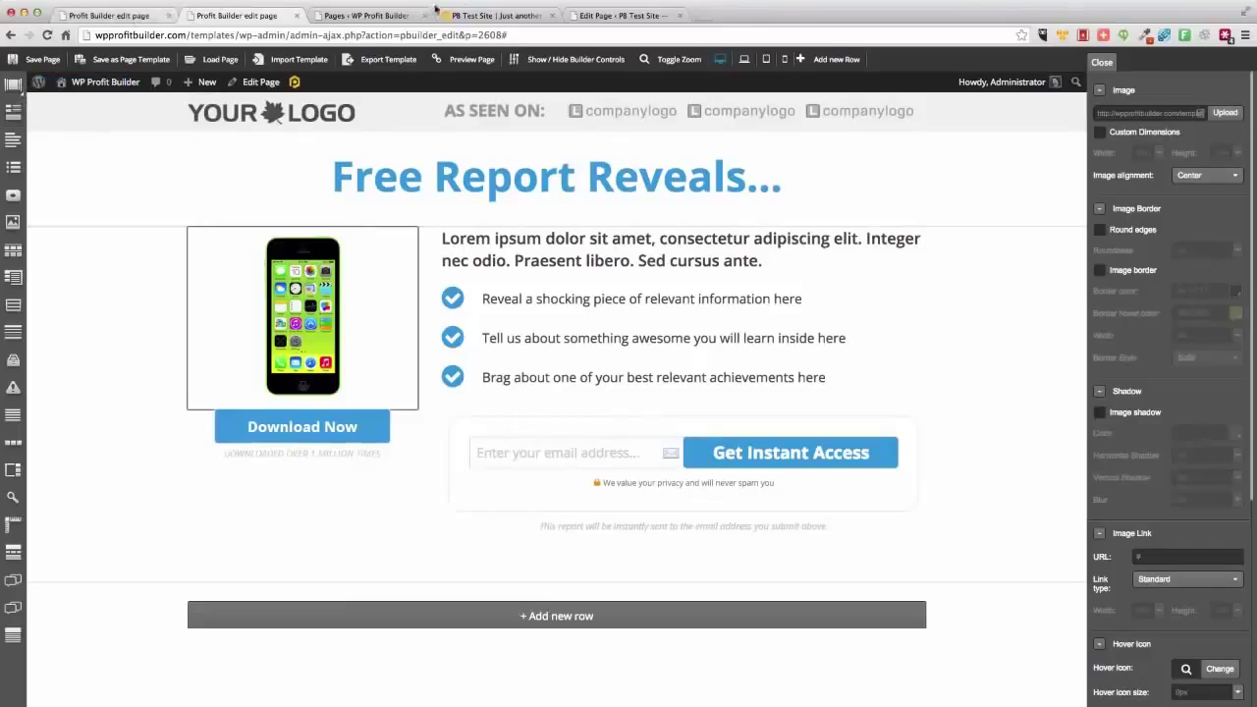
{"action": "left_click", "coordinate": [491, 16]}
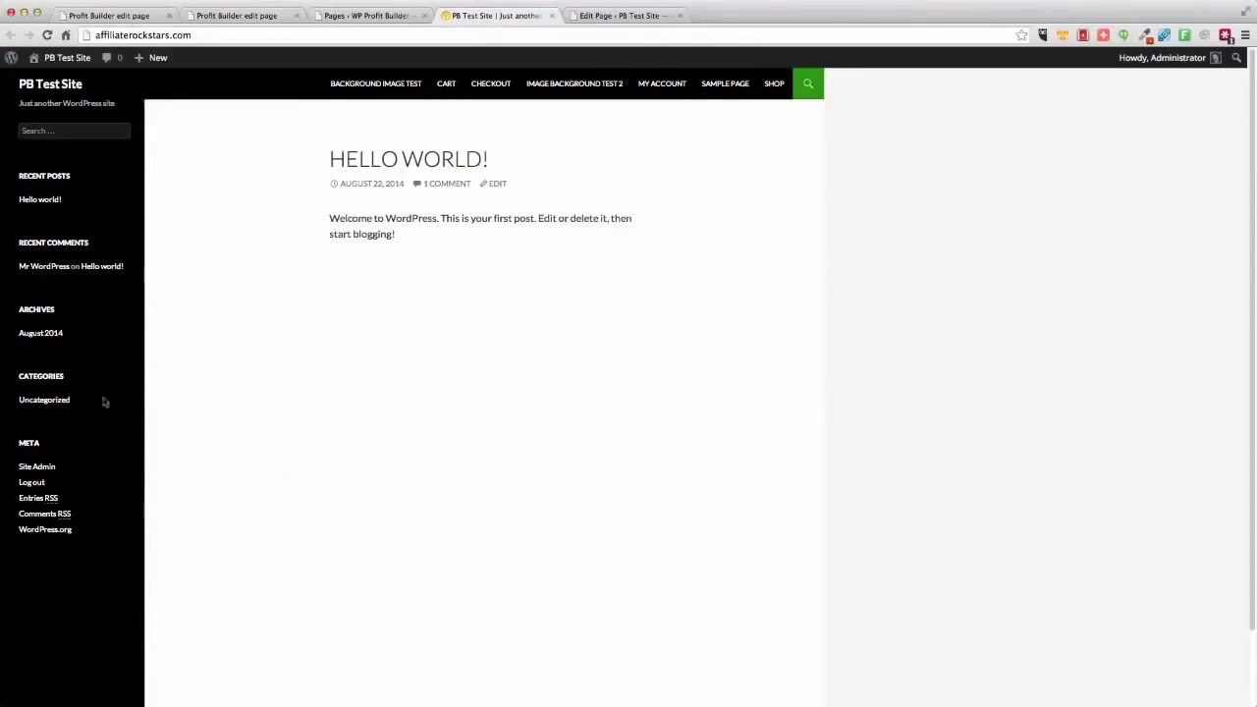
Step: Reload the test site and set Demo Page's Profit Builder template to Full Width Page
{"action": "left_click", "coordinate": [47, 36]}
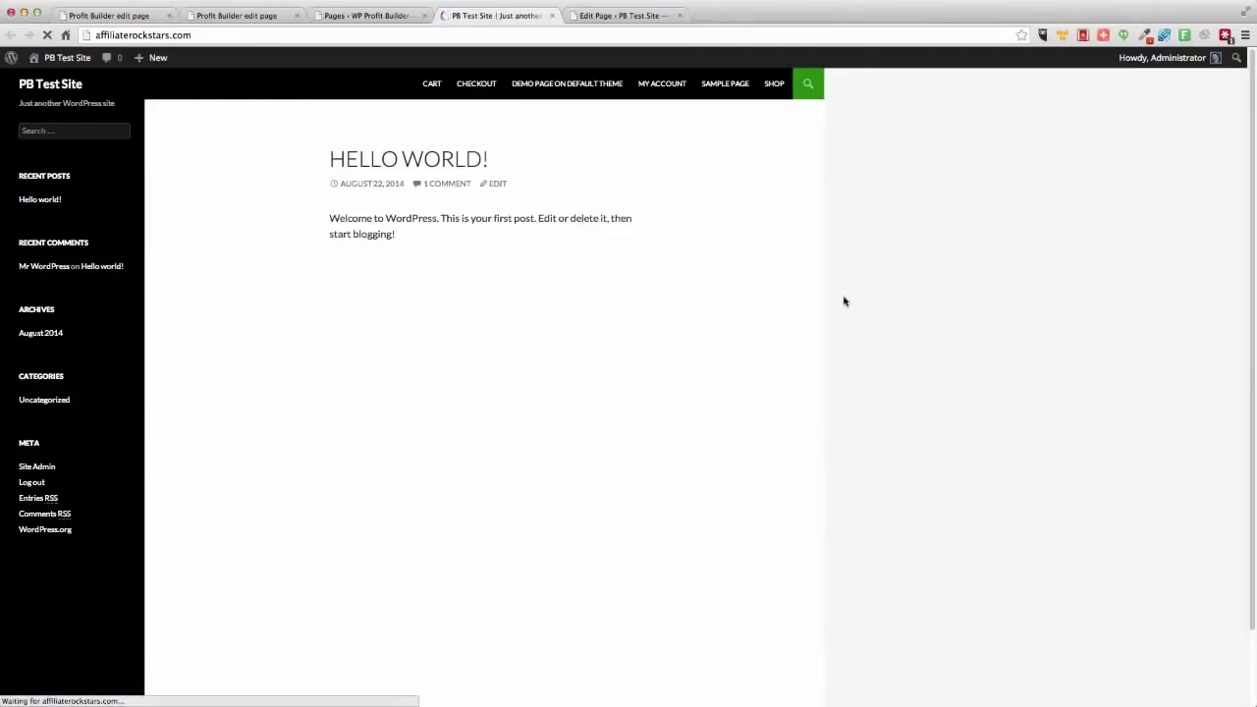
{"action": "left_click", "coordinate": [585, 10]}
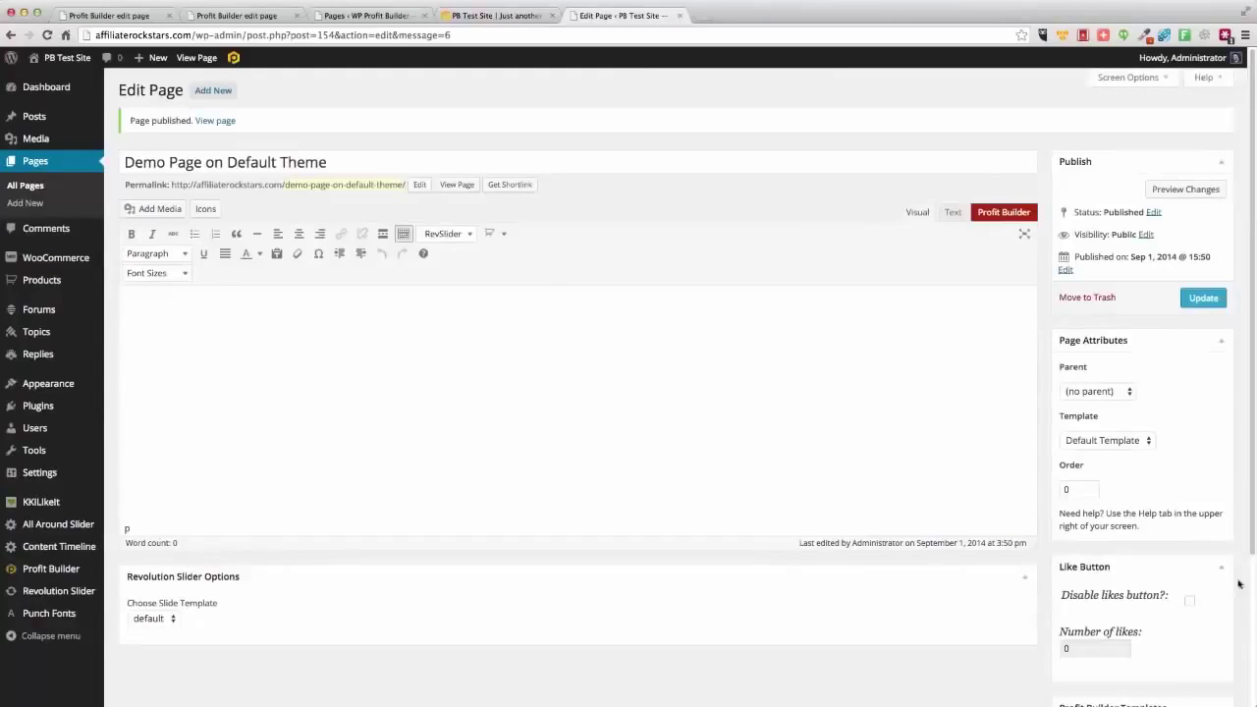
{"action": "scroll", "coordinate": [1197, 540], "scroll_direction": "down", "scroll_amount": 4}
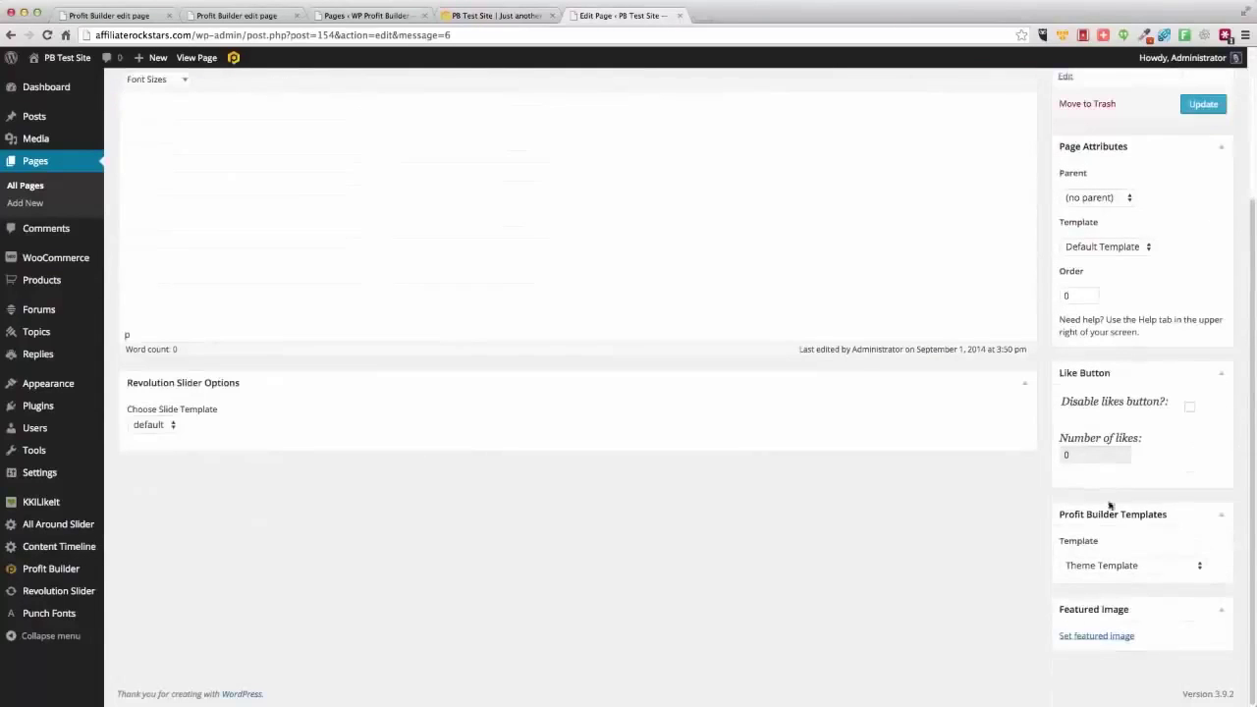
{"action": "left_click", "coordinate": [1098, 578]}
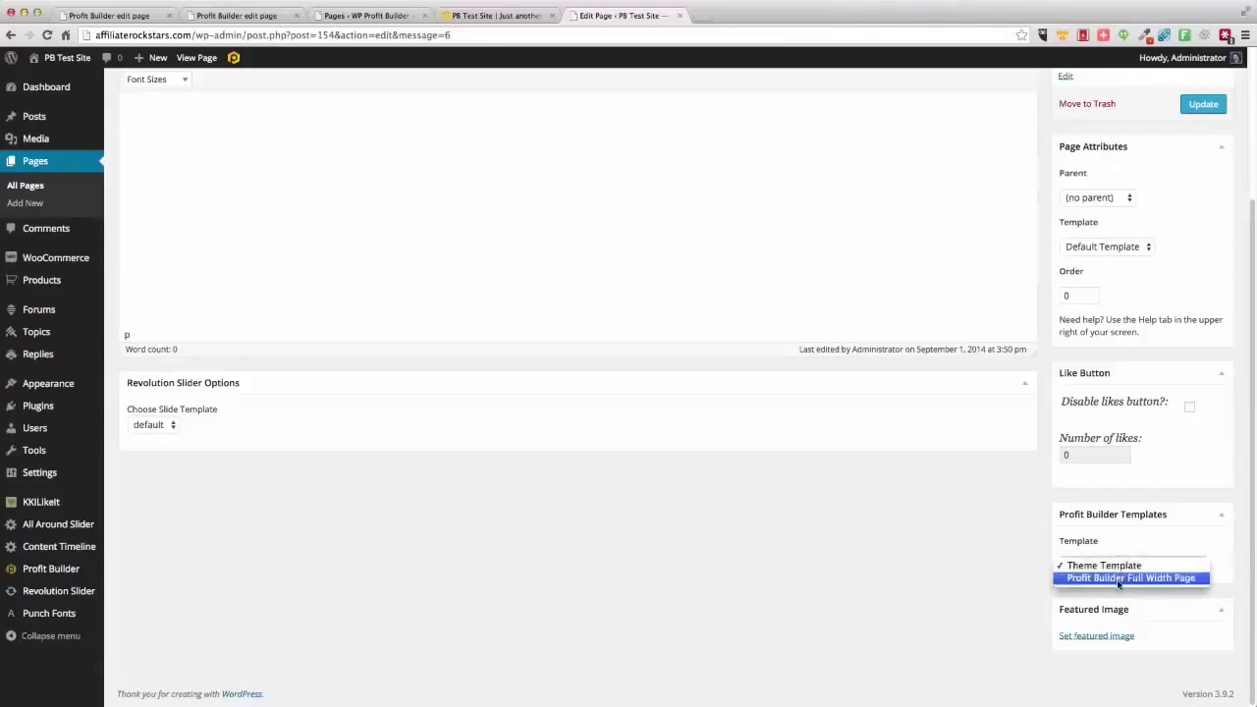
{"action": "left_click", "coordinate": [1119, 580]}
Step: Update Demo Page on Default Theme and turn on Profit Builder editing for it
{"action": "scroll", "coordinate": [1156, 580], "scroll_direction": "down", "scroll_amount": 7}
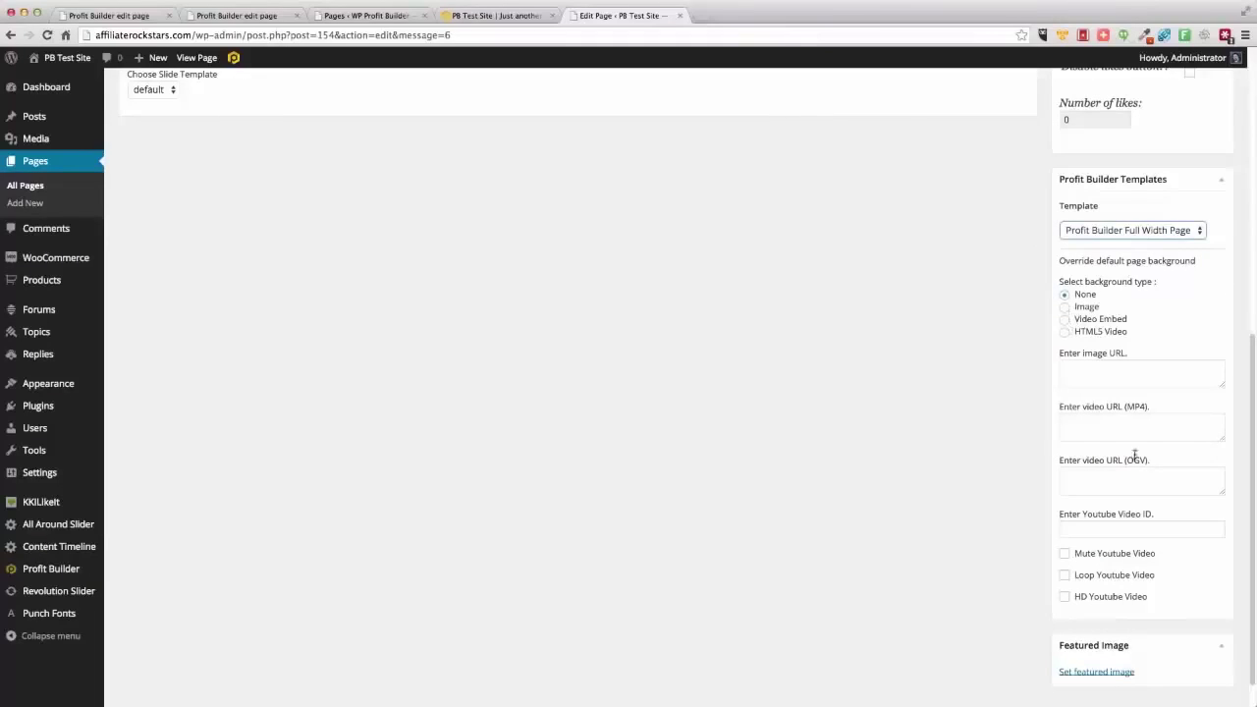
{"action": "scroll", "coordinate": [1149, 481], "scroll_direction": "up", "scroll_amount": 10}
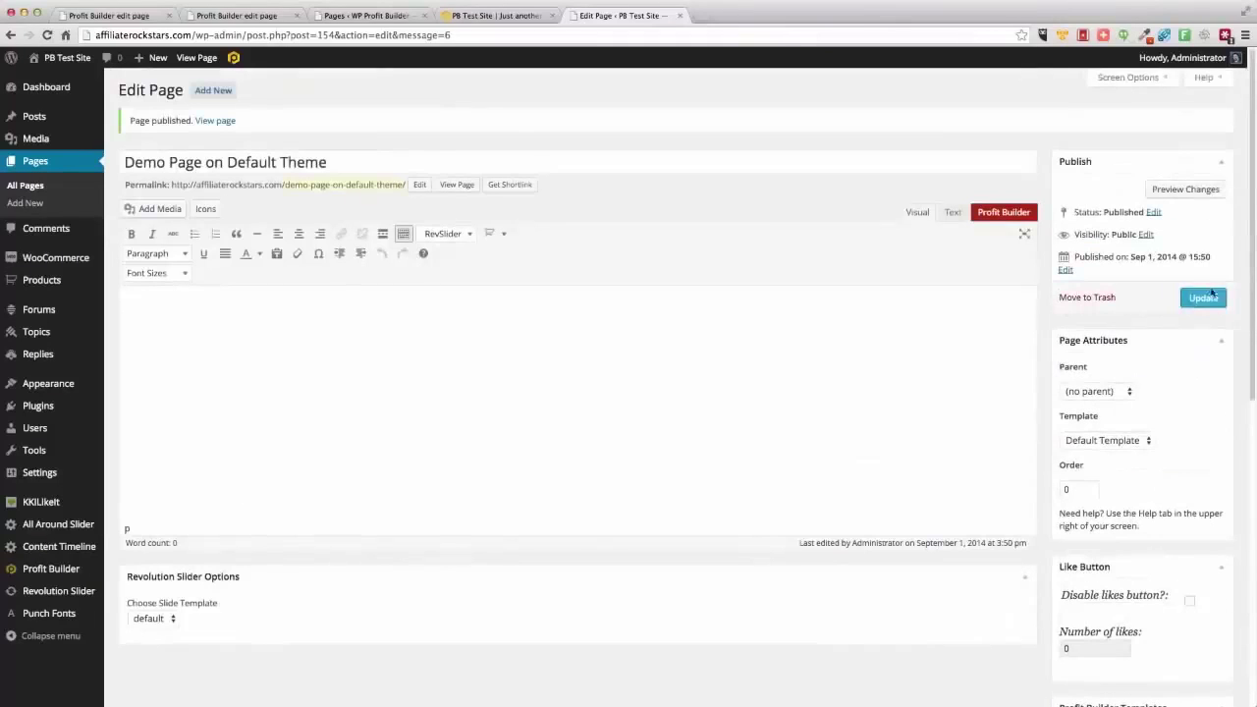
{"action": "left_click", "coordinate": [1211, 298]}
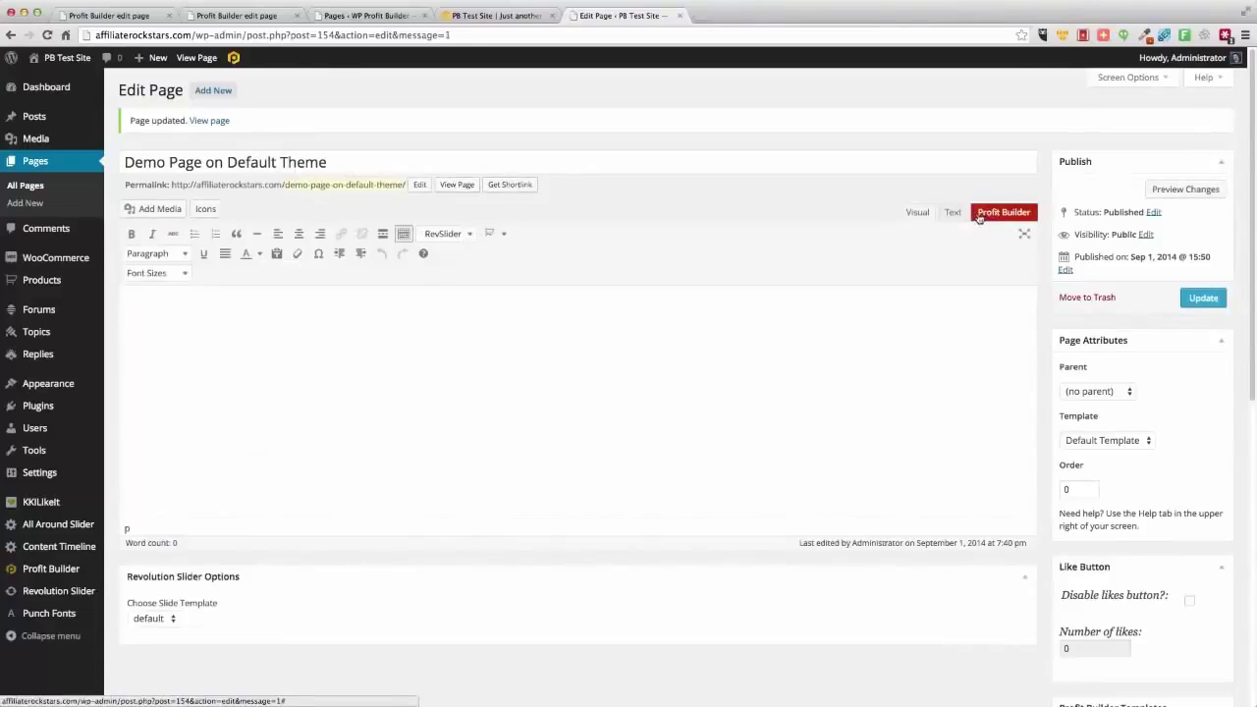
{"action": "left_click", "coordinate": [985, 217]}
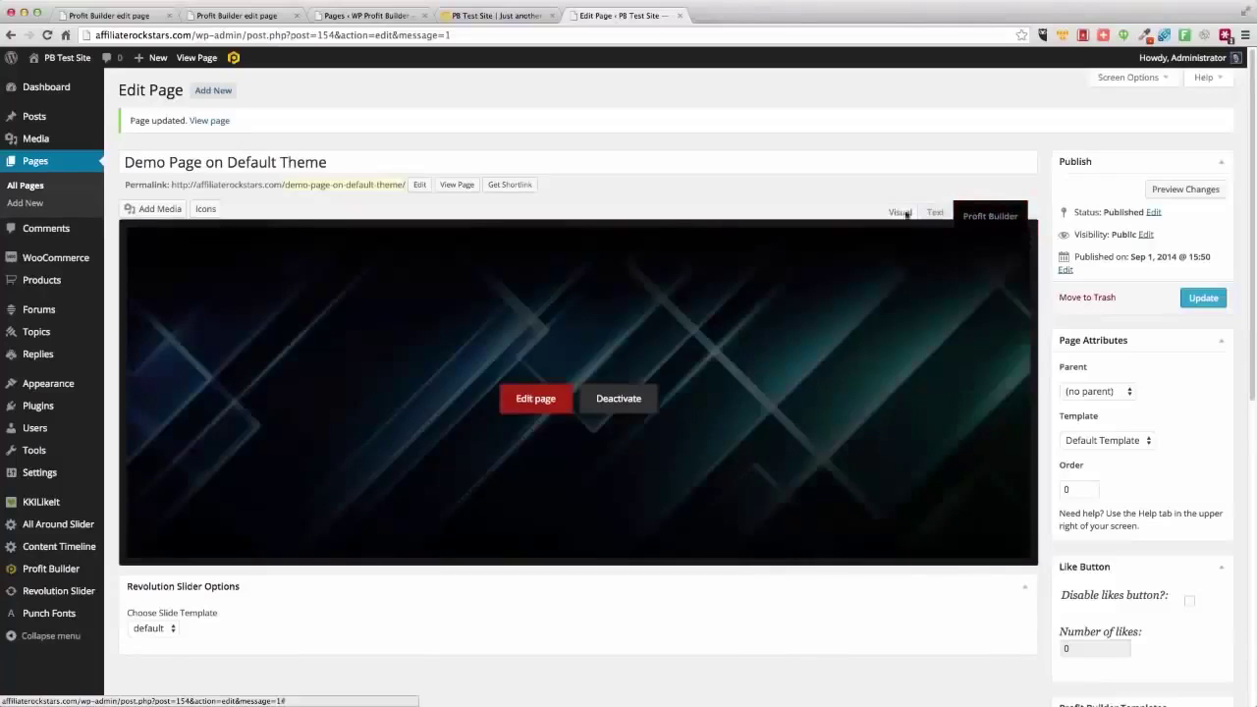
Step: Open the page in the builder and get to the empty builder page tab
{"action": "left_click", "coordinate": [512, 406]}
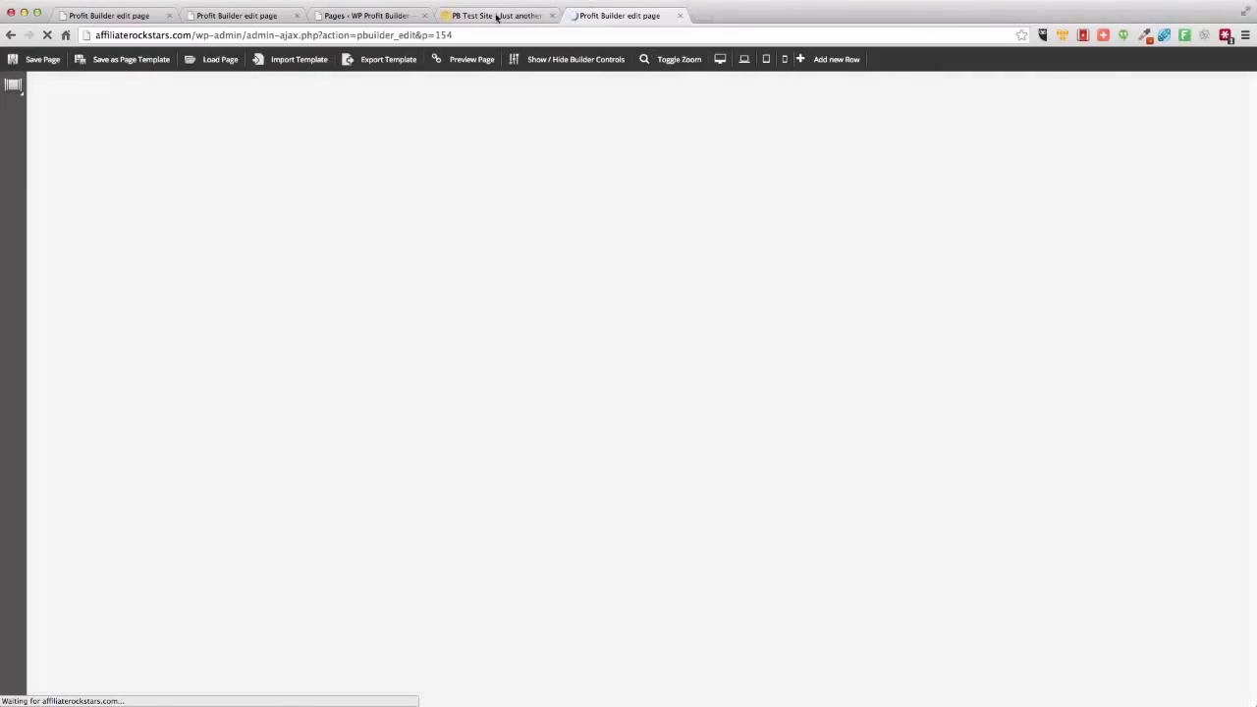
{"action": "left_click", "coordinate": [495, 17]}
{"action": "left_click", "coordinate": [367, 16]}
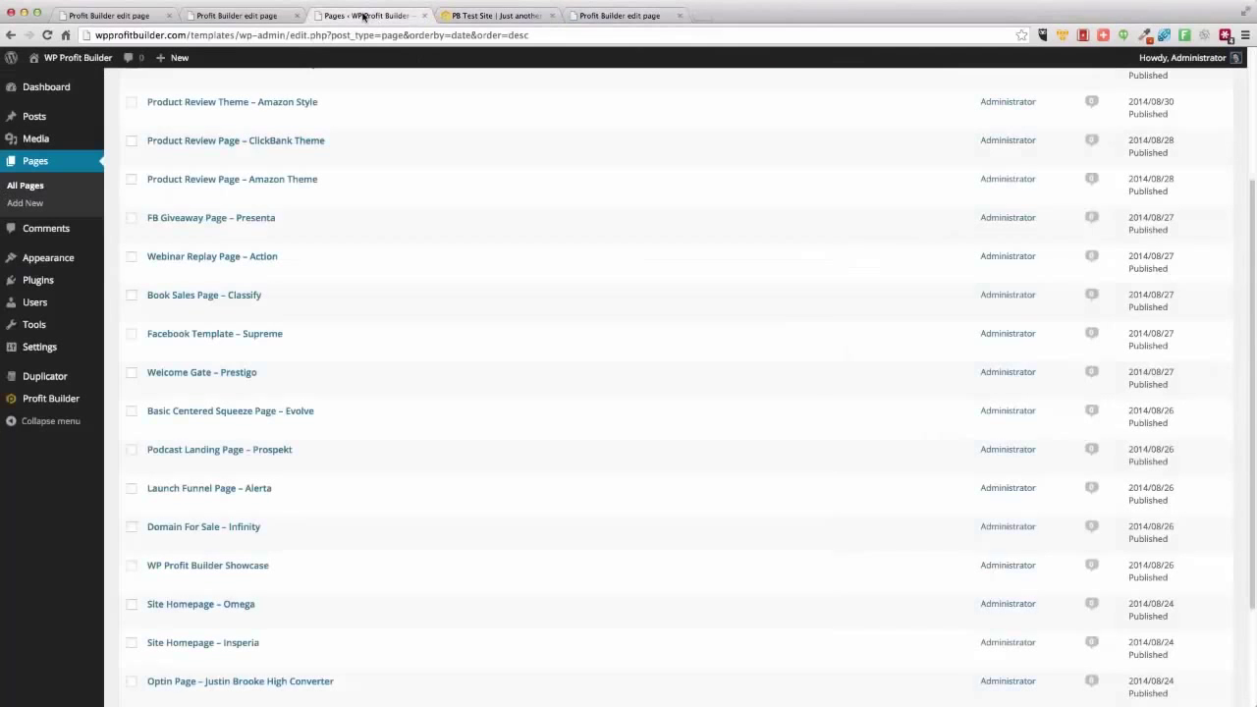
{"action": "left_click", "coordinate": [235, 15]}
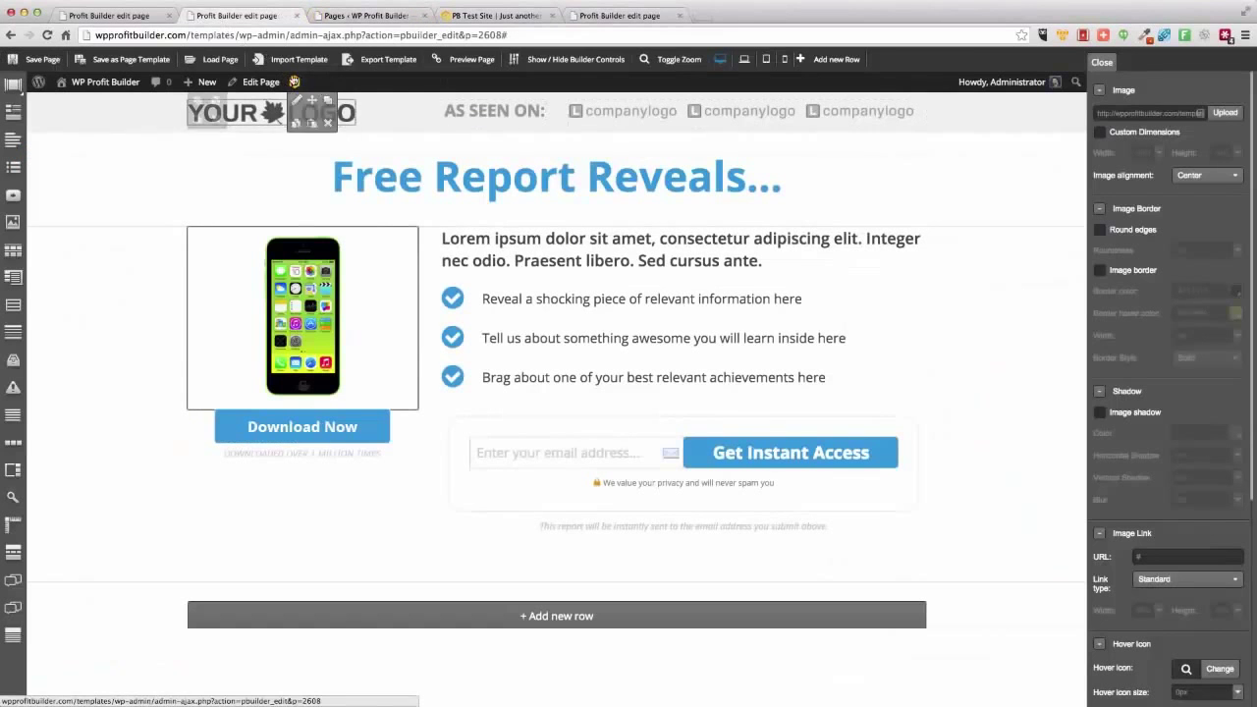
{"action": "left_click", "coordinate": [605, 15]}
Step: Add a single-column row and a two-column row beneath it
{"action": "left_click", "coordinate": [638, 279]}
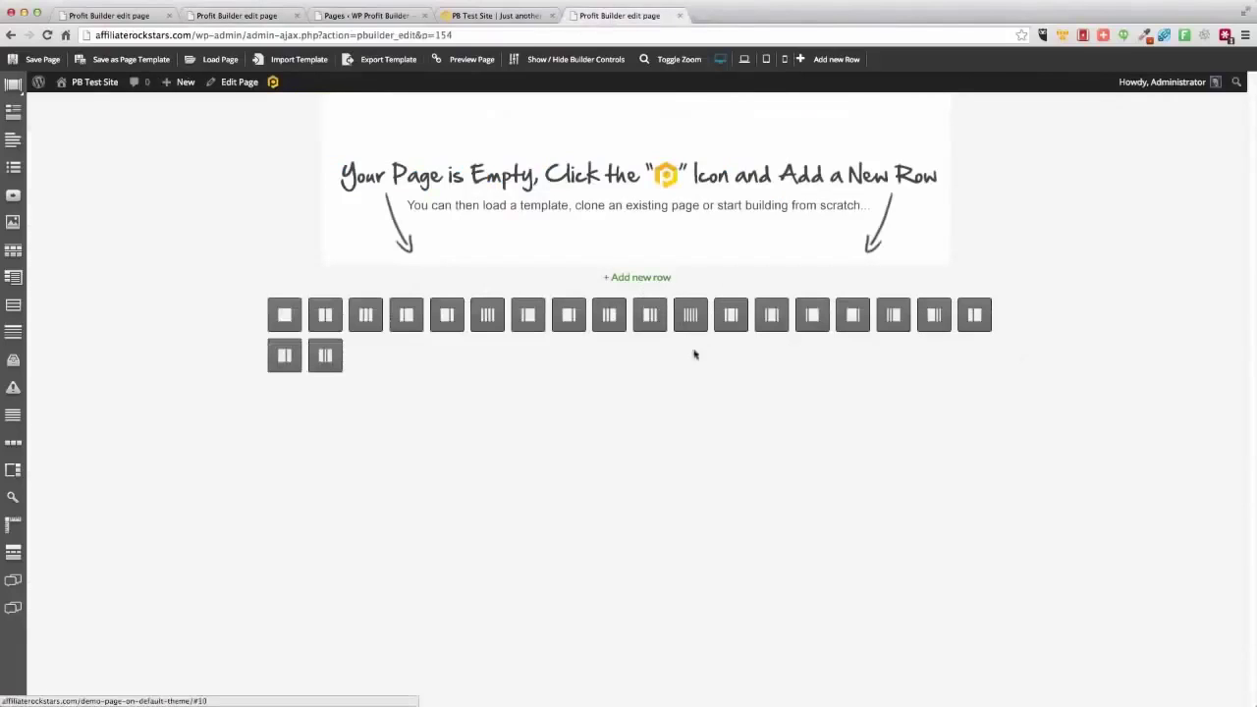
{"action": "left_click", "coordinate": [283, 327]}
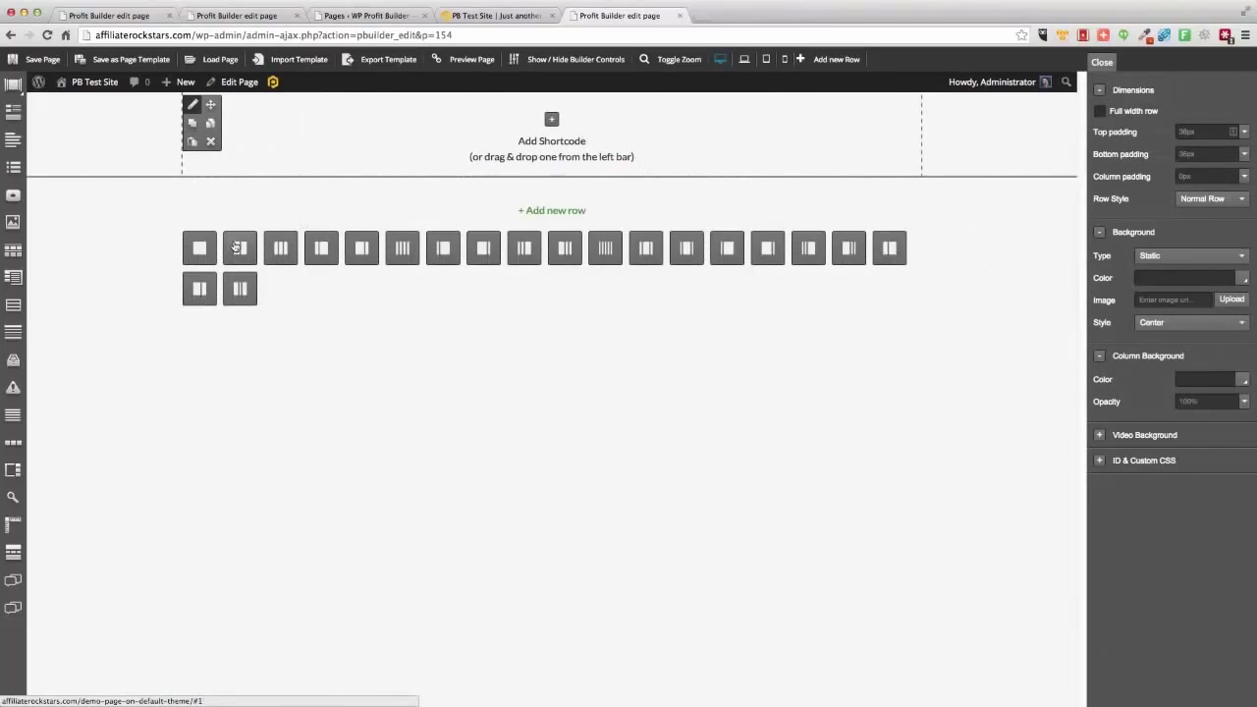
{"action": "left_click", "coordinate": [239, 249]}
Step: Add a white heading reading 'This is a very cool think you need to download now...' to the top row
{"action": "left_click", "coordinate": [552, 119]}
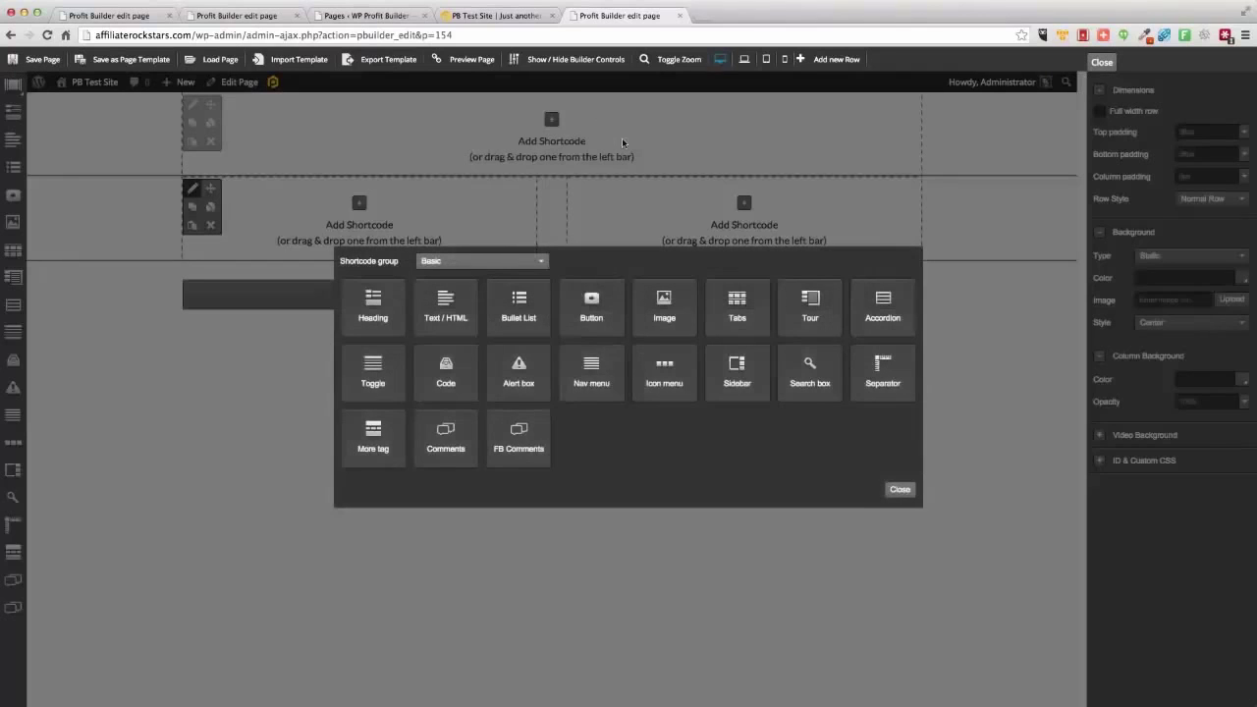
{"action": "left_click", "coordinate": [388, 322]}
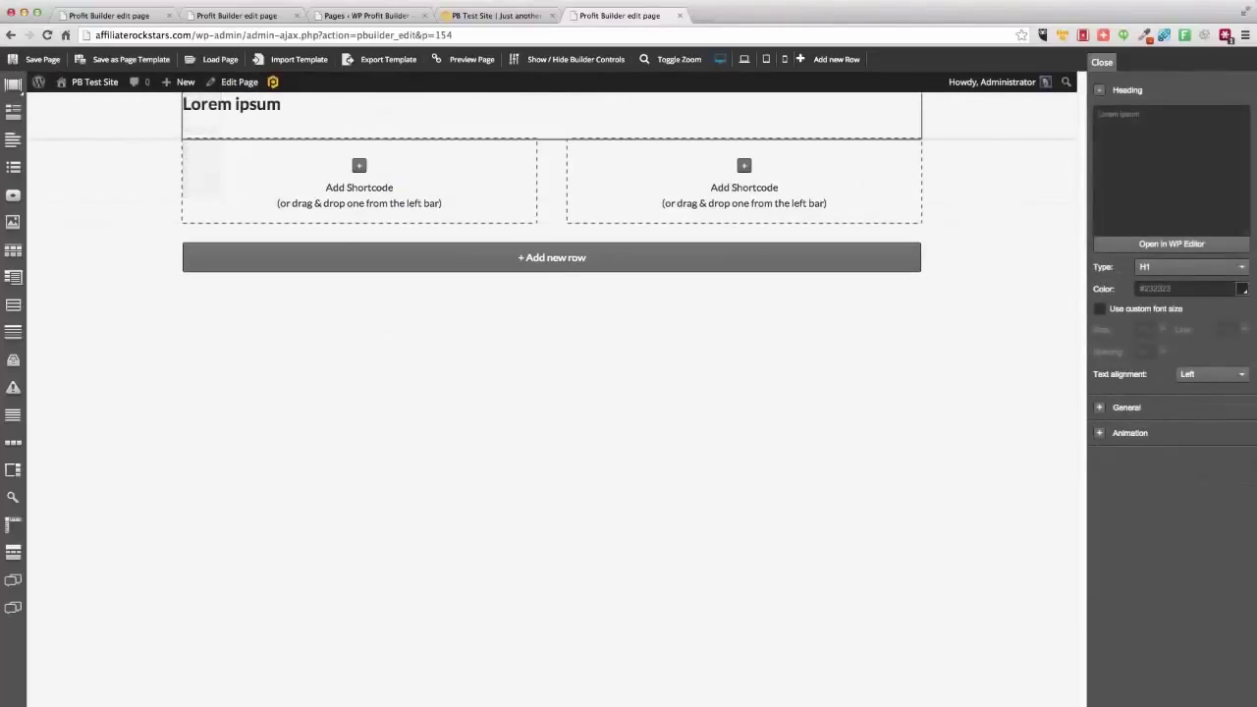
{"action": "key", "text": "super+a"}
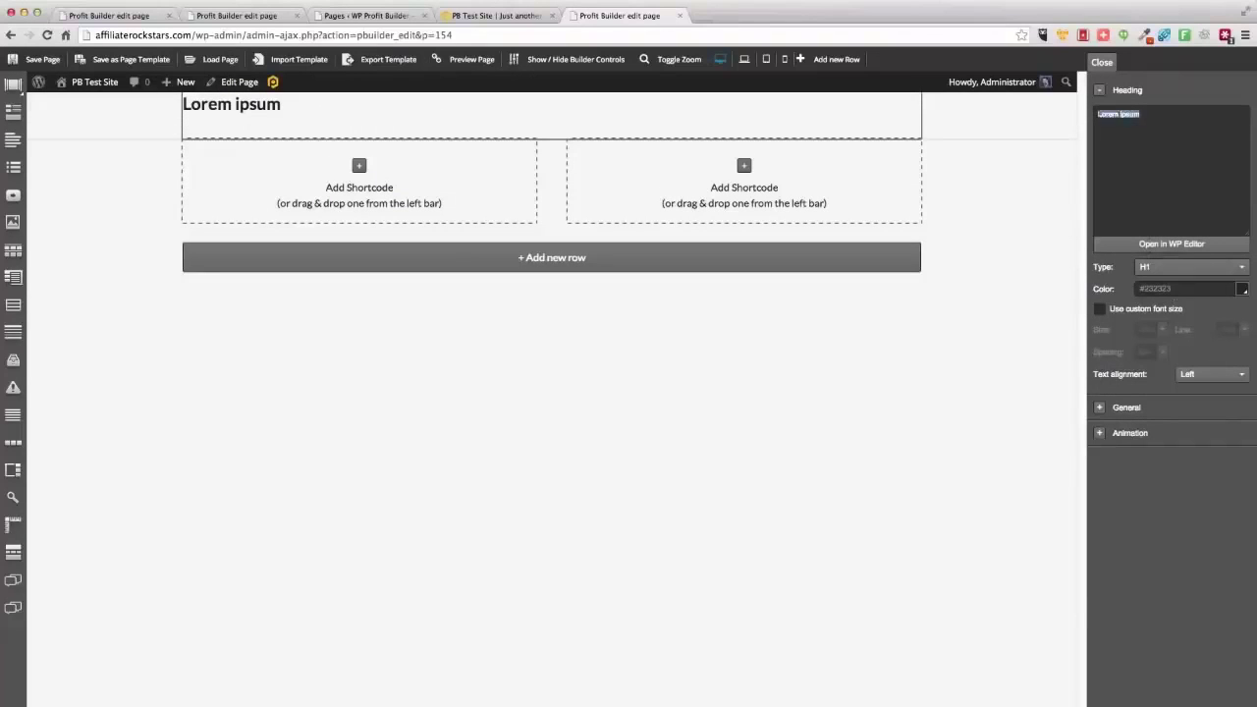
{"action": "key", "text": "BackSpace"}
{"action": "type", "text": "This is a very cool think you need to download now..."}
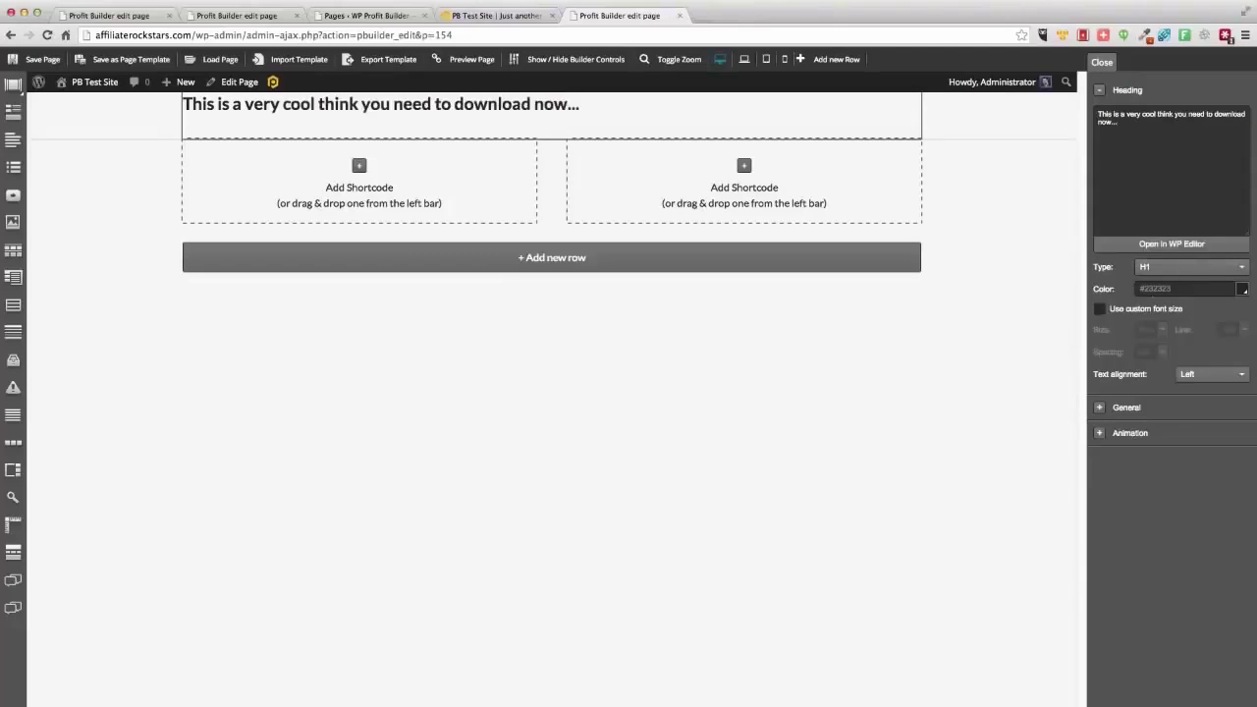
{"action": "left_click", "coordinate": [1243, 289]}
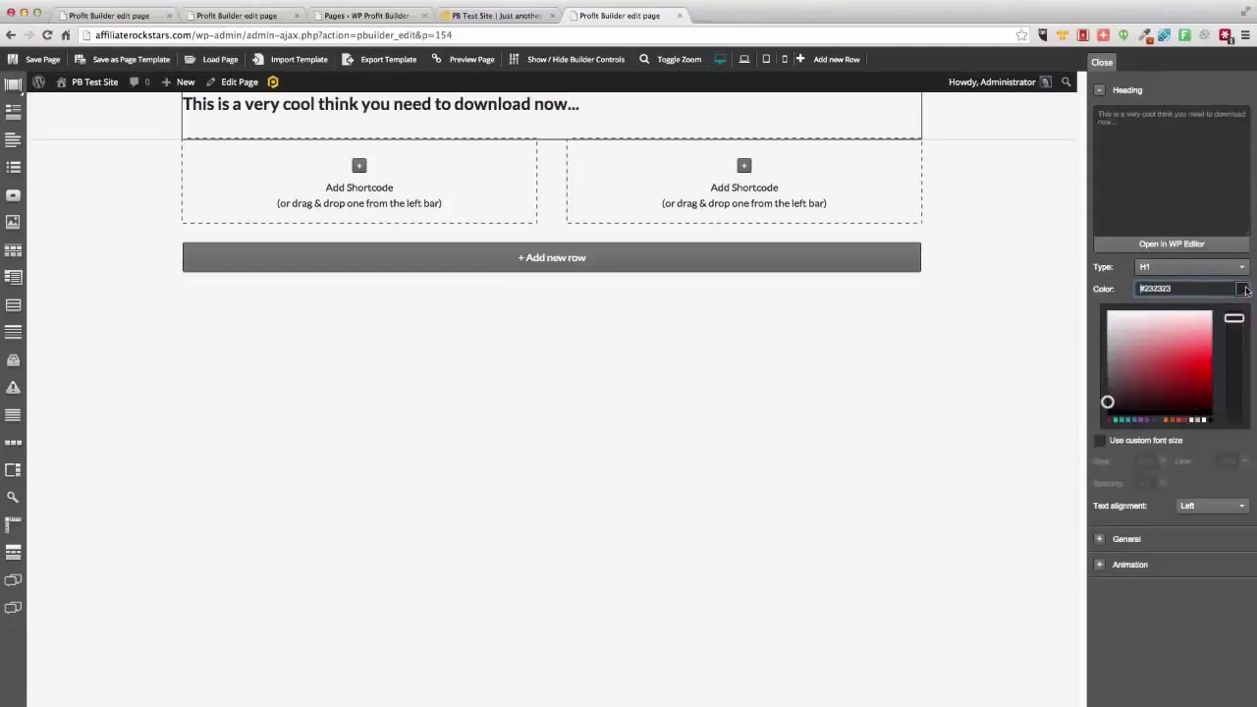
{"action": "left_click", "coordinate": [1109, 312]}
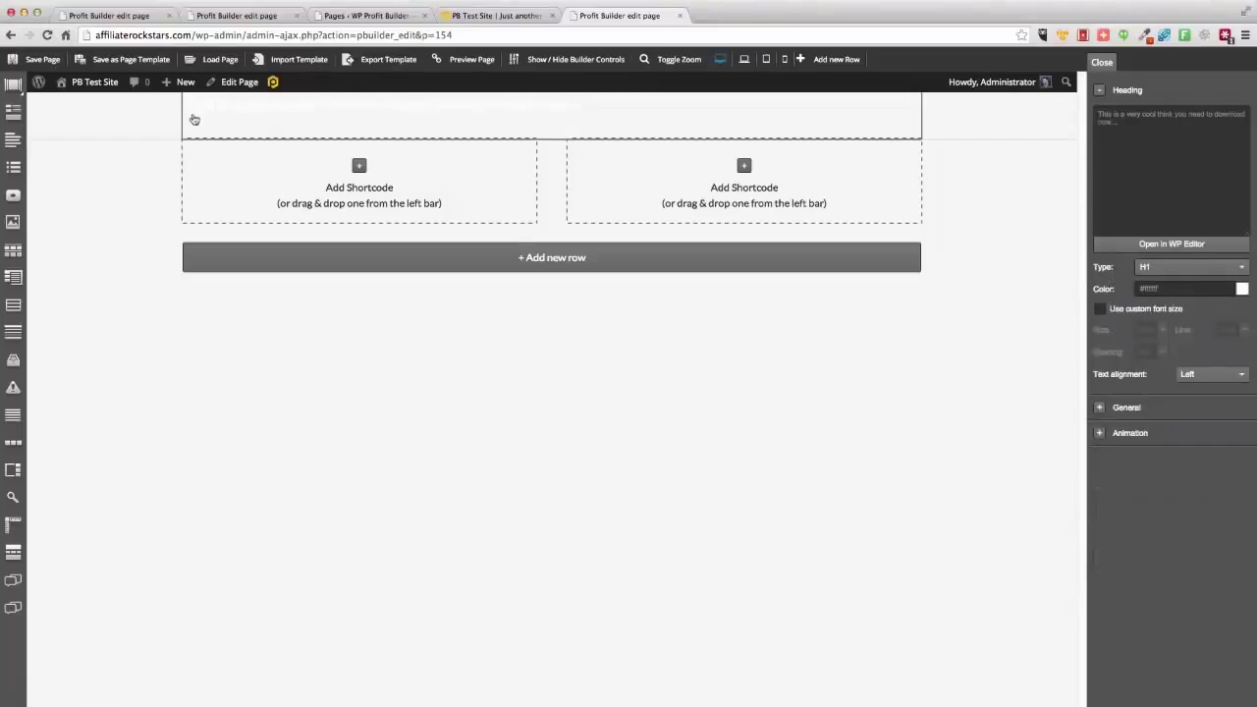
Step: Give the heading's row a very dark red #180000 background
{"action": "mouse_move", "coordinate": [239, 135]}
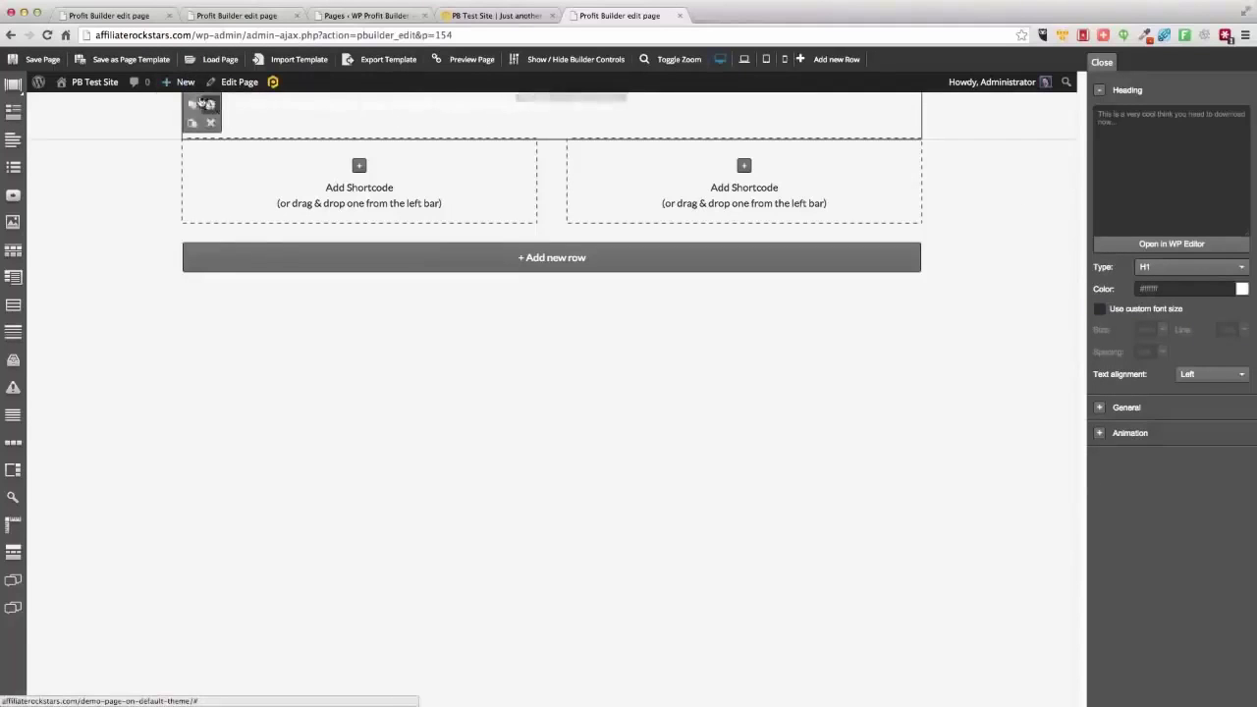
{"action": "left_click", "coordinate": [200, 101]}
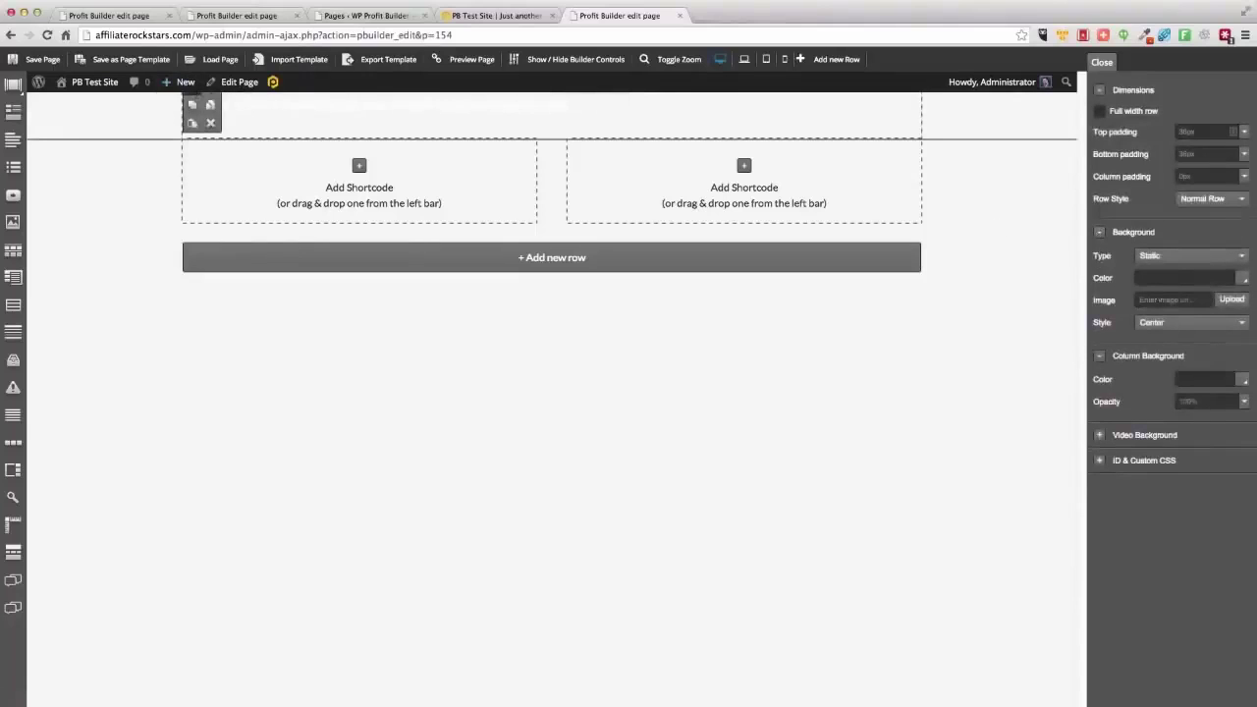
{"action": "left_click", "coordinate": [1241, 278]}
{"action": "left_click_drag", "start_coordinate": [1143, 388], "coordinate": [1208, 400]}
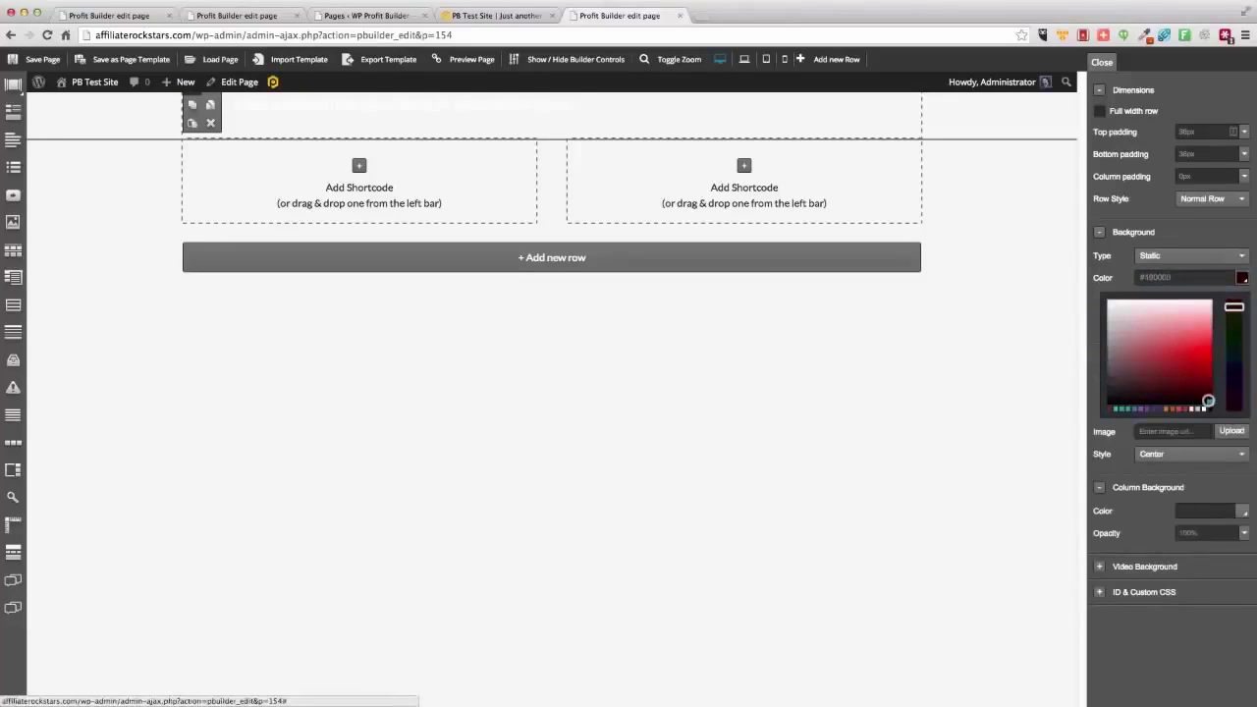
{"action": "left_click", "coordinate": [616, 94]}
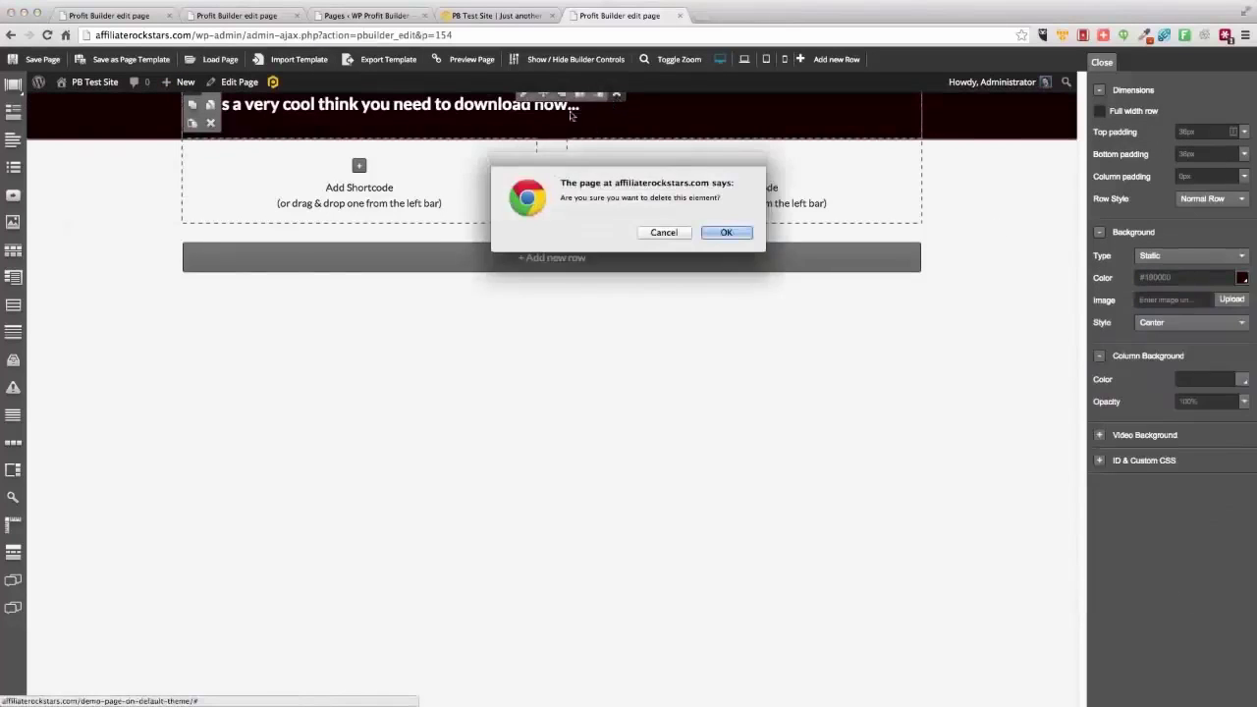
{"action": "left_click", "coordinate": [673, 236]}
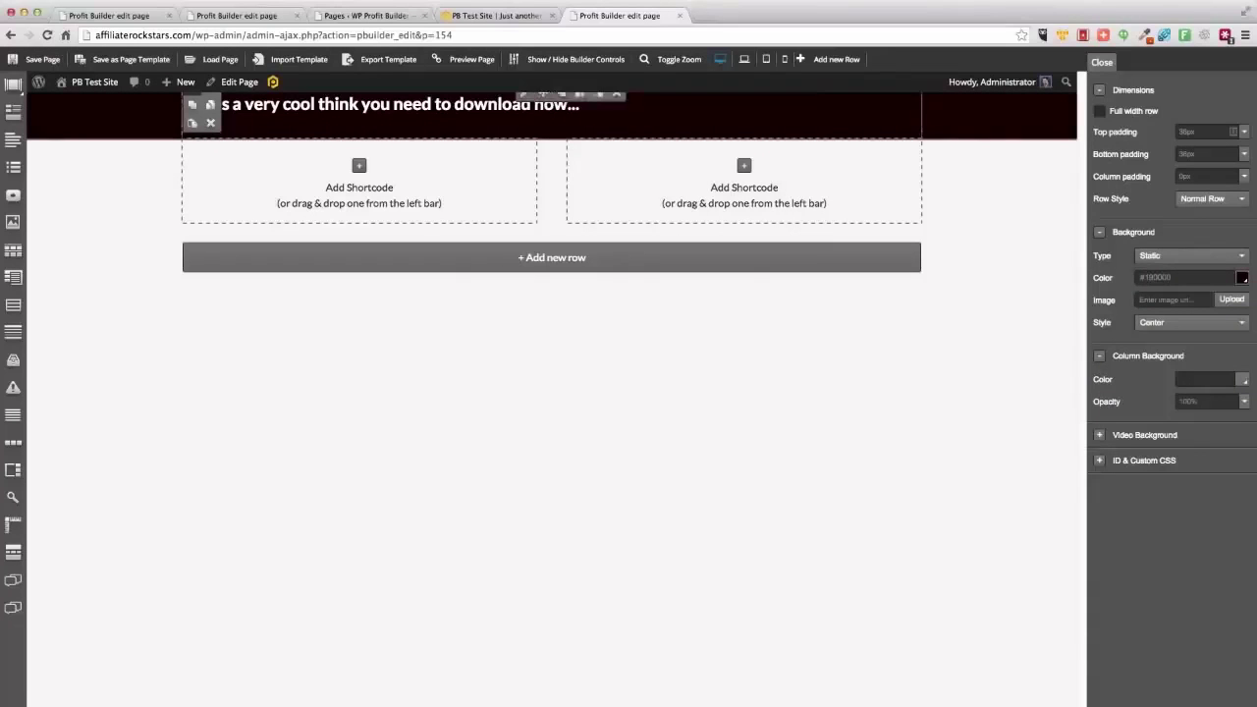
Step: Set the heading's text alignment to Center
{"action": "left_click", "coordinate": [542, 94]}
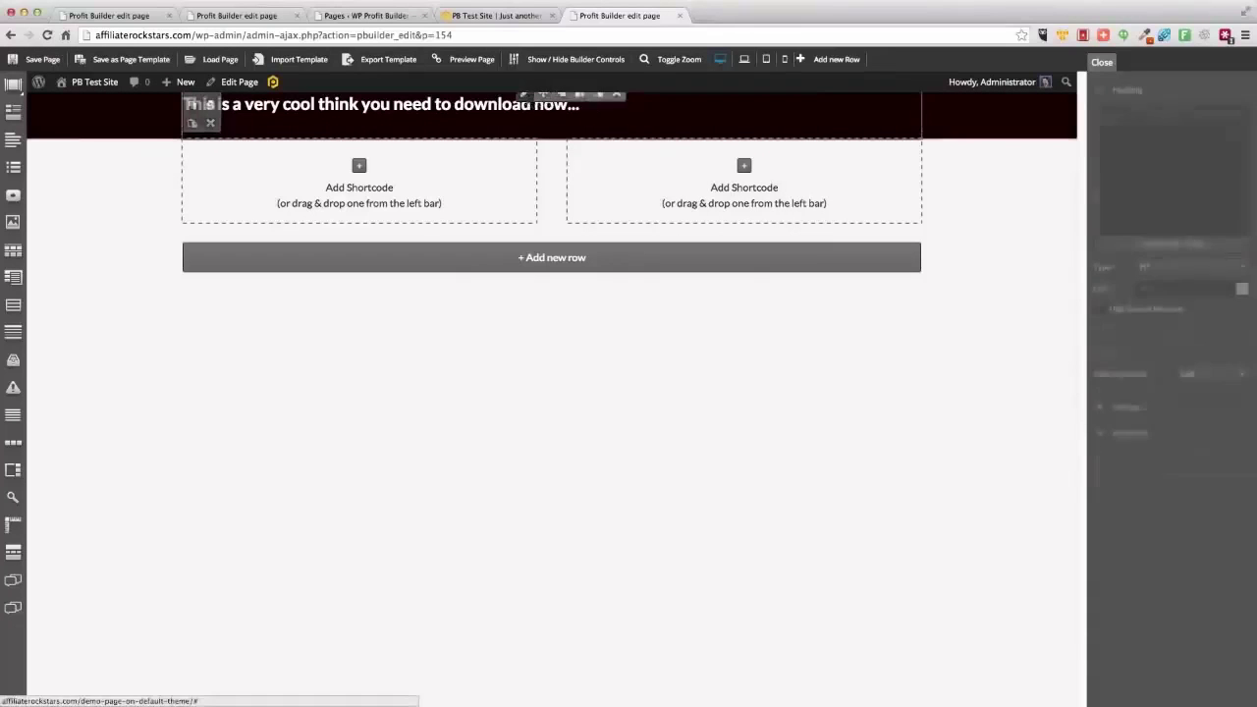
{"action": "left_click", "coordinate": [1184, 371]}
{"action": "left_click", "coordinate": [1193, 433]}
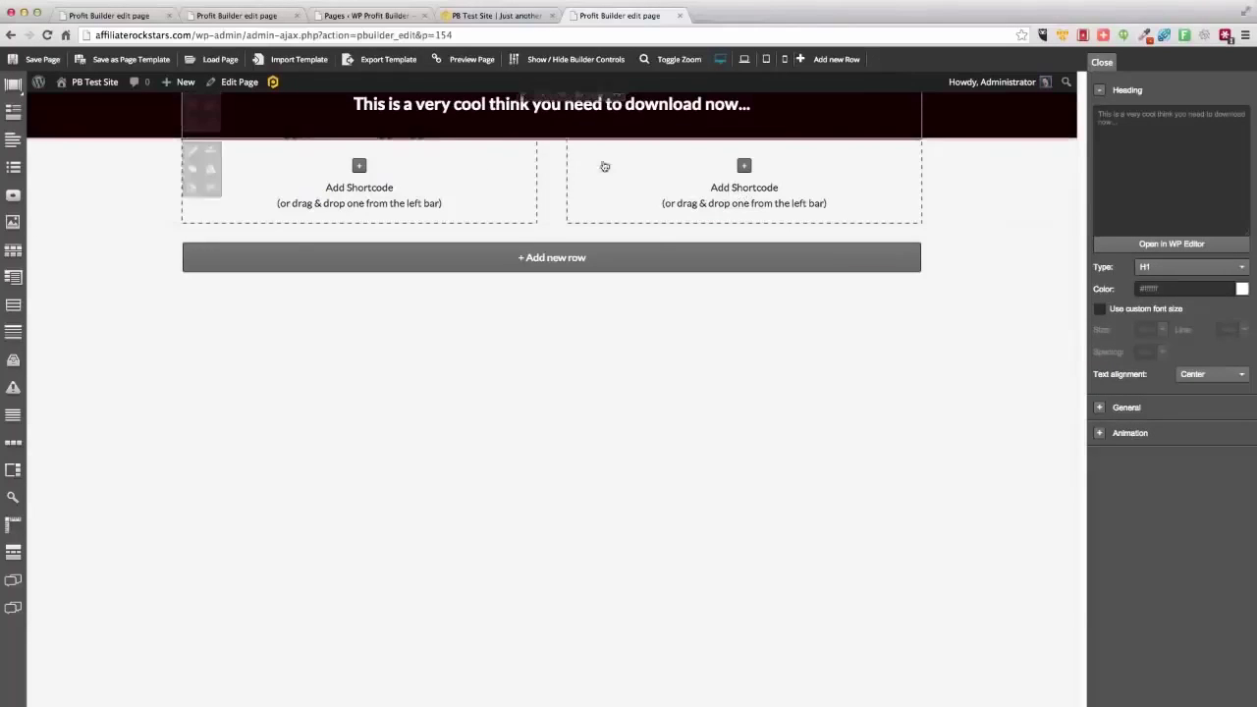
Step: Insert a Video element from the Content group into the two-column row's left column
{"action": "left_click", "coordinate": [363, 169]}
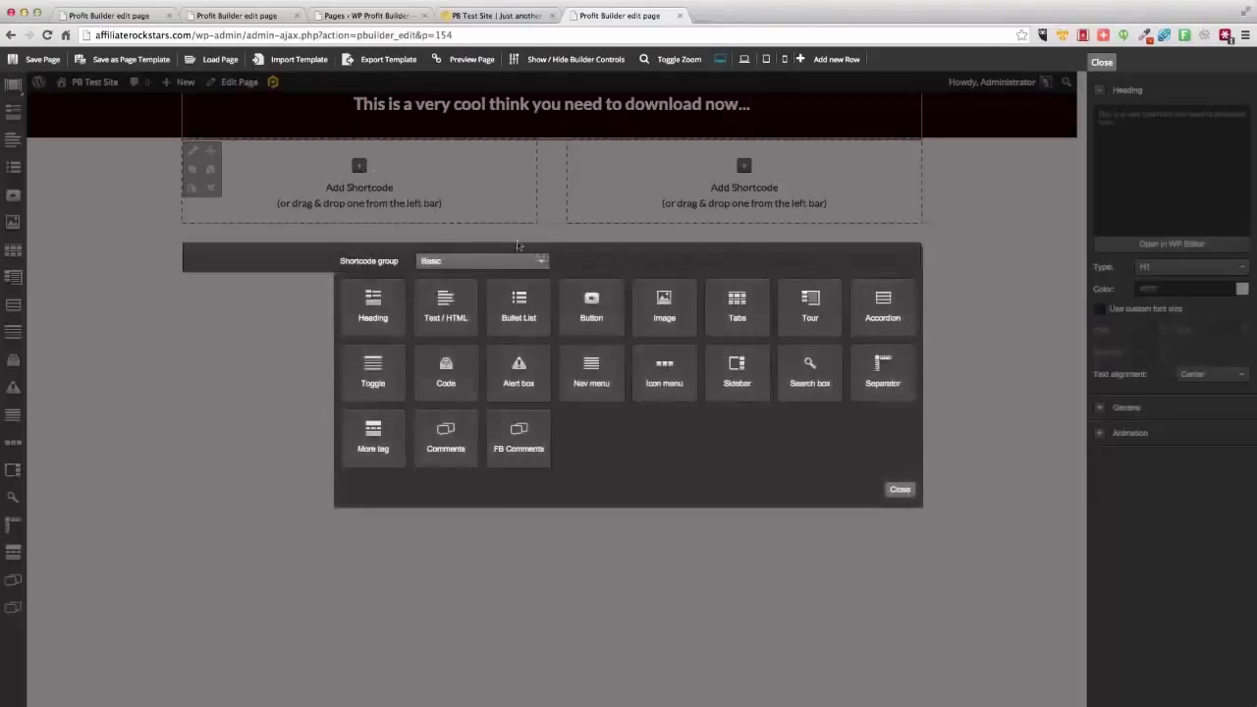
{"action": "left_click", "coordinate": [447, 262]}
{"action": "left_click", "coordinate": [435, 317]}
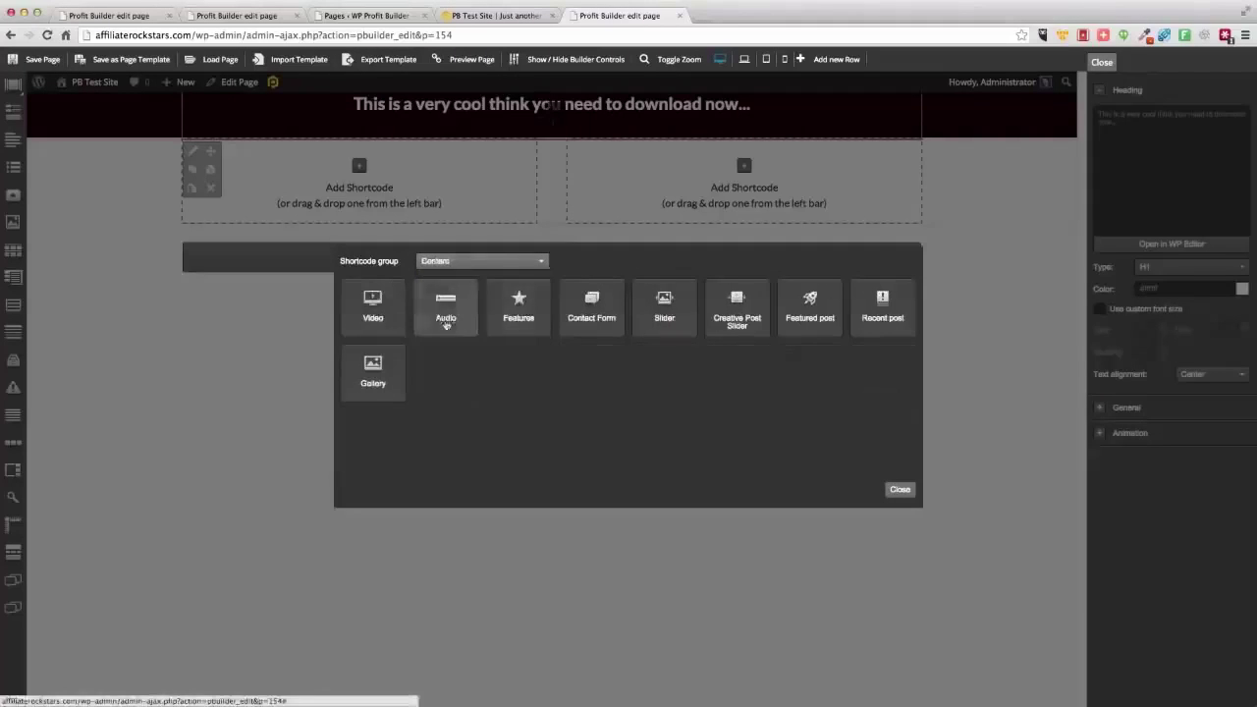
{"action": "left_click", "coordinate": [373, 301]}
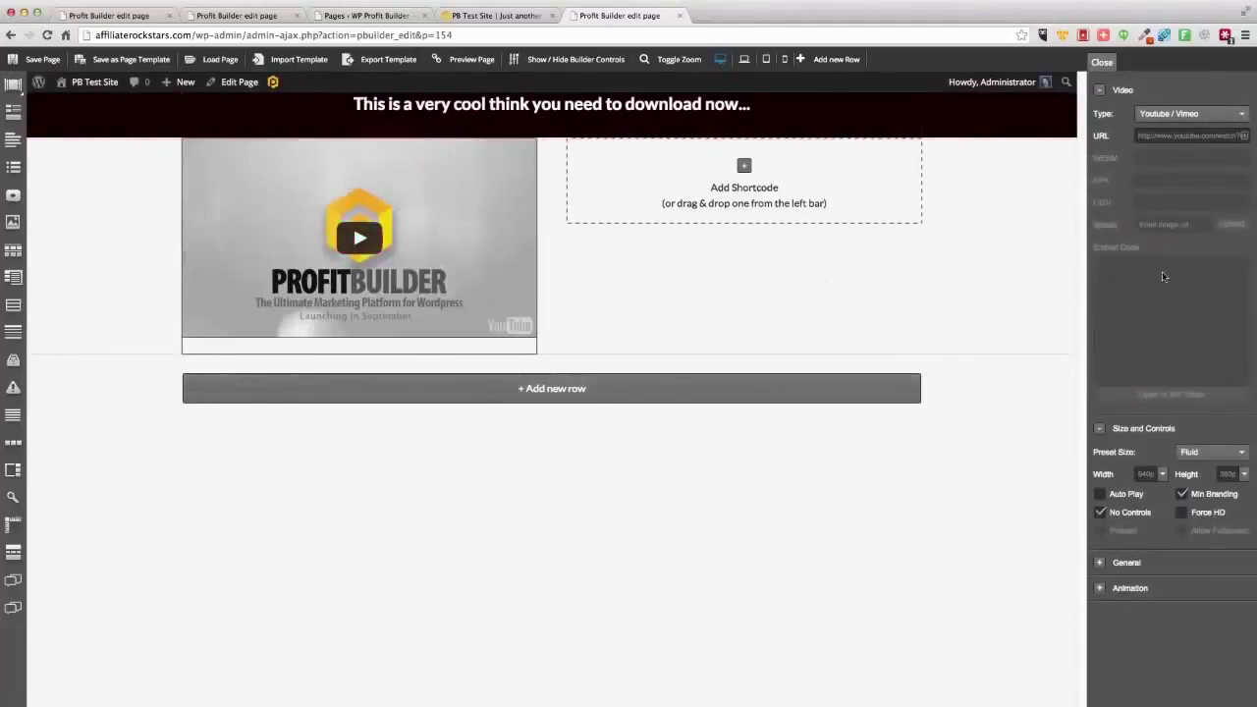
{"action": "left_click", "coordinate": [971, 213]}
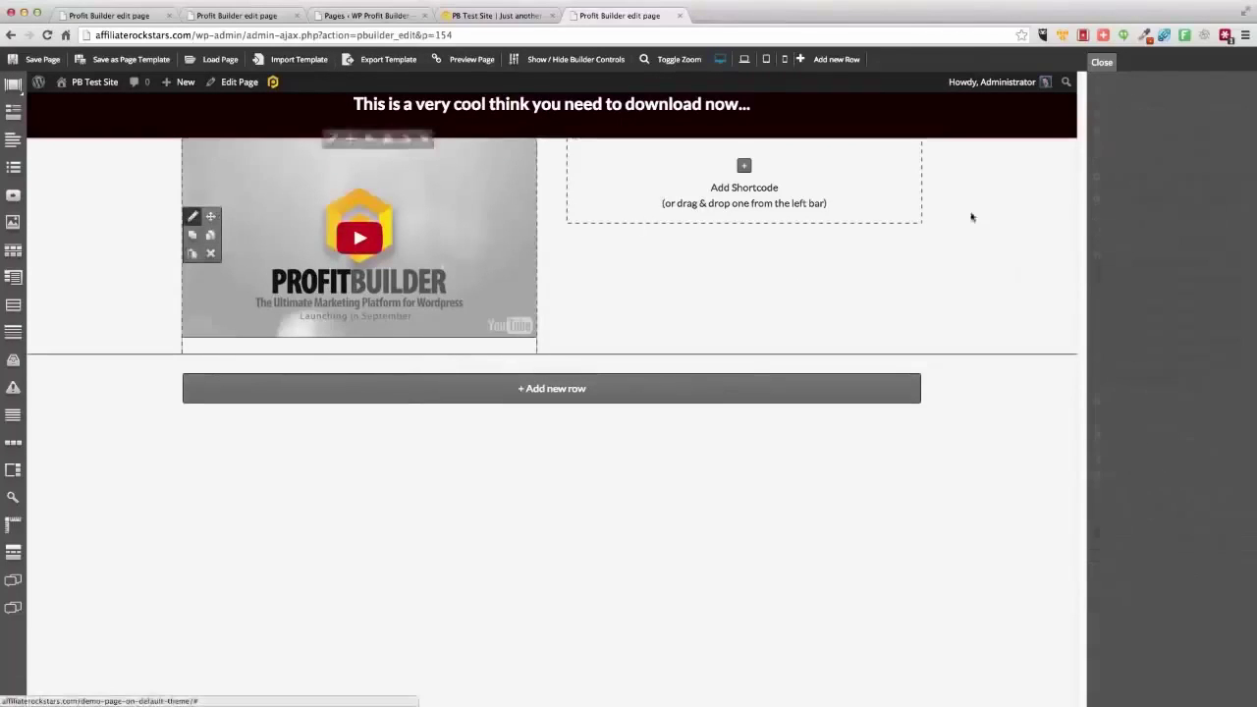
{"action": "left_click", "coordinate": [1206, 131]}
Step: Set the video row's top padding to 36
{"action": "type", "text": "36"}
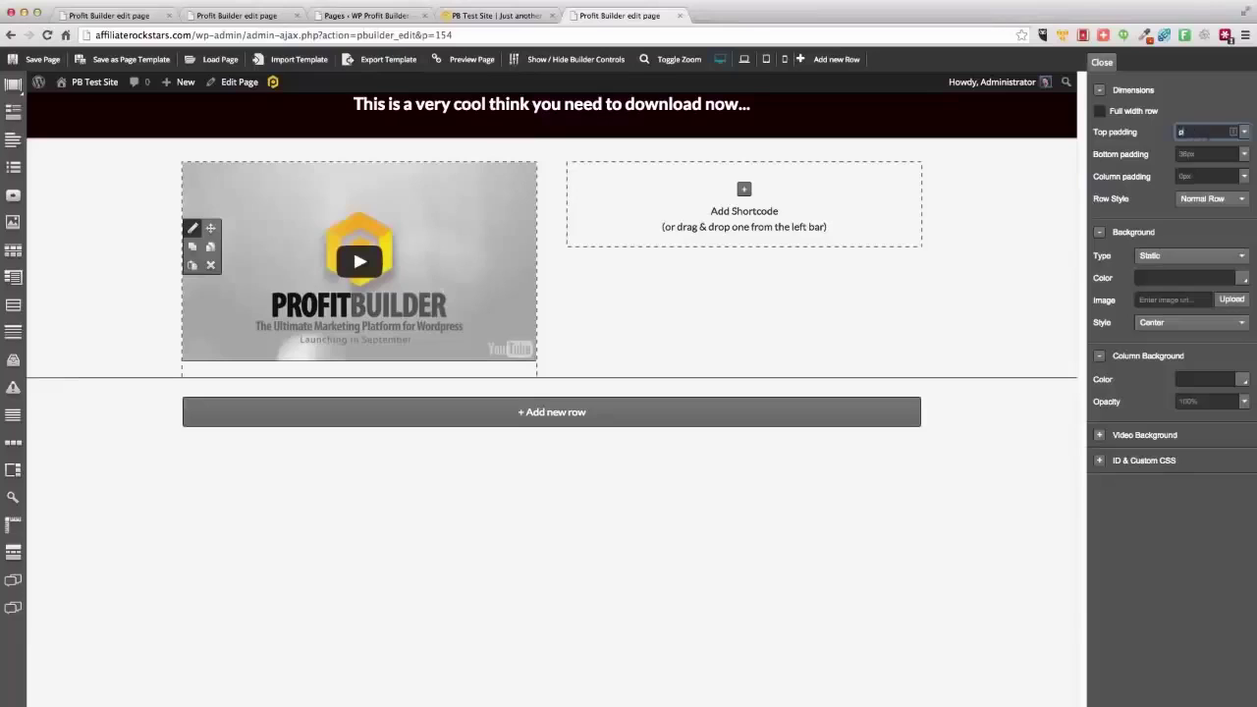
{"action": "key", "text": "BackSpace"}
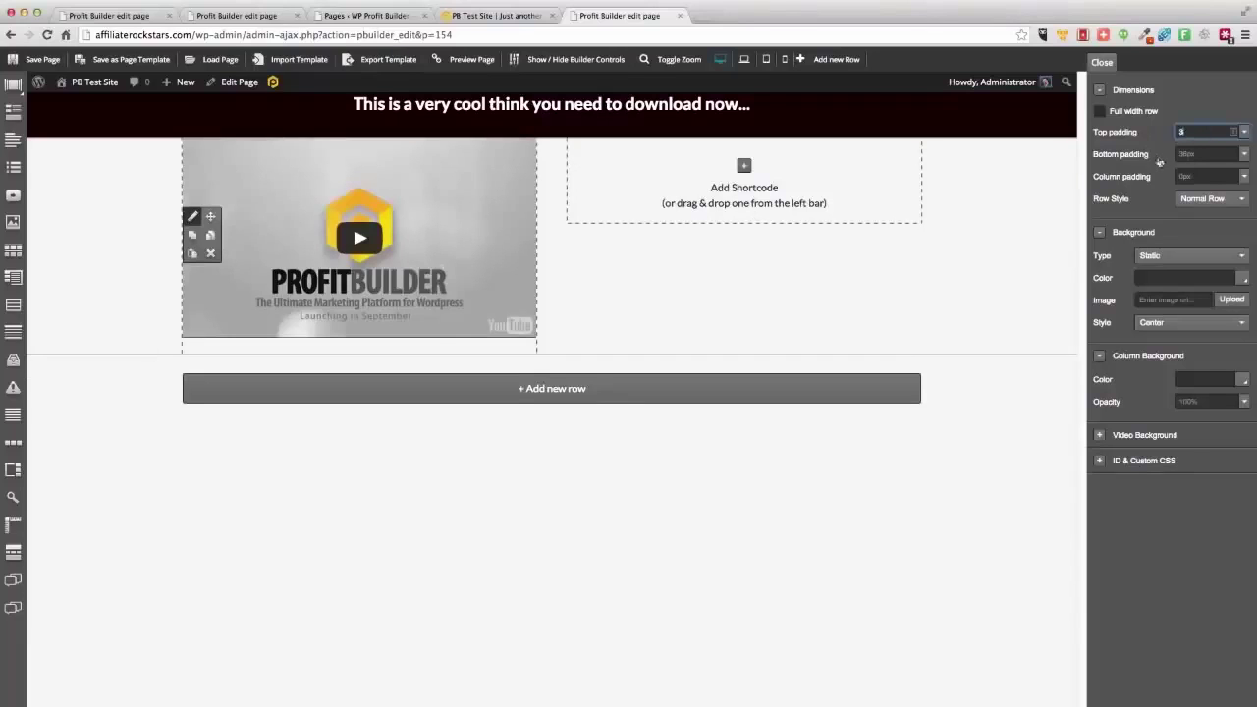
{"action": "type", "text": "6"}
{"action": "left_click", "coordinate": [723, 295]}
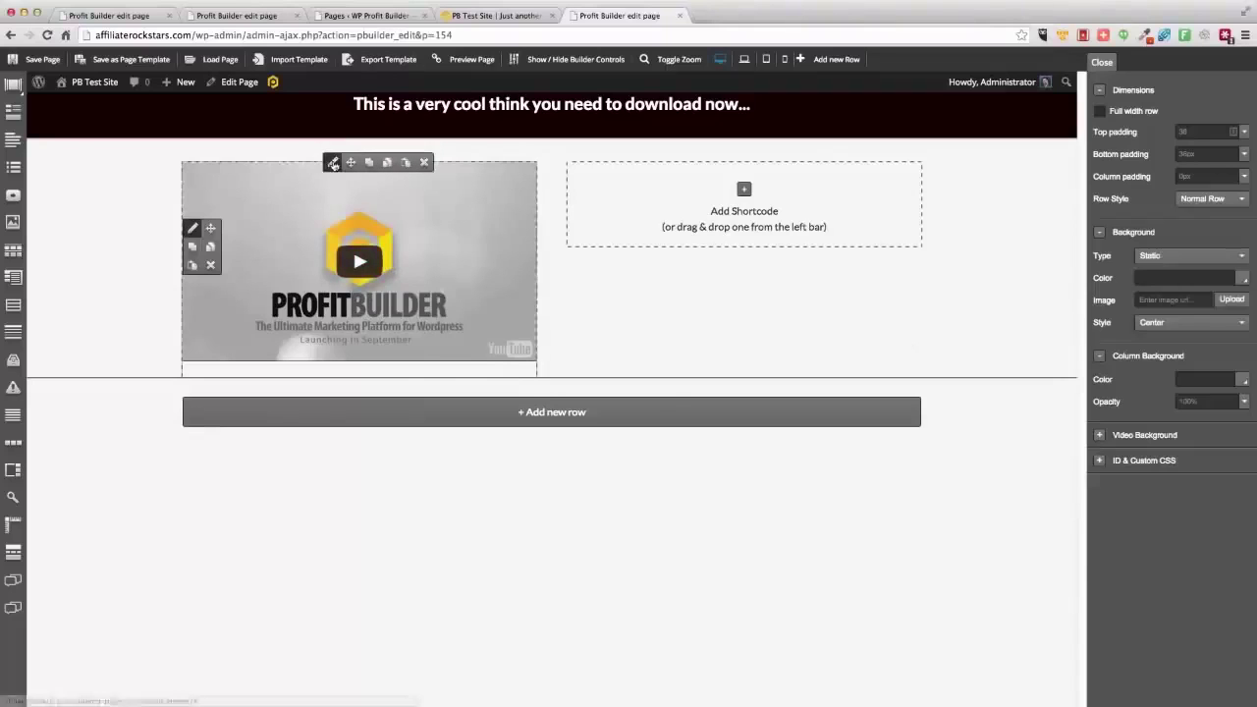
Step: Keep YouTube / Vimeo as the video source and bring up the Load page dialog
{"action": "left_click", "coordinate": [192, 228]}
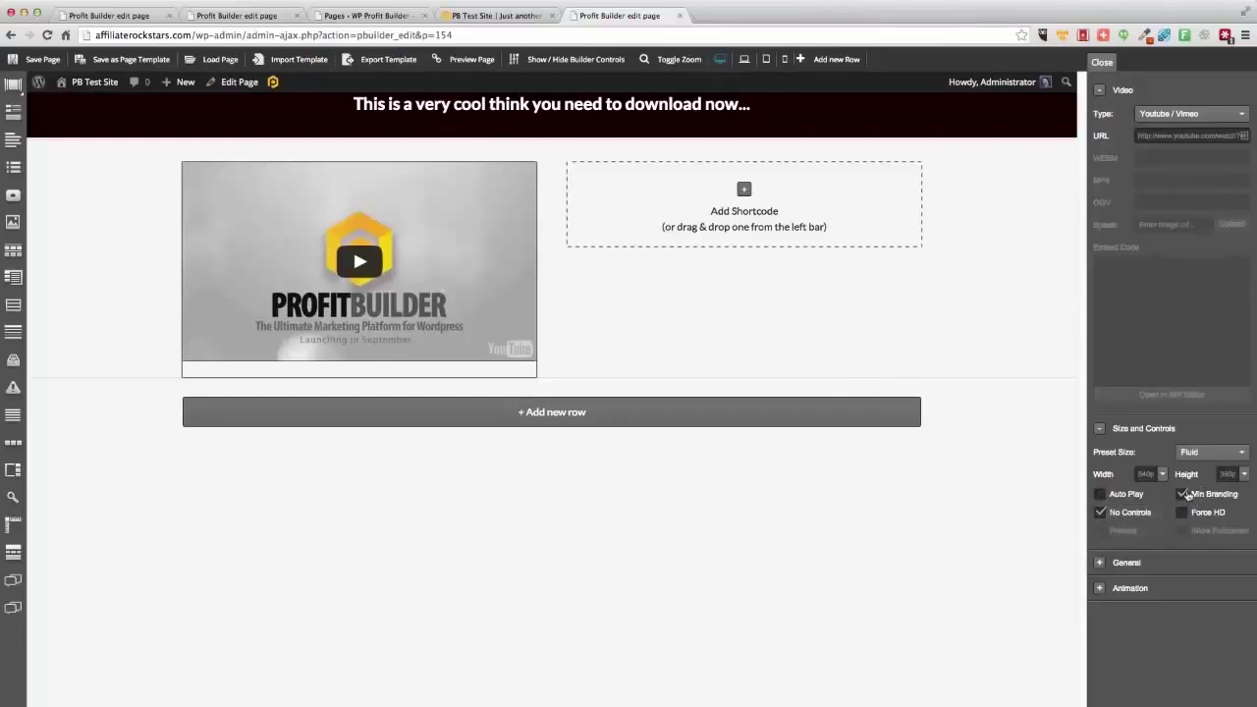
{"action": "left_click", "coordinate": [1179, 114]}
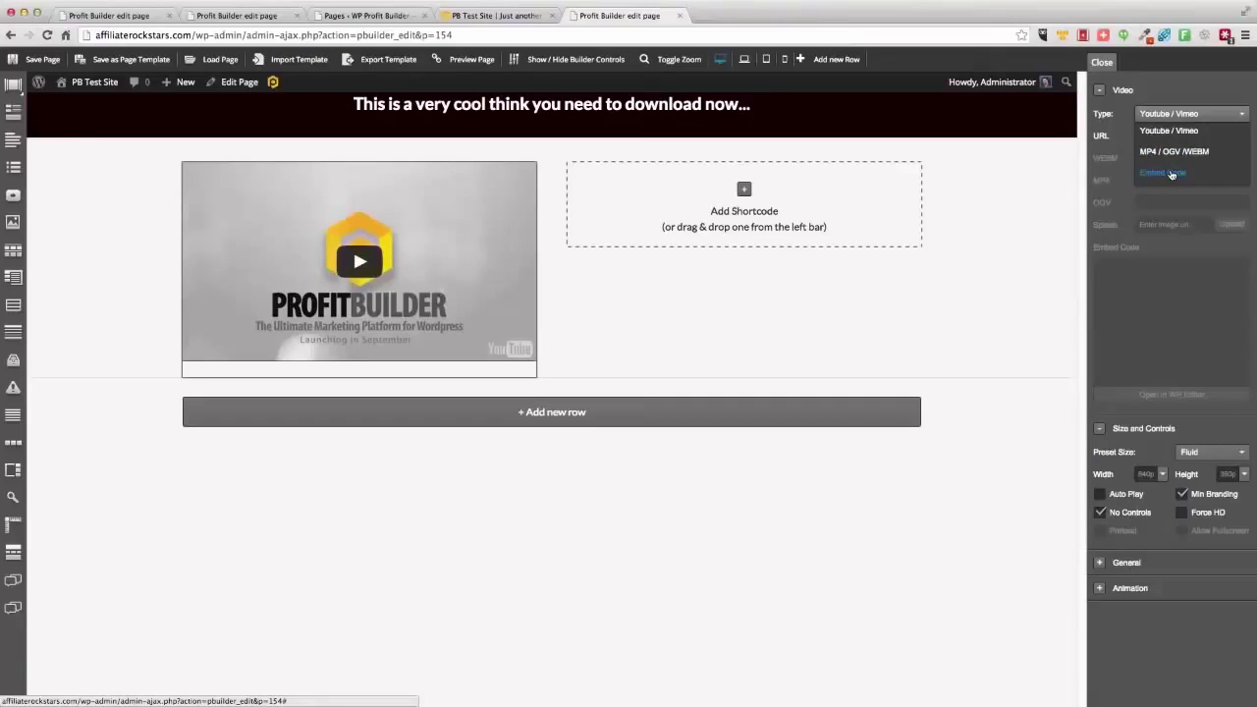
{"action": "left_click", "coordinate": [1168, 103]}
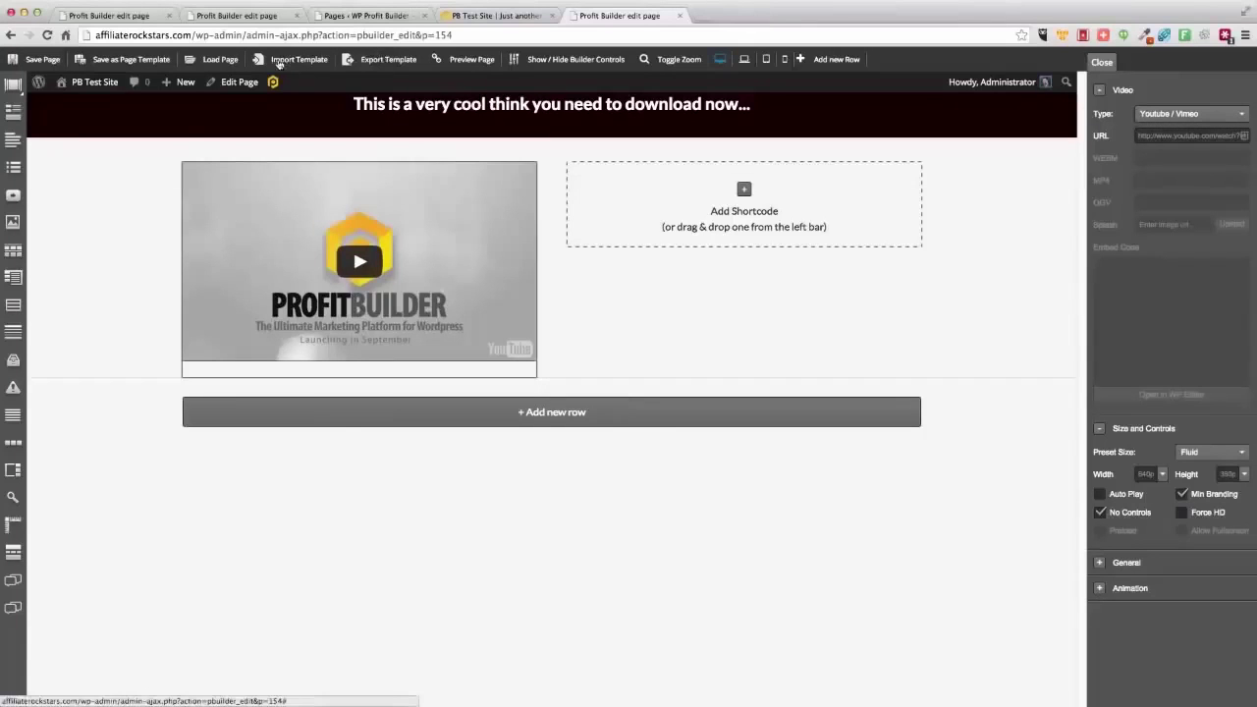
{"action": "left_click", "coordinate": [220, 59]}
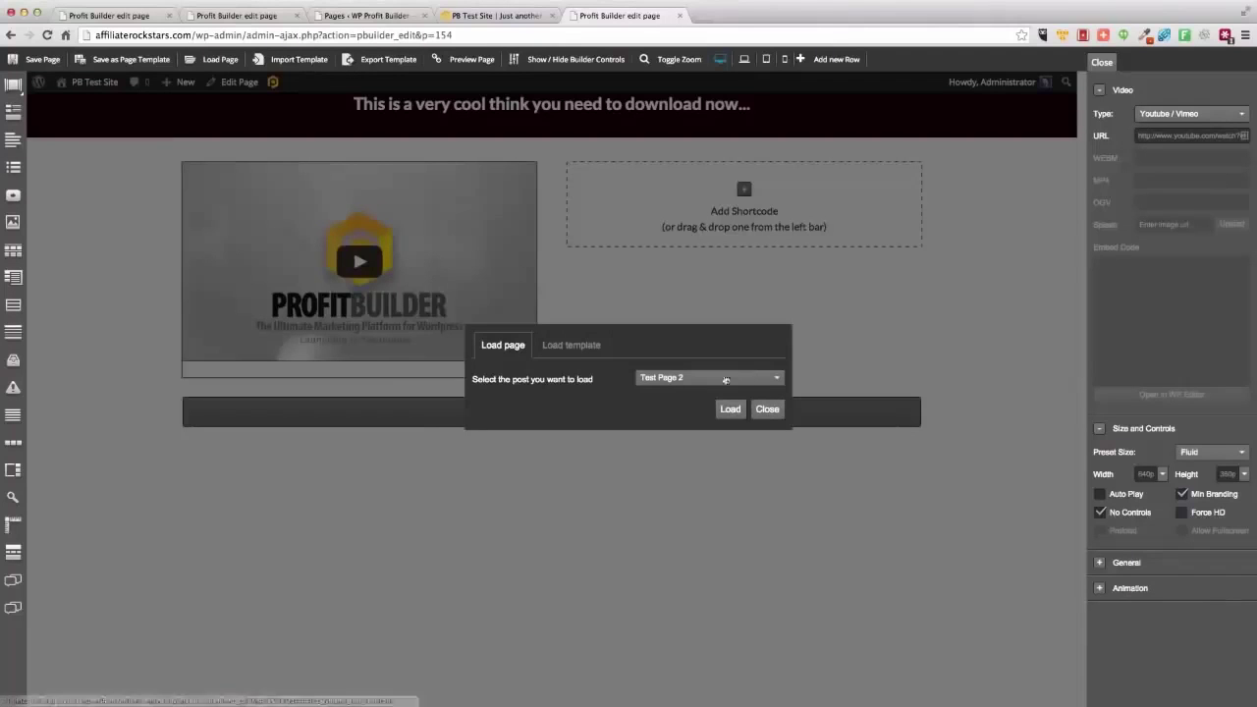
Step: Load the Seans Million Dollar Sales Page Fire template from the Load template tab
{"action": "left_click", "coordinate": [571, 345]}
{"action": "left_click", "coordinate": [679, 379]}
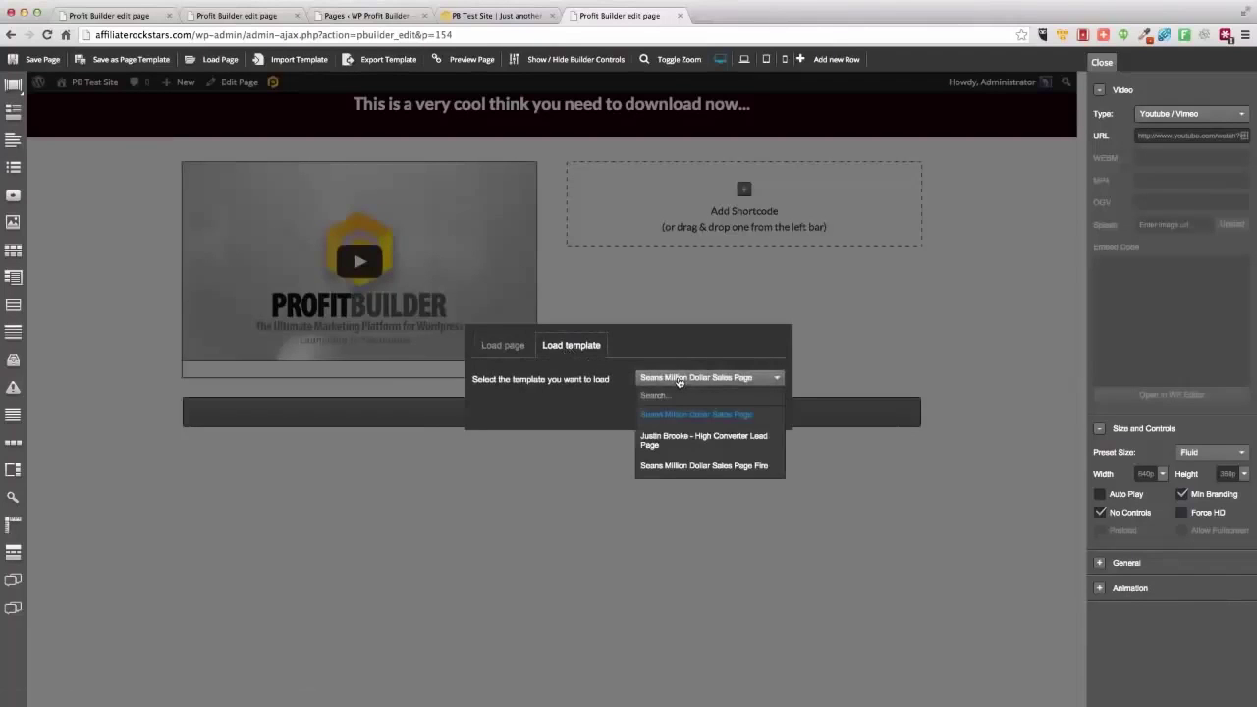
{"action": "left_click", "coordinate": [703, 465]}
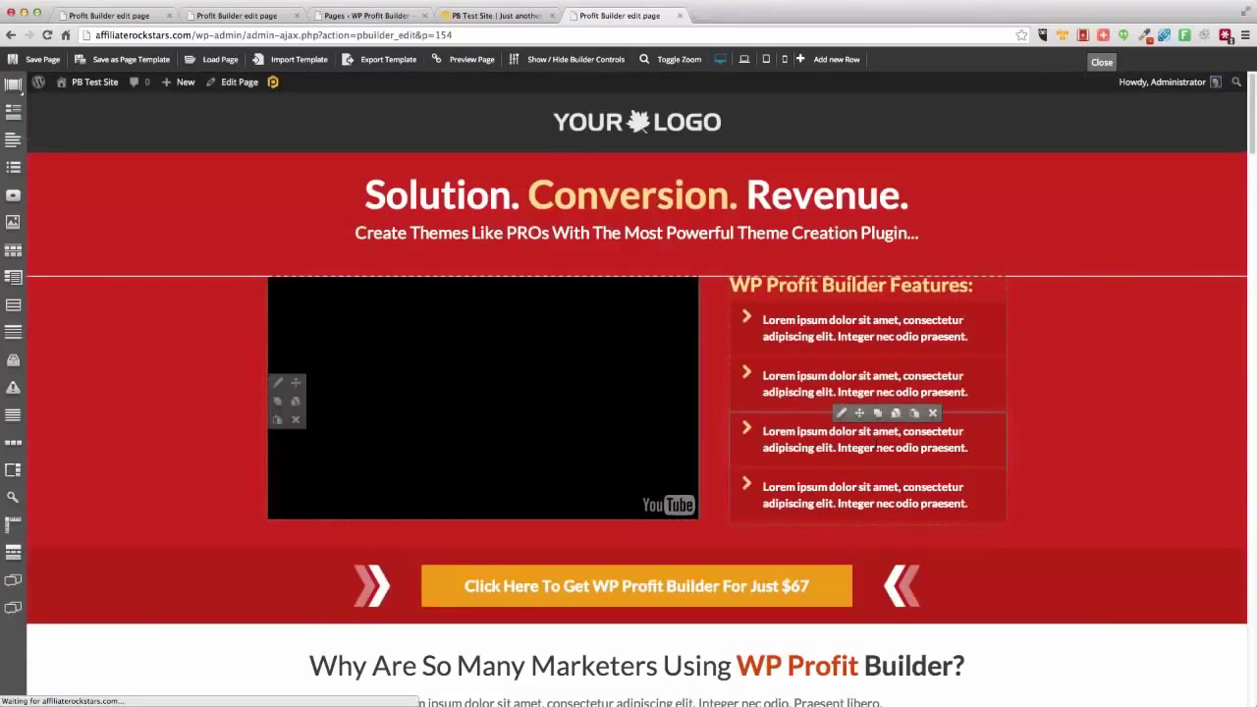
{"action": "scroll", "coordinate": [324, 339], "scroll_direction": "down", "scroll_amount": 2}
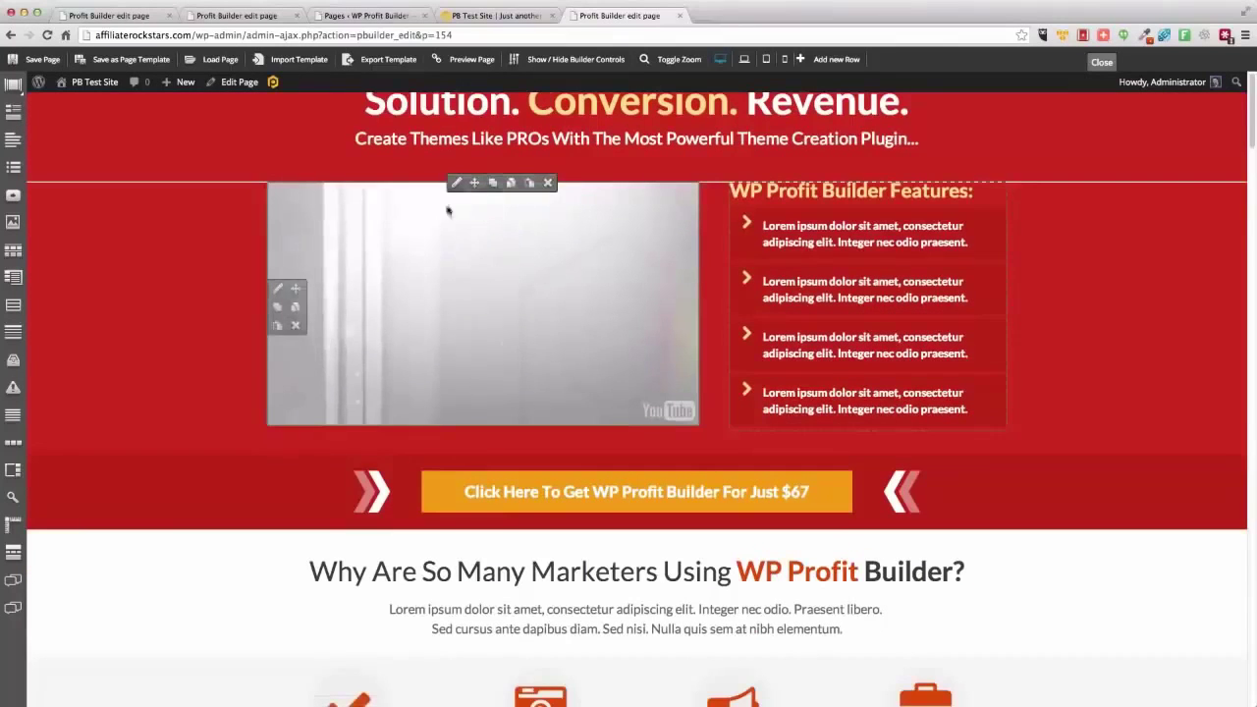
{"action": "left_click", "coordinate": [438, 289]}
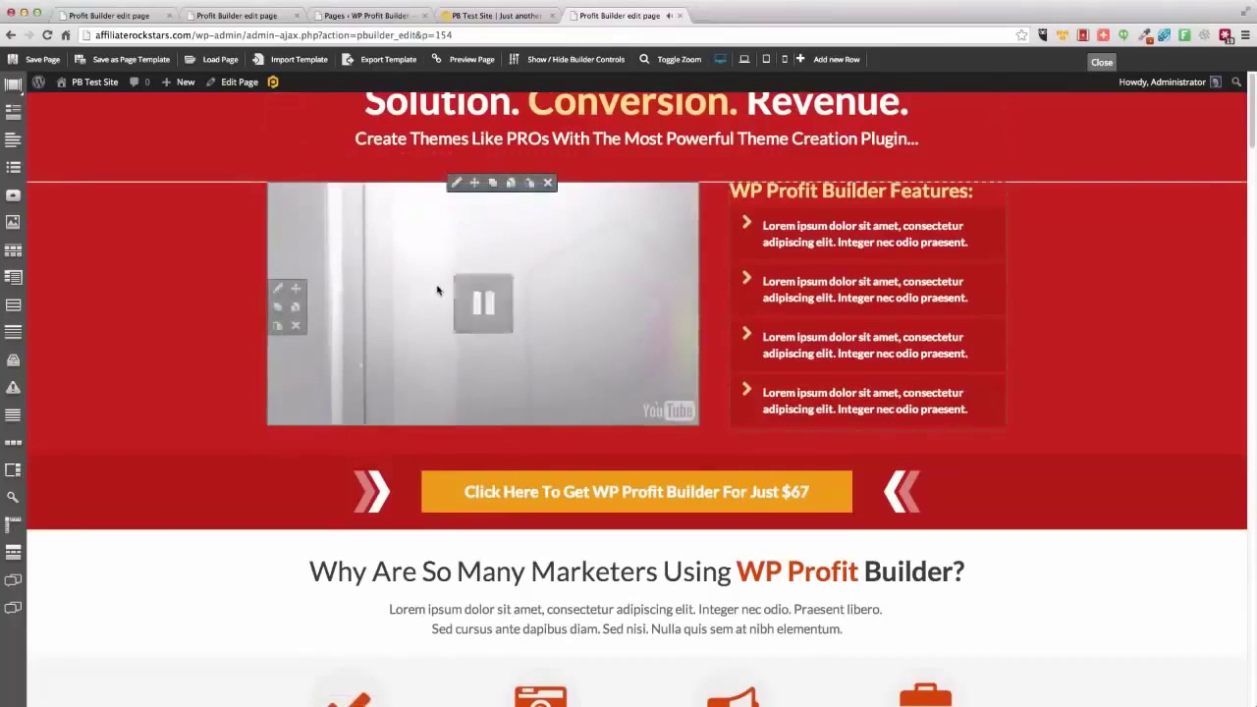
{"action": "left_click", "coordinate": [483, 16]}
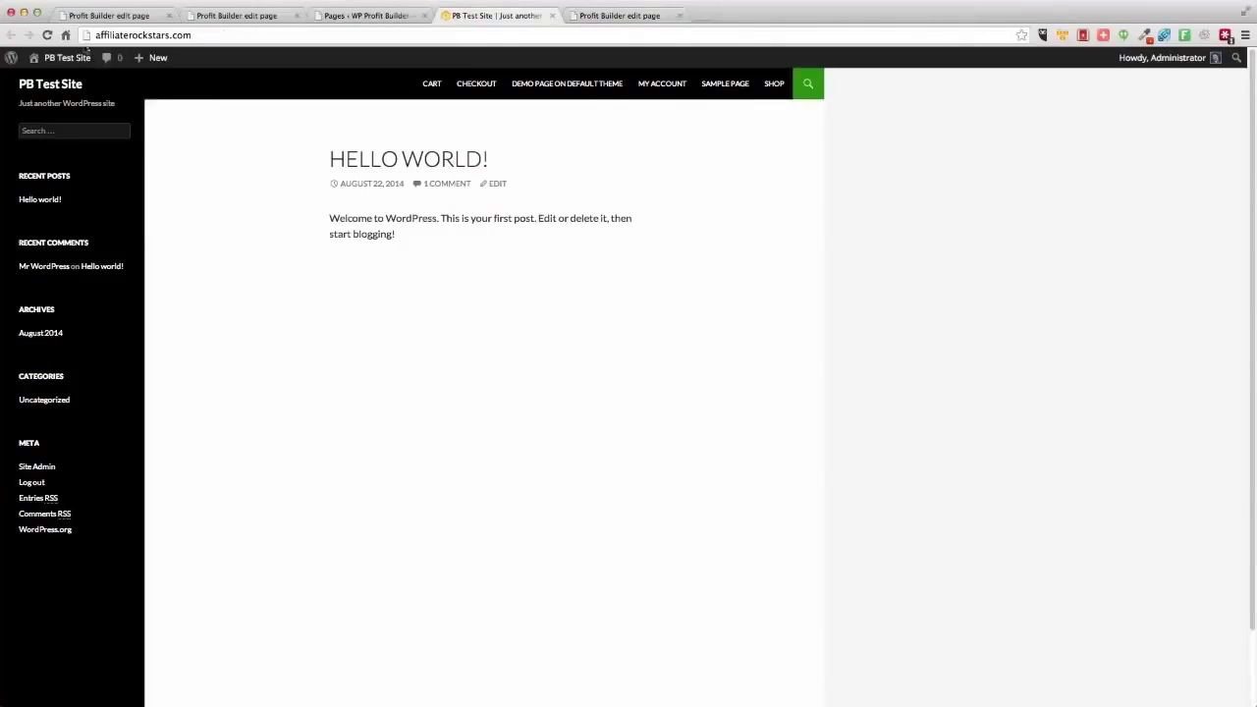
Step: Reload the PB Test Site front page and return to the Profit Builder editor tab
{"action": "left_click", "coordinate": [47, 34]}
{"action": "left_click", "coordinate": [634, 16]}
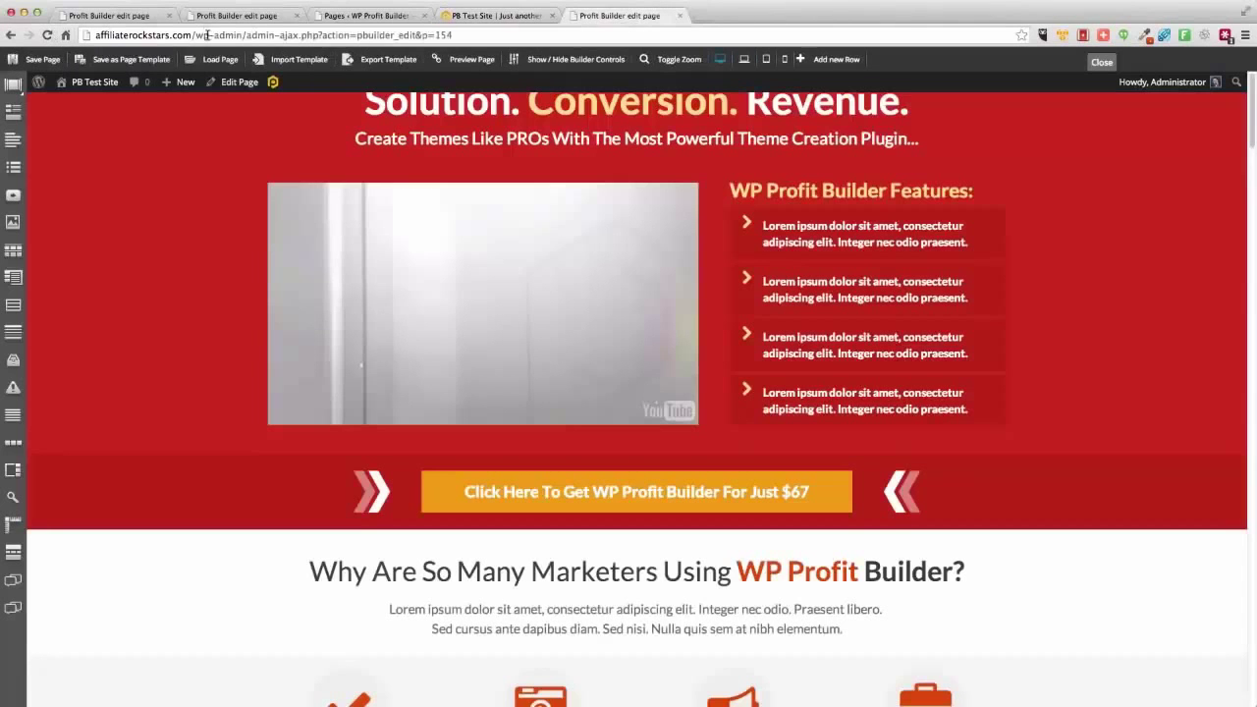
Step: Preview the sales page at tablet and both phone widths, toggling zoom out and back
{"action": "left_click", "coordinate": [744, 60]}
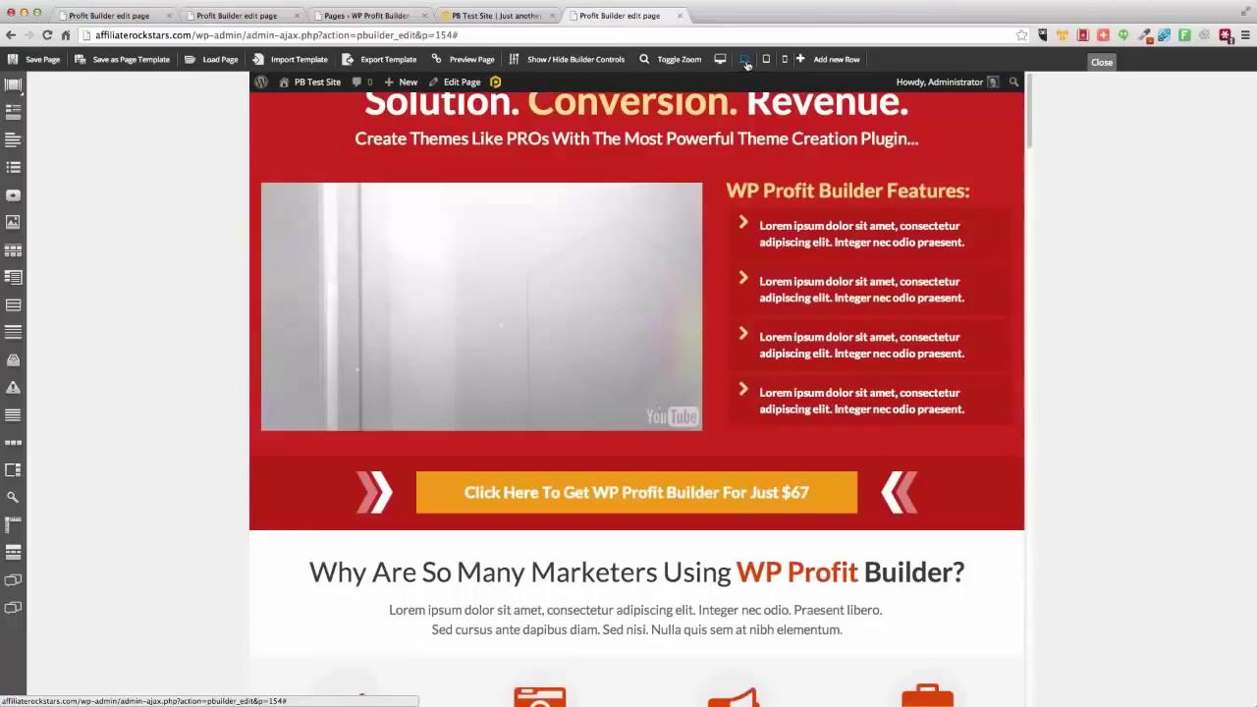
{"action": "left_click", "coordinate": [767, 60]}
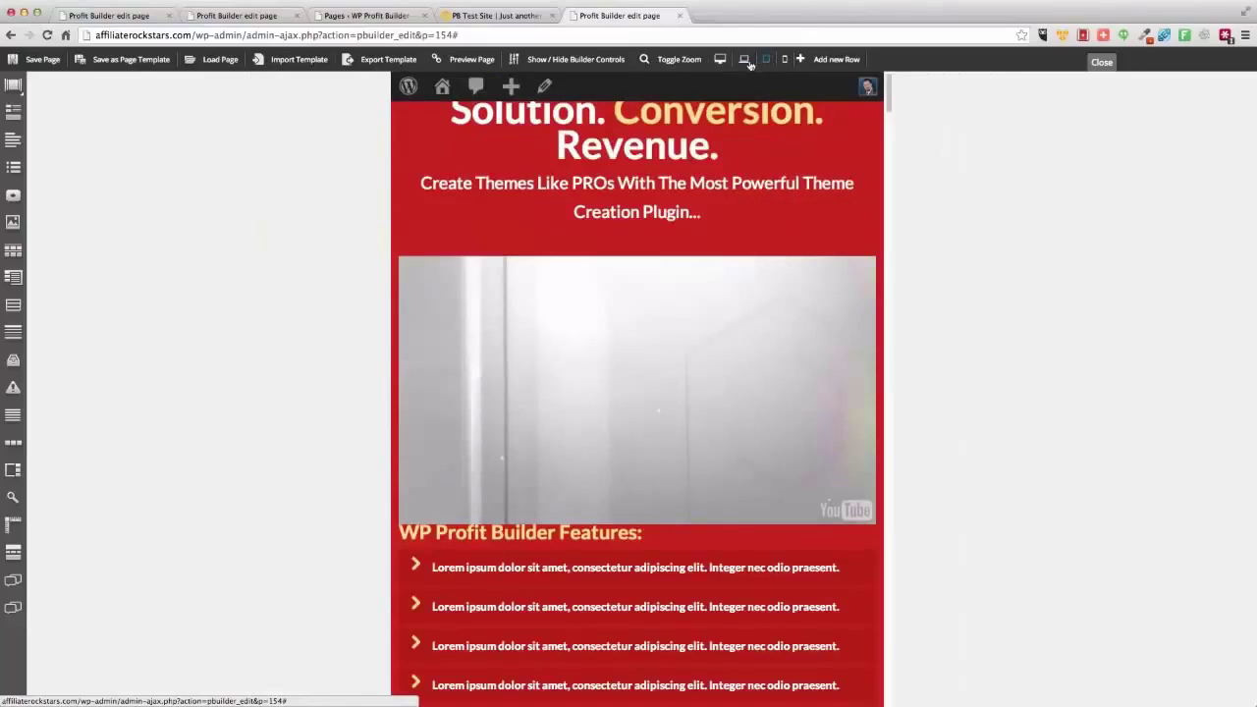
{"action": "left_click", "coordinate": [789, 60]}
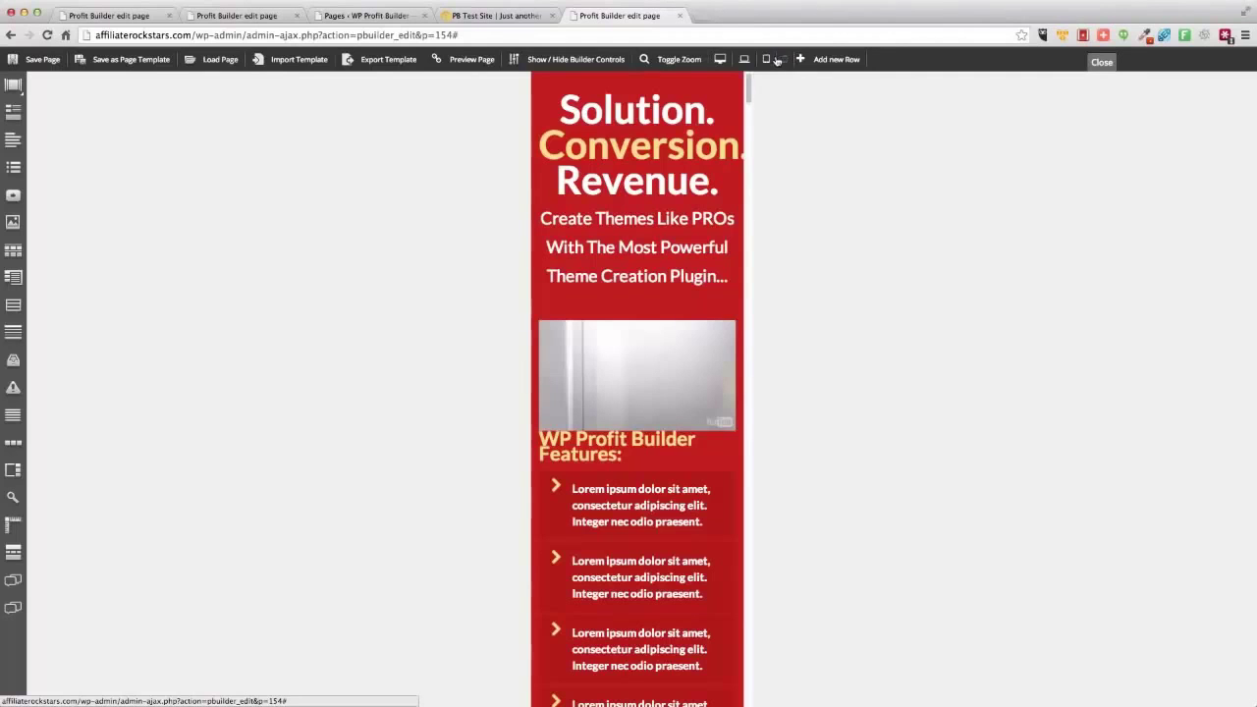
{"action": "left_click", "coordinate": [683, 60]}
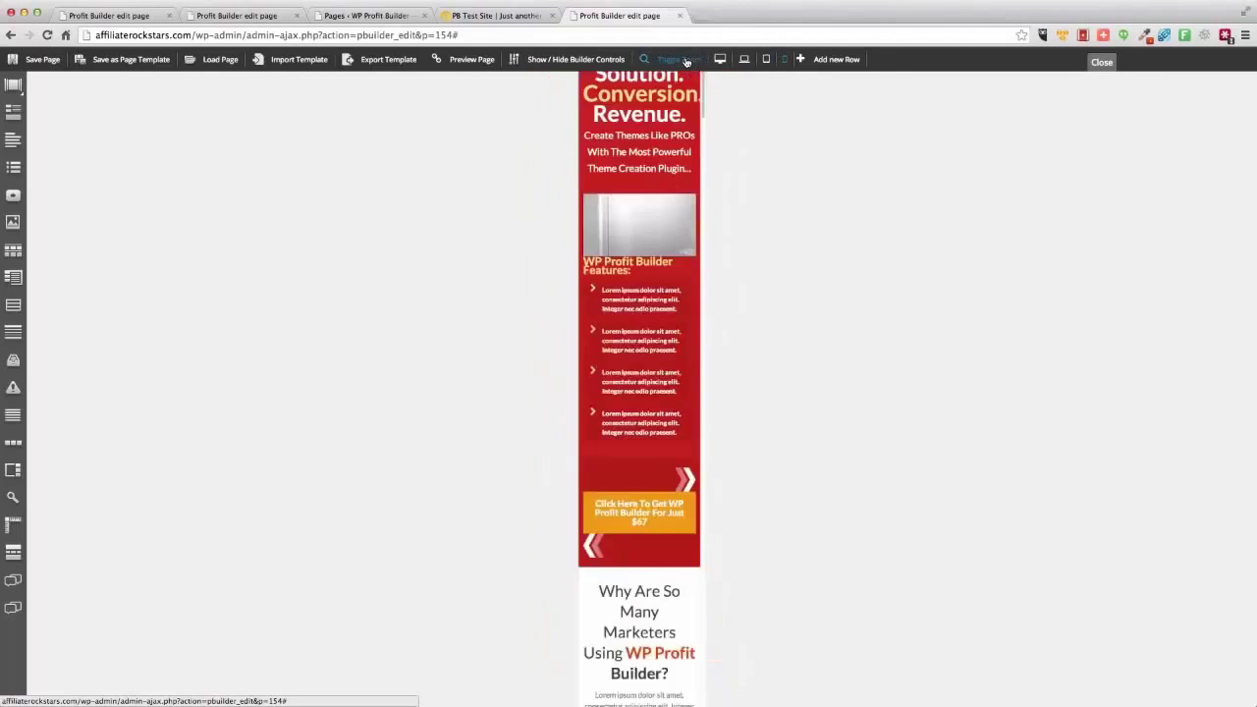
{"action": "left_click", "coordinate": [685, 60]}
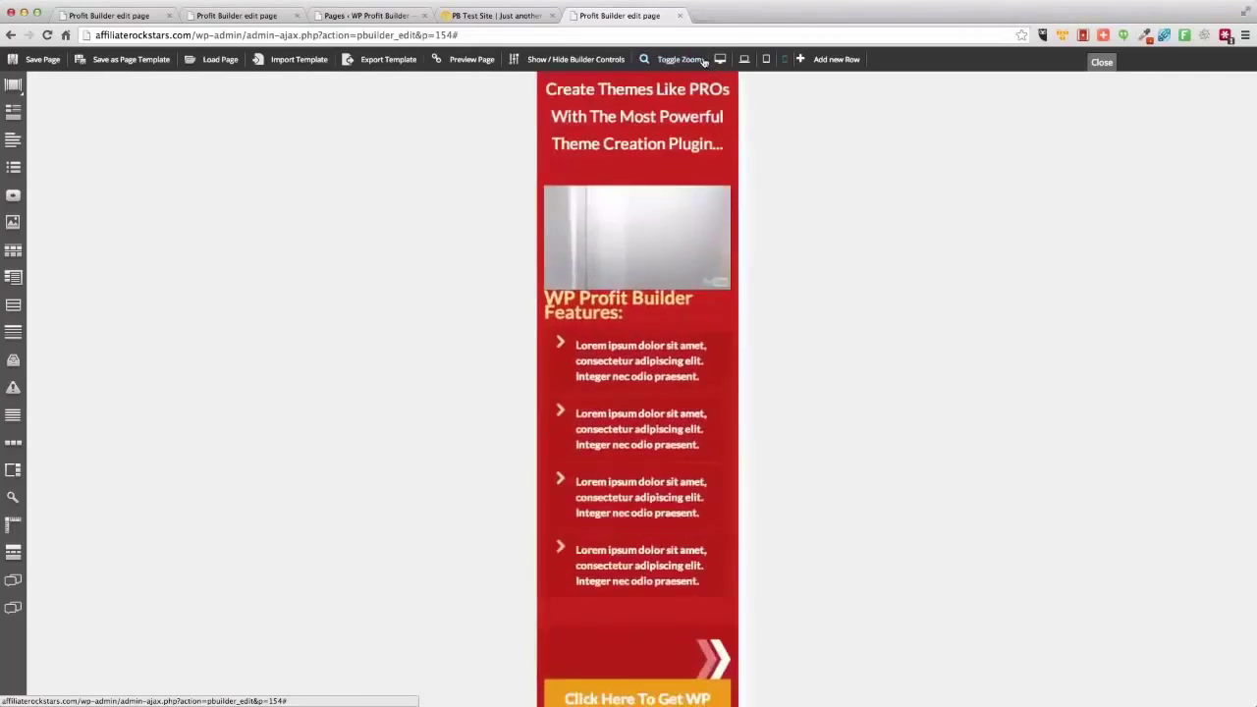
Step: Return to desktop width, toggle zoom and builder controls, and save the page
{"action": "left_click", "coordinate": [721, 60]}
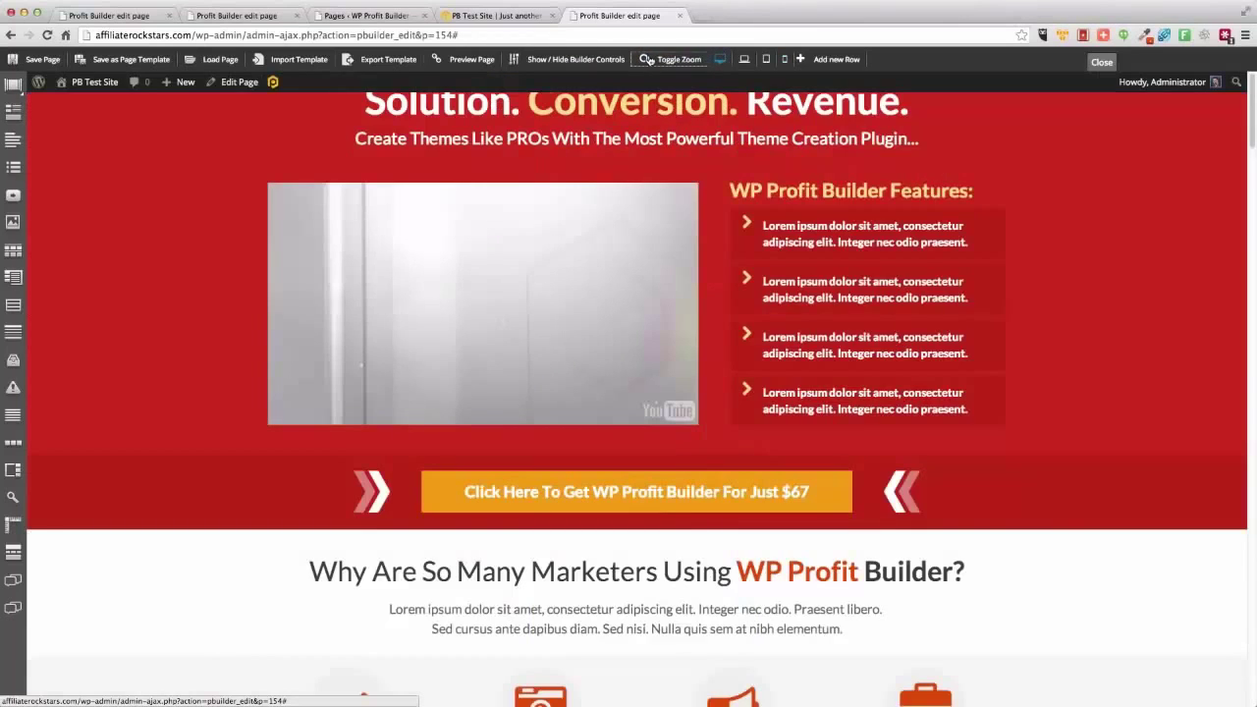
{"action": "left_click", "coordinate": [656, 60]}
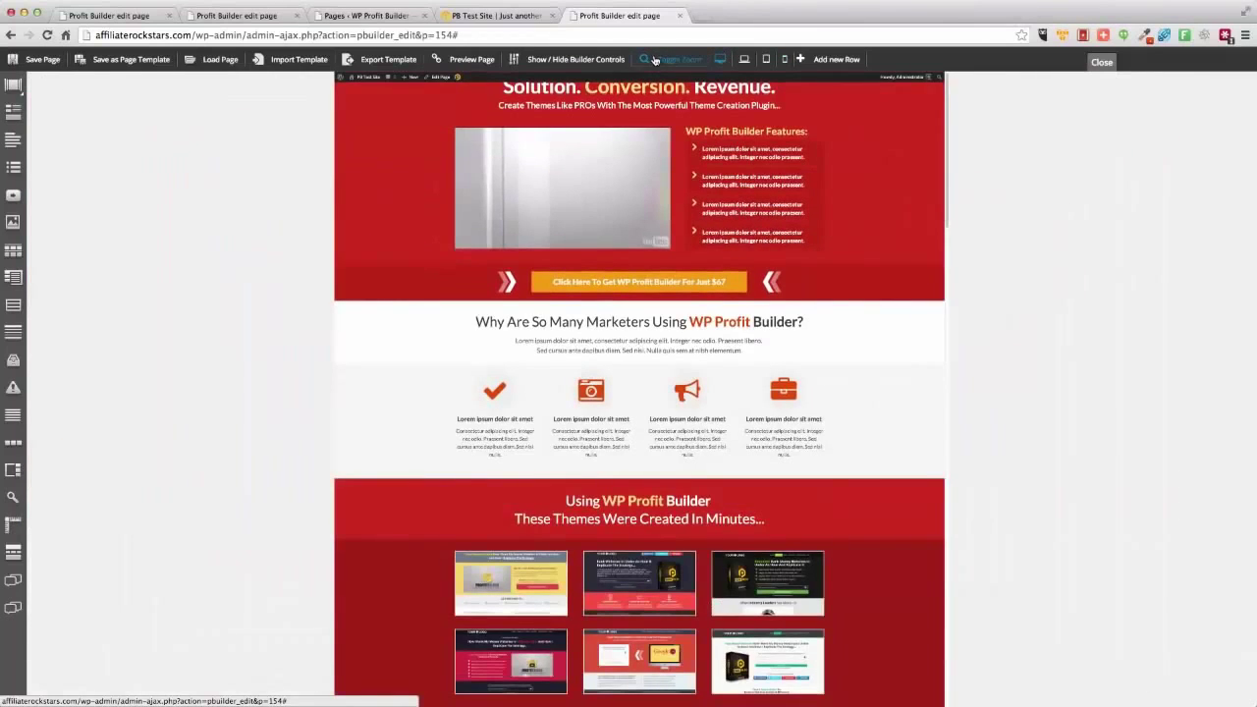
{"action": "left_click", "coordinate": [655, 60]}
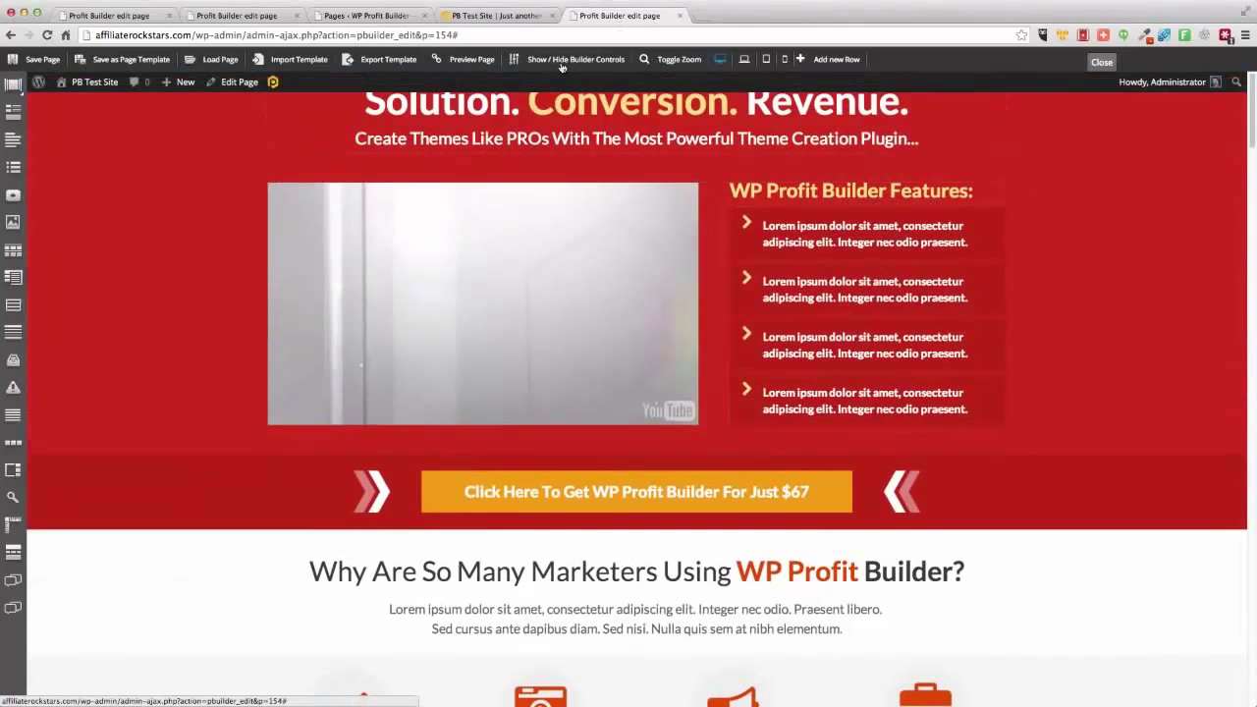
{"action": "left_click", "coordinate": [567, 60]}
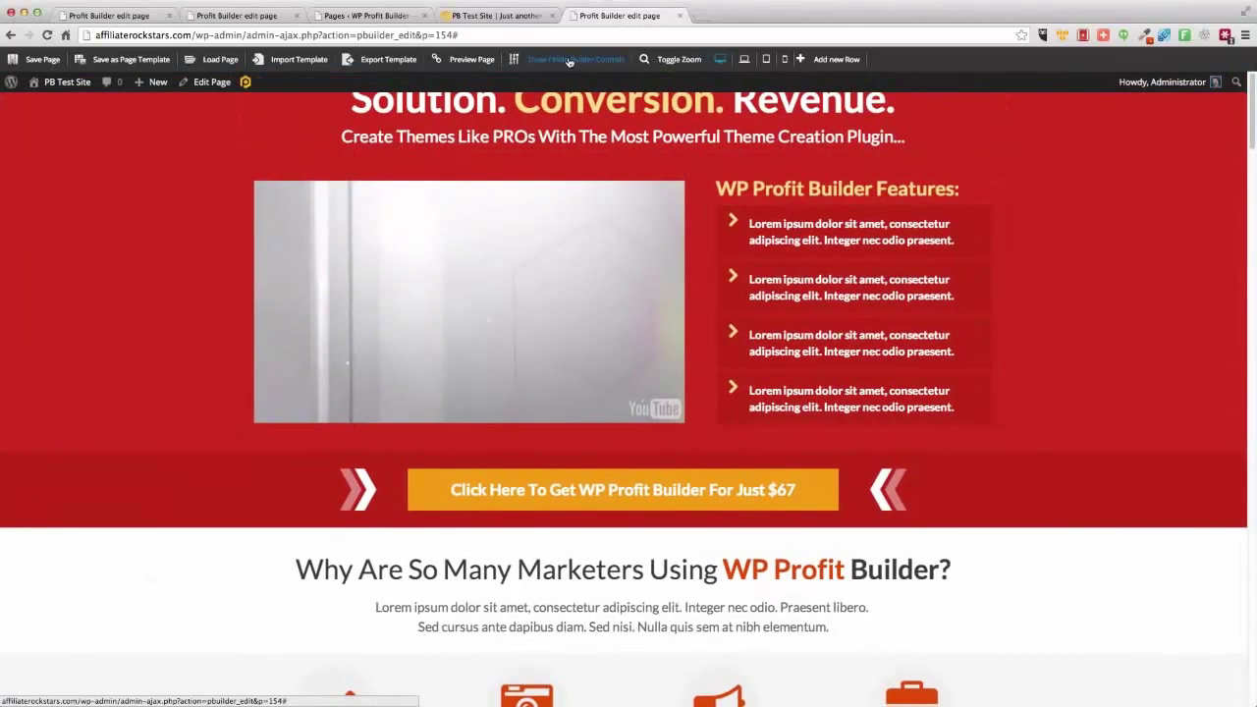
{"action": "left_click", "coordinate": [568, 60]}
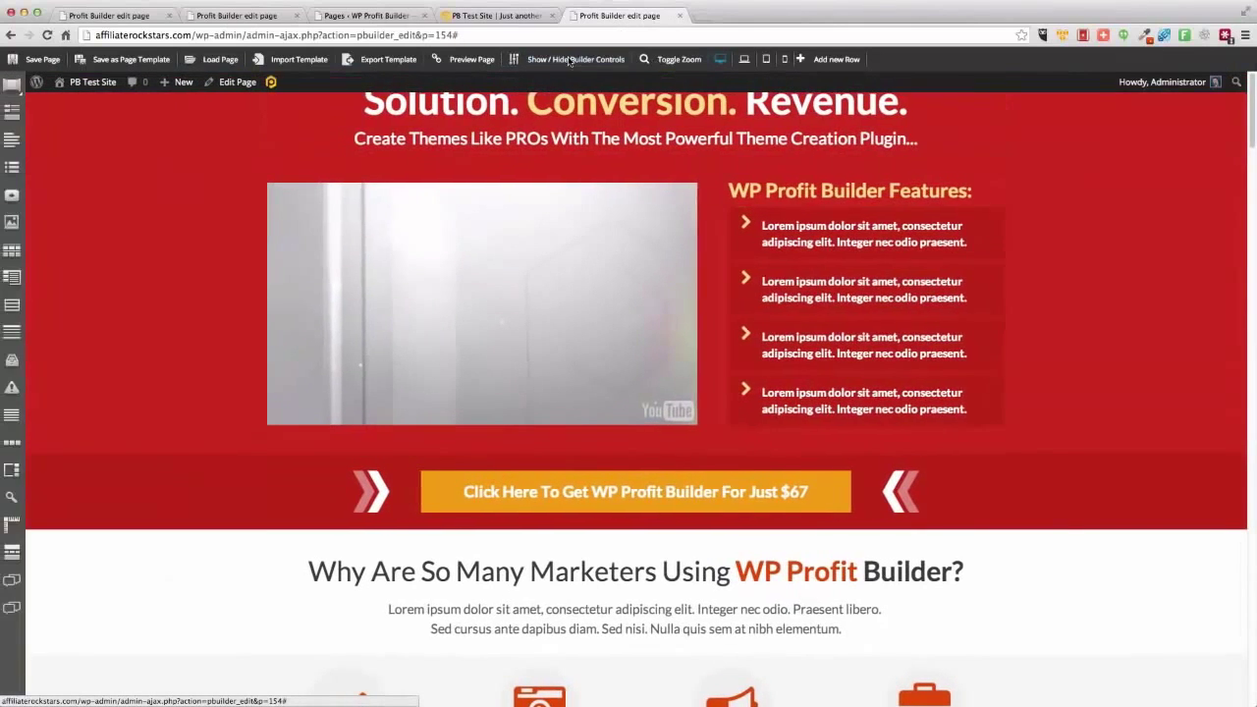
{"action": "left_click", "coordinate": [54, 60]}
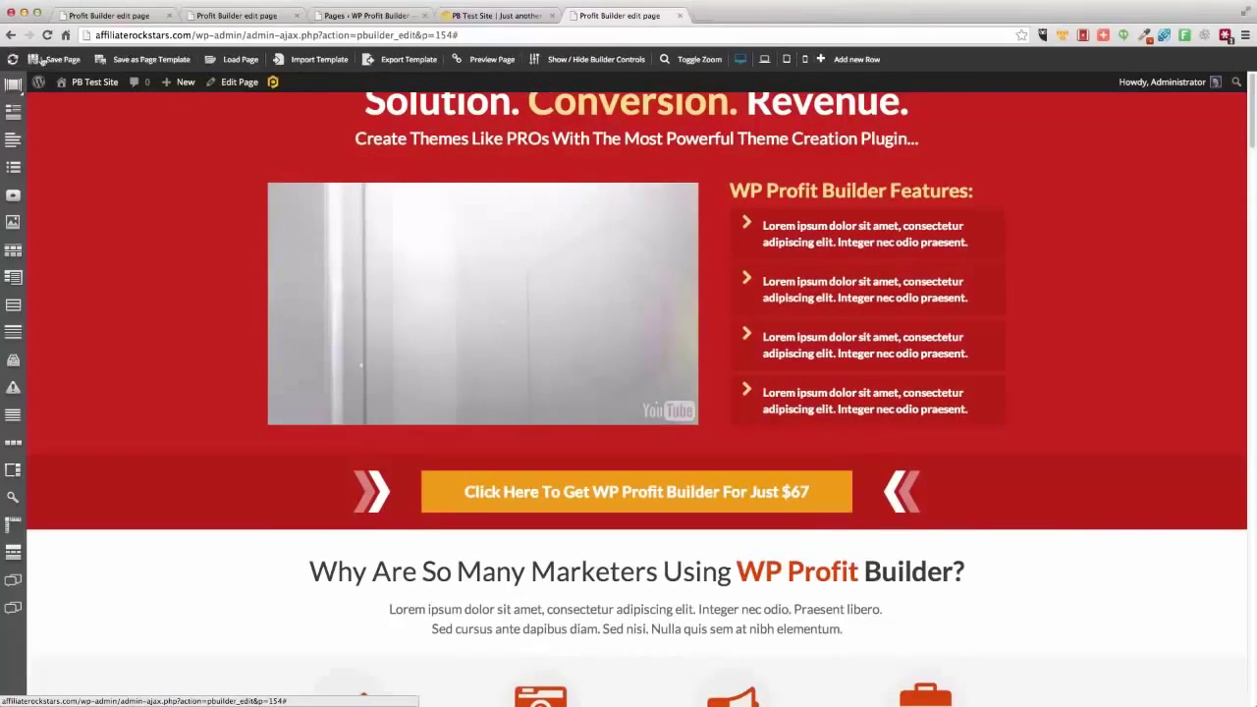
Step: Open the page preview in a new browser tab
{"action": "right_click", "coordinate": [474, 63]}
{"action": "left_click", "coordinate": [511, 69]}
{"action": "left_click", "coordinate": [702, 22]}
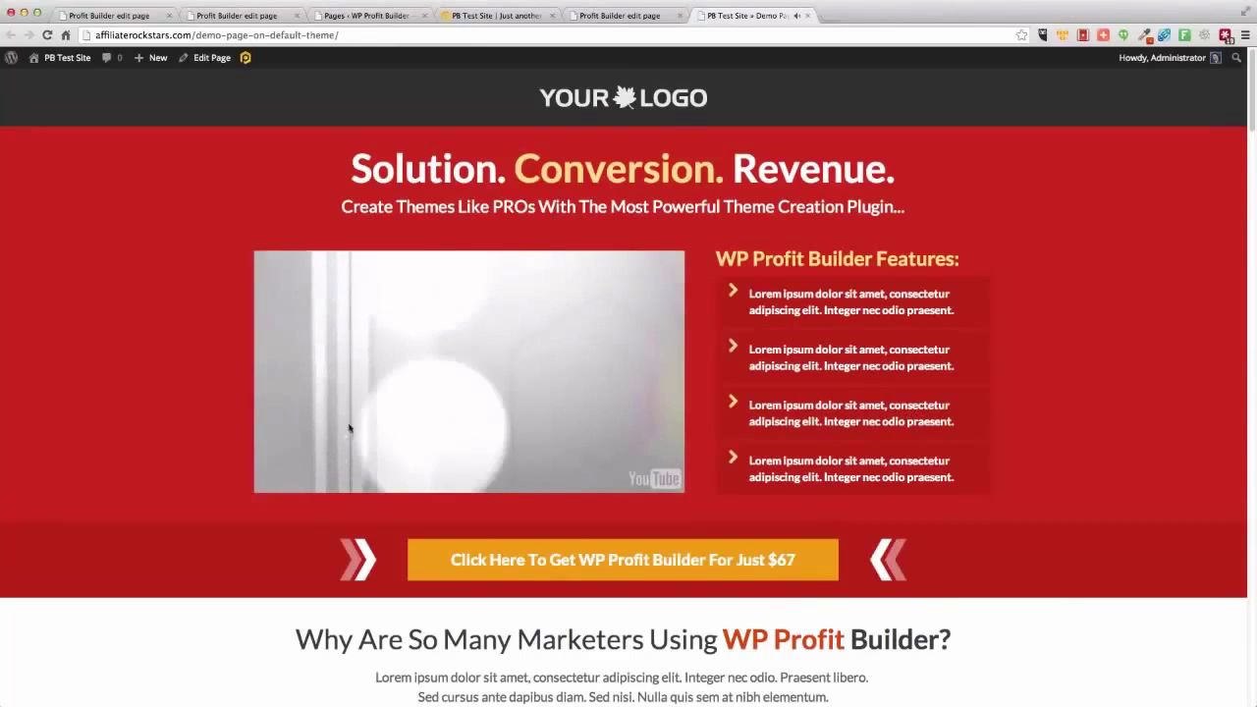
{"action": "scroll", "coordinate": [348, 428], "scroll_direction": "down", "scroll_amount": 15}
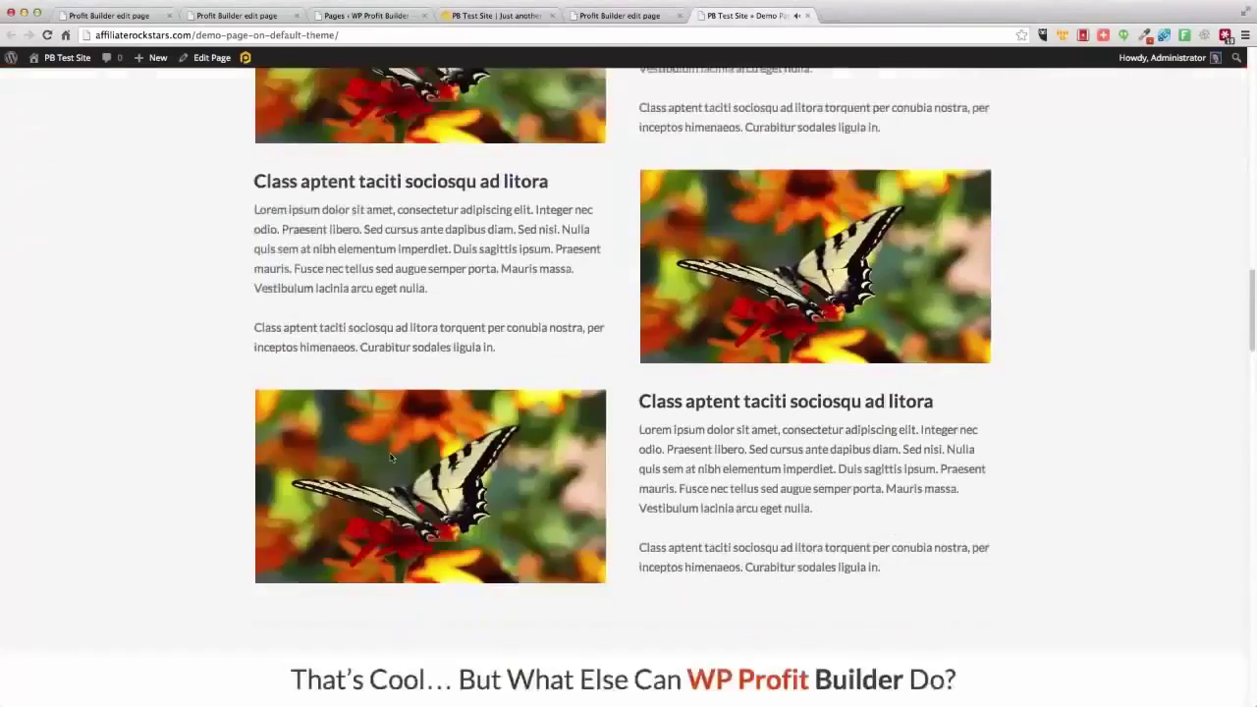
{"action": "scroll", "coordinate": [391, 458], "scroll_direction": "up", "scroll_amount": 8}
Step: Scroll through the live page, enlarging and closing a theme thumbnail, then return to the top
{"action": "left_click", "coordinate": [665, 289]}
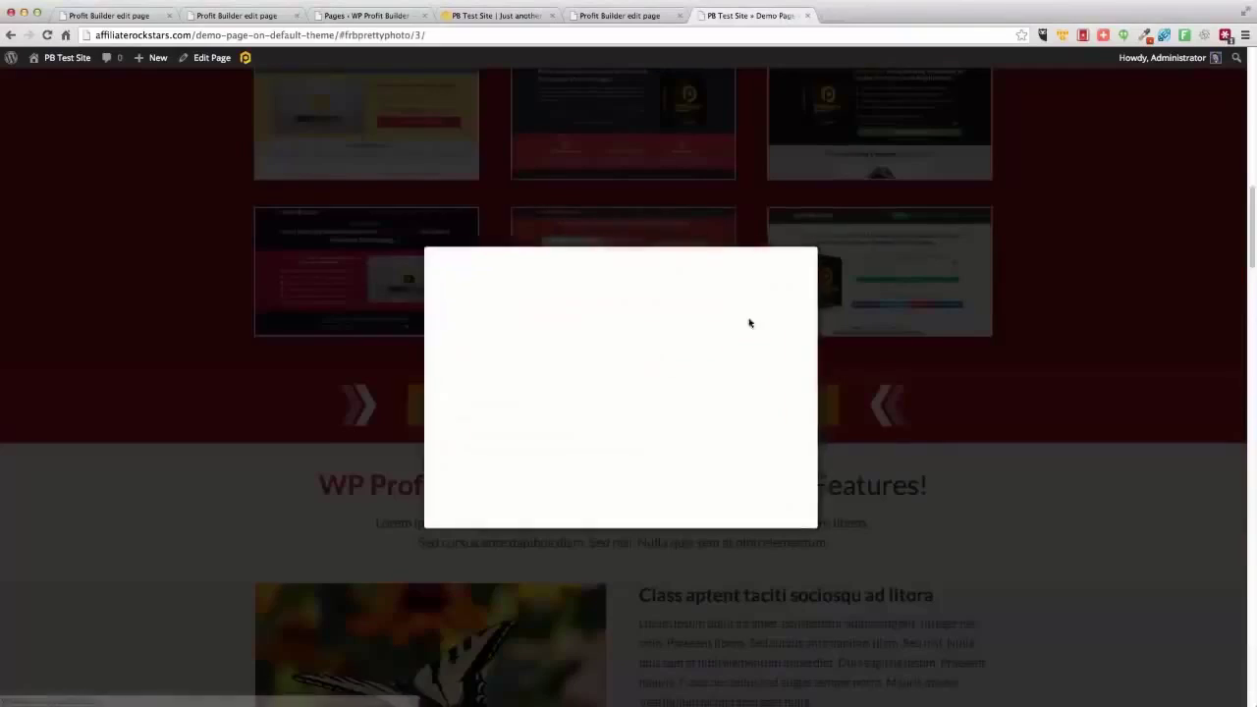
{"action": "left_click", "coordinate": [814, 504]}
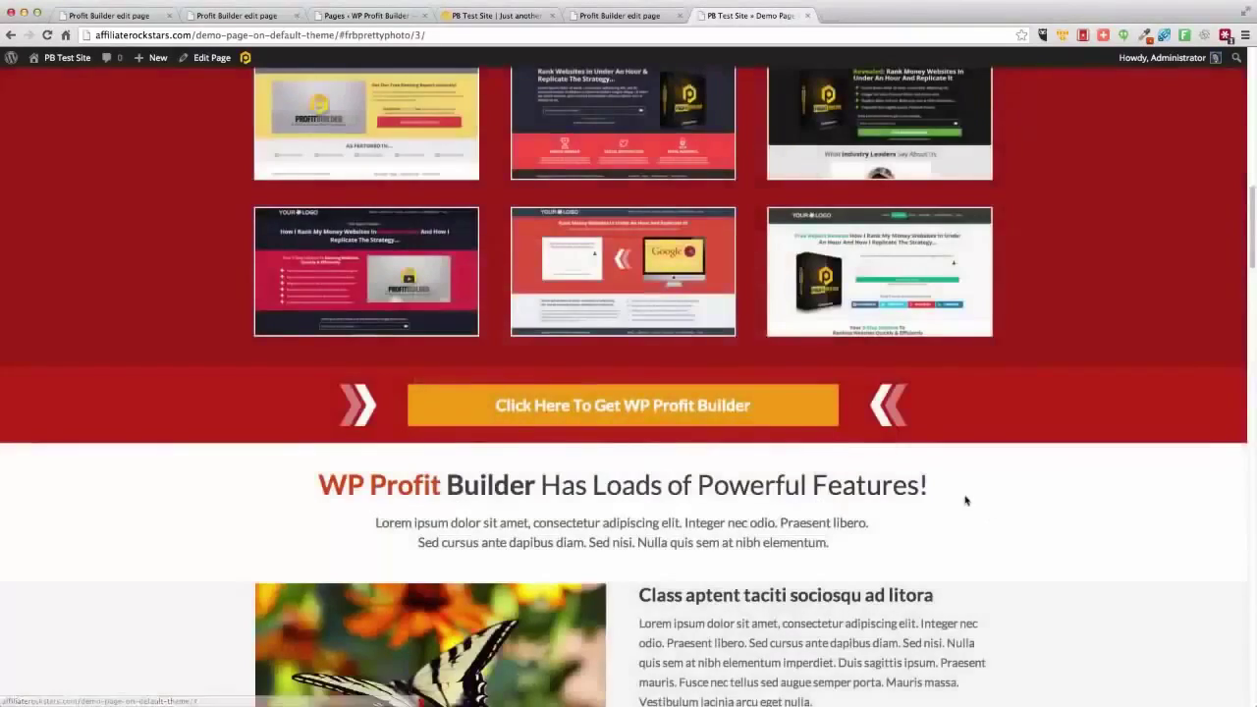
{"action": "scroll", "coordinate": [966, 500], "scroll_direction": "down", "scroll_amount": 15}
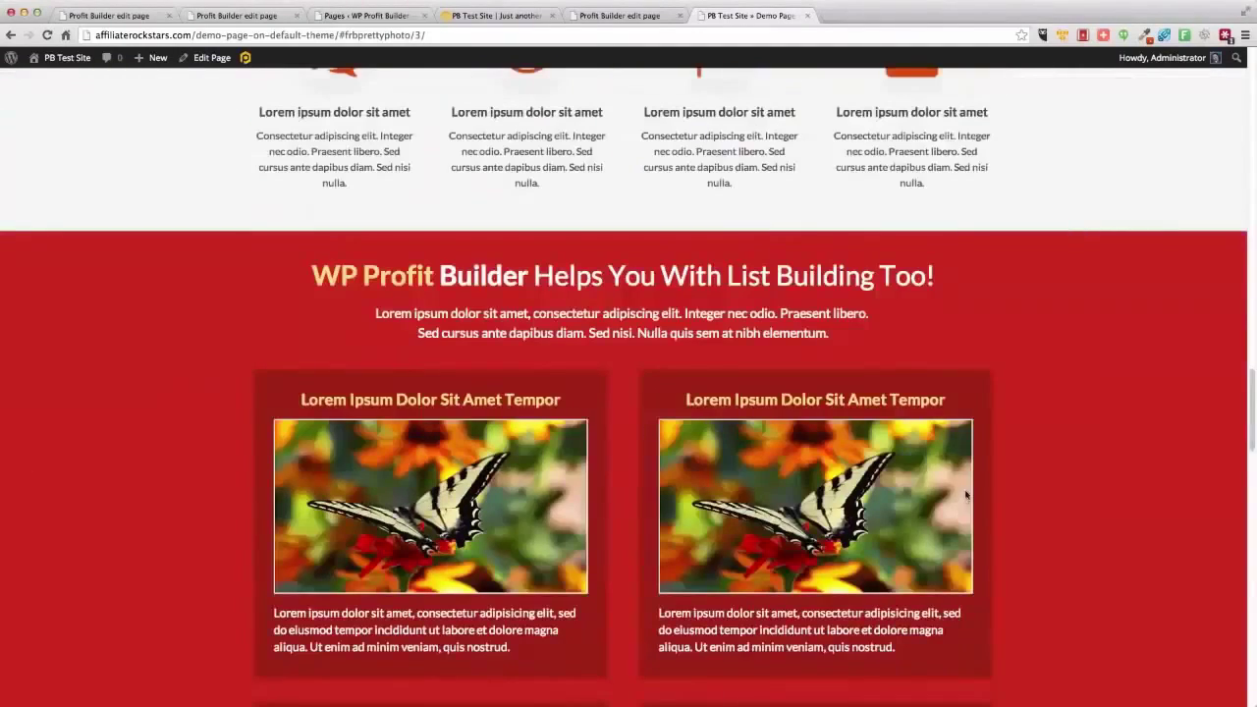
{"action": "scroll", "coordinate": [965, 496], "scroll_direction": "down", "scroll_amount": 10}
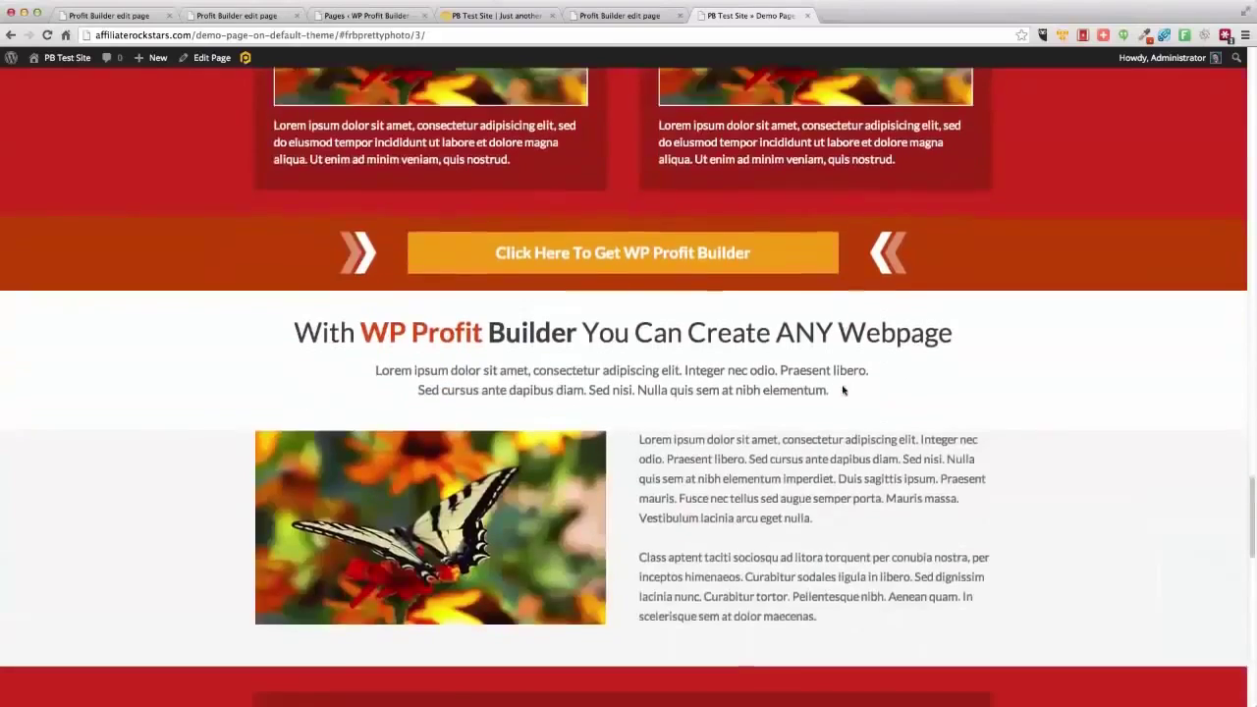
{"action": "scroll", "coordinate": [843, 390], "scroll_direction": "down", "scroll_amount": 12}
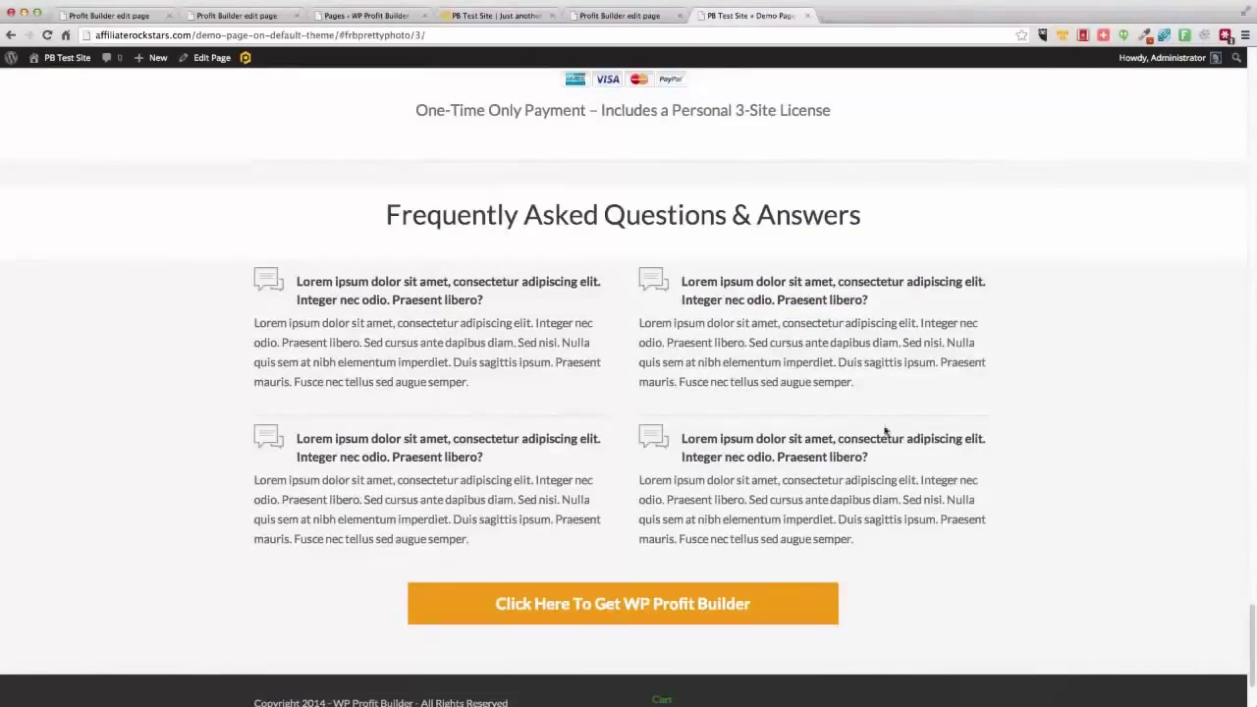
{"action": "key", "text": "Home"}
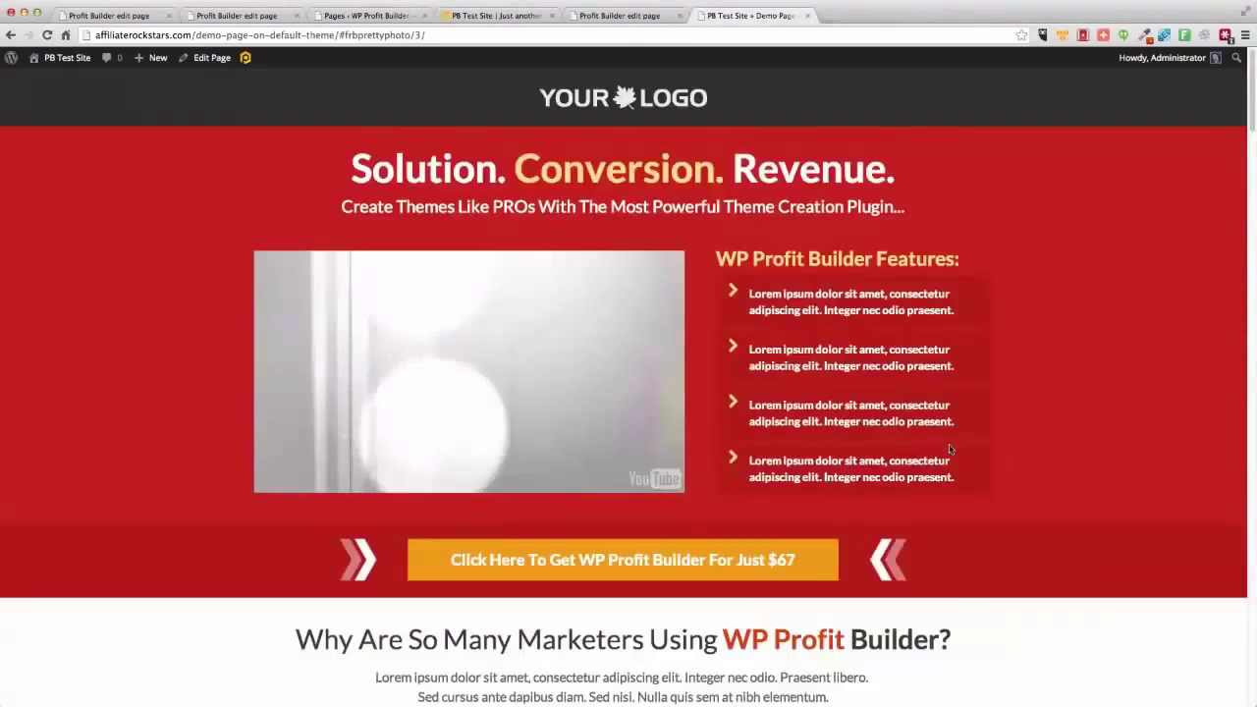